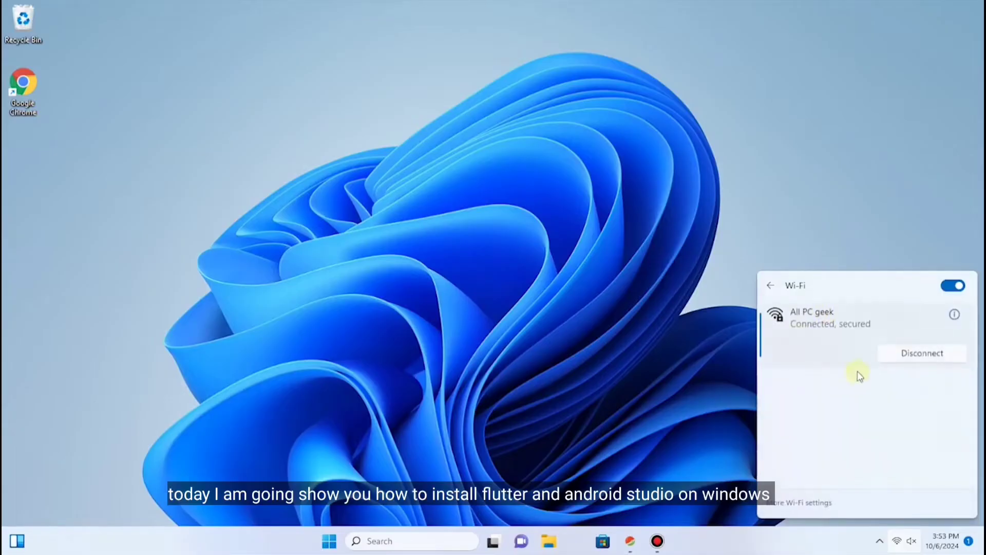
Close the Wi-Fi flyout, then launch Google Chrome from the desktop and maximize its window.
click(635, 301)
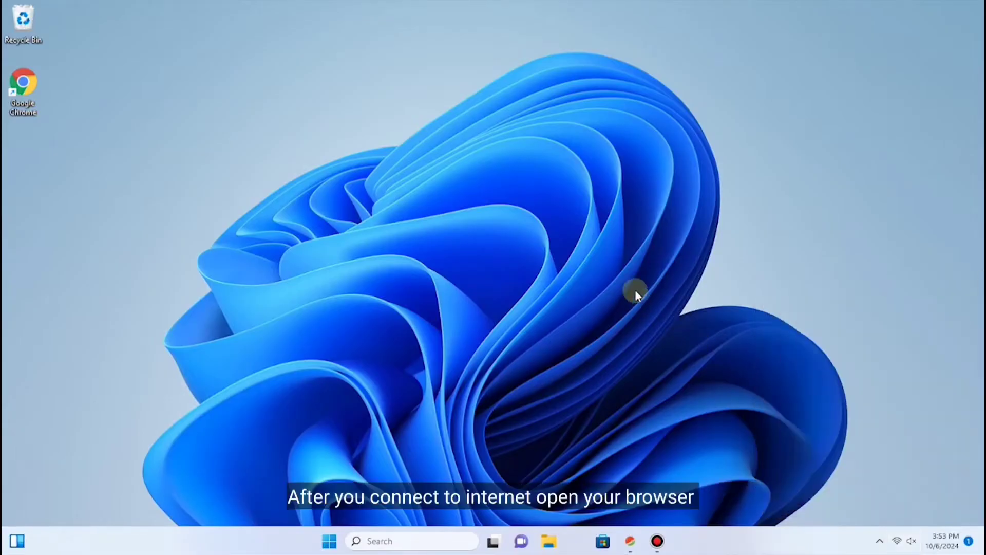
double_click(31, 91)
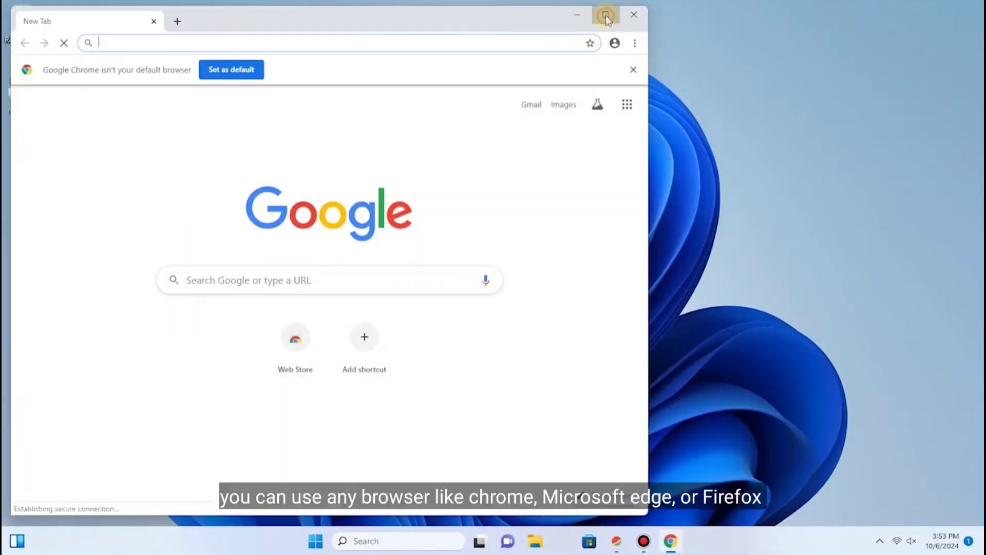
click(606, 16)
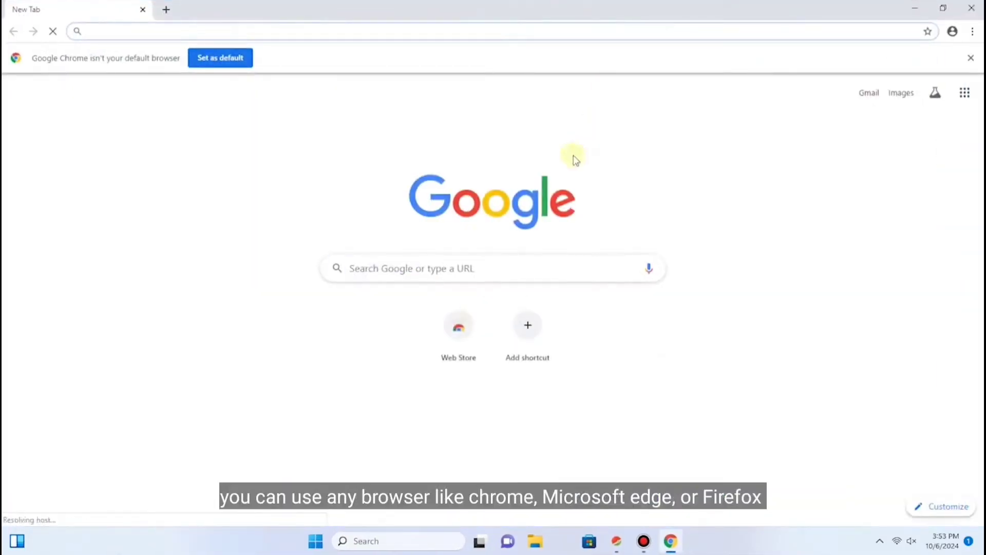
Search Google for "flutter download" and open the Download Flutter SDK result from flutter.dev.
click(406, 267)
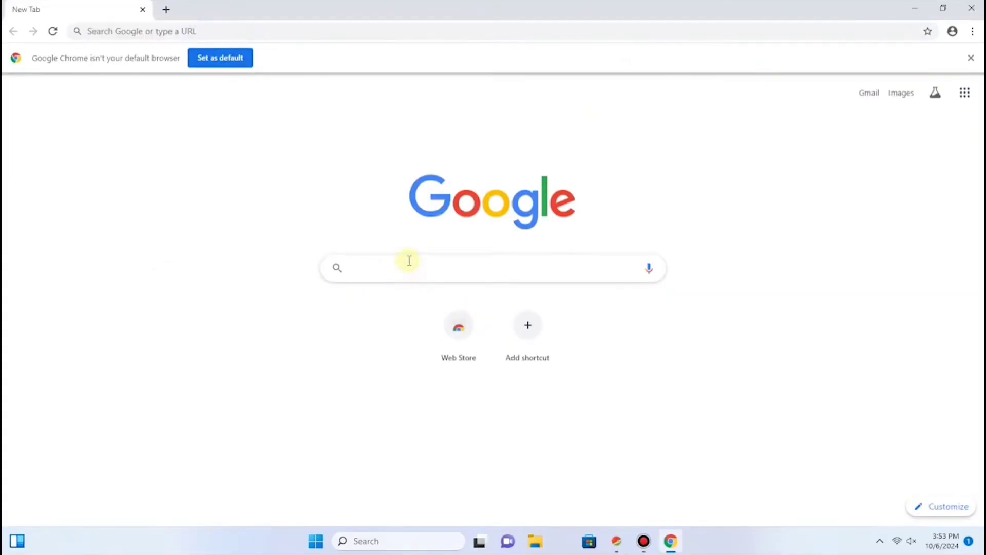
text(FLU)
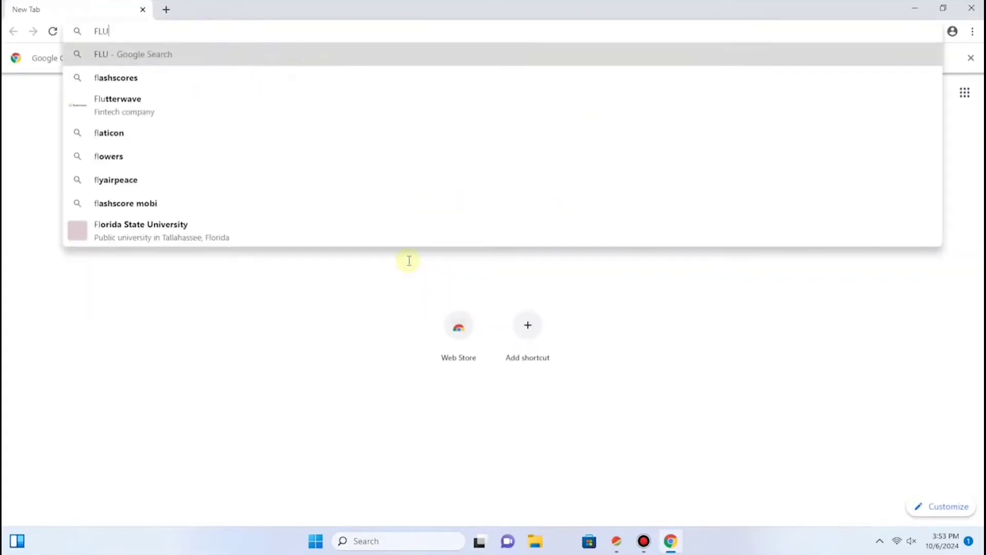
text(TT)
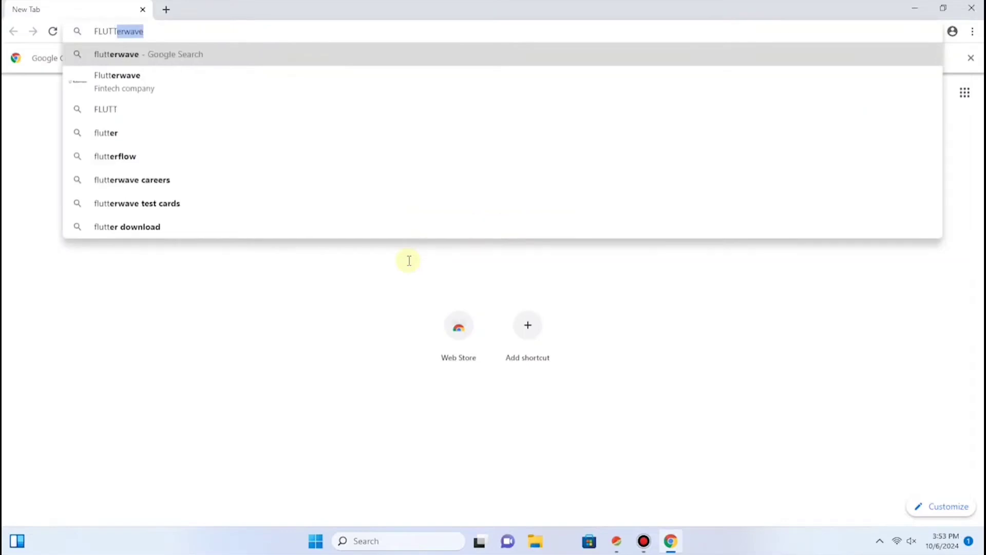
text(ER DO)
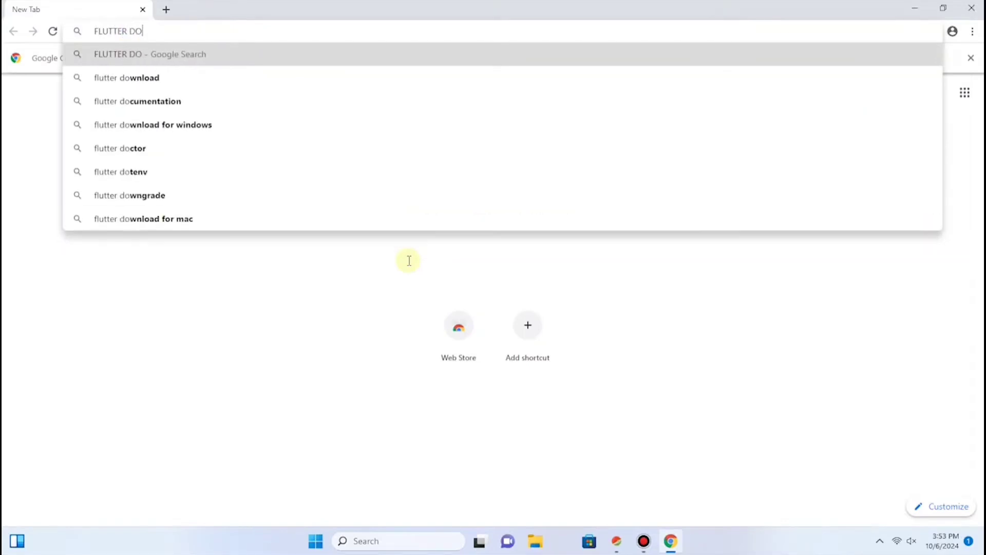
text(WNL)
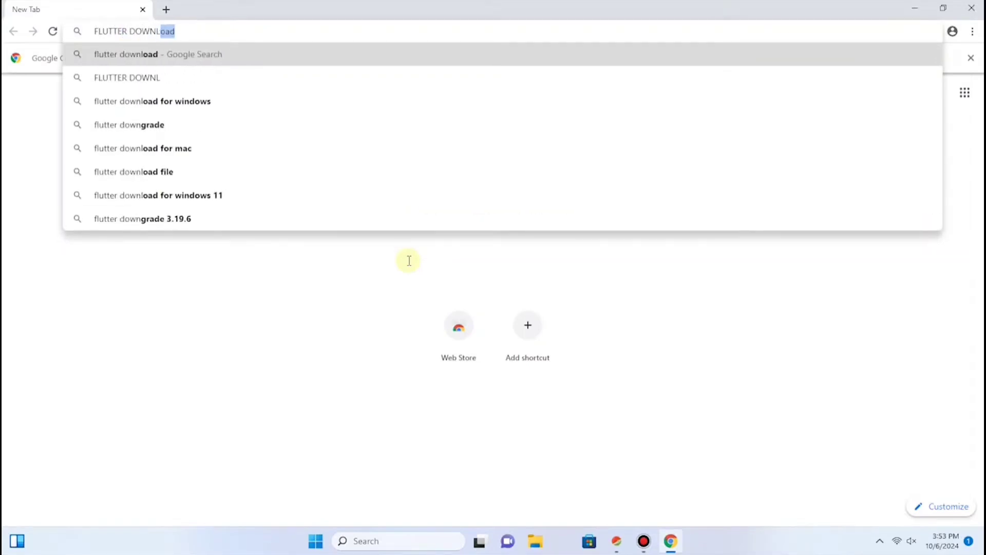
text(OAD)
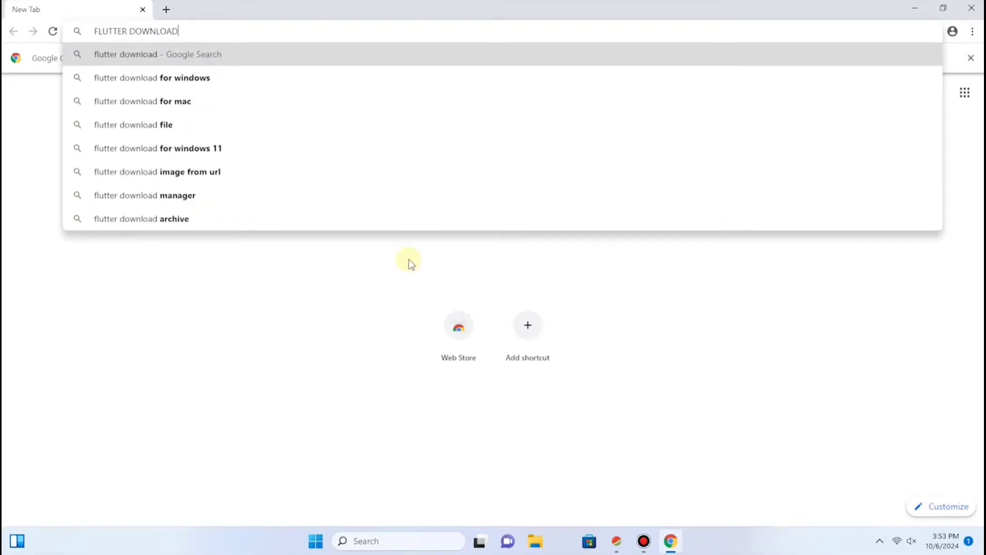
key(Return)
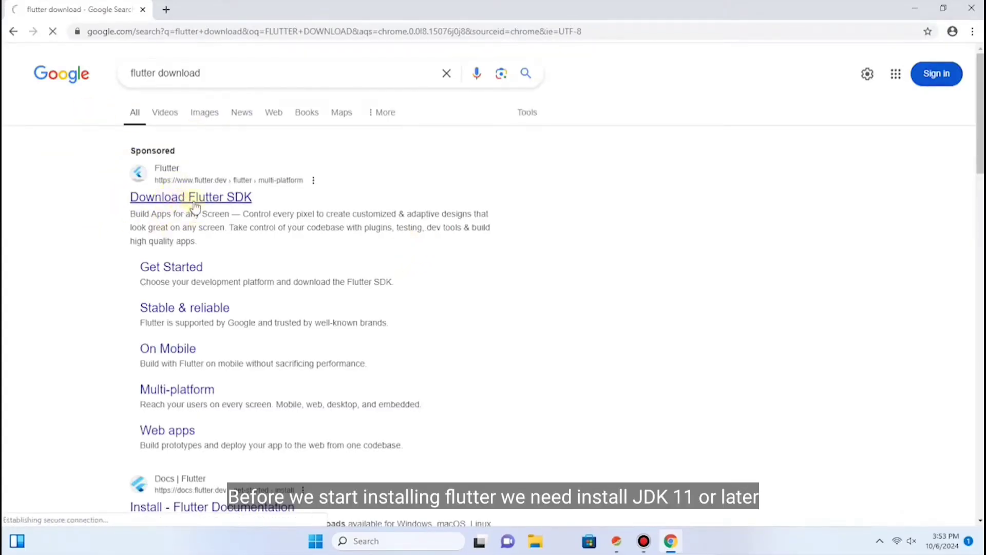
click(209, 202)
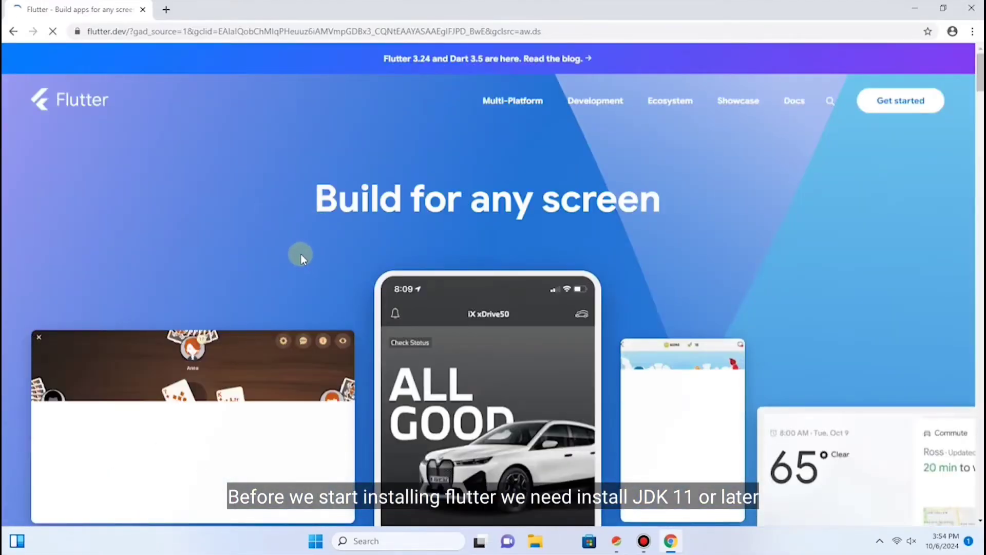
Look through the Flutter home page, from the app showcase to the Multi-Platform section and back up.
scroll(300, 254, down, 3)
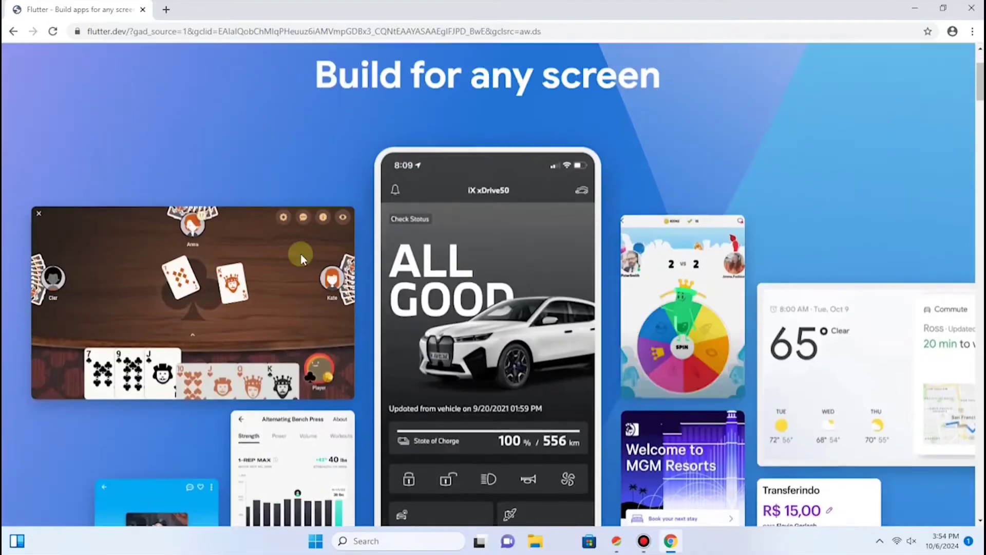
scroll(301, 254, up, 1)
scroll(301, 254, down, 10)
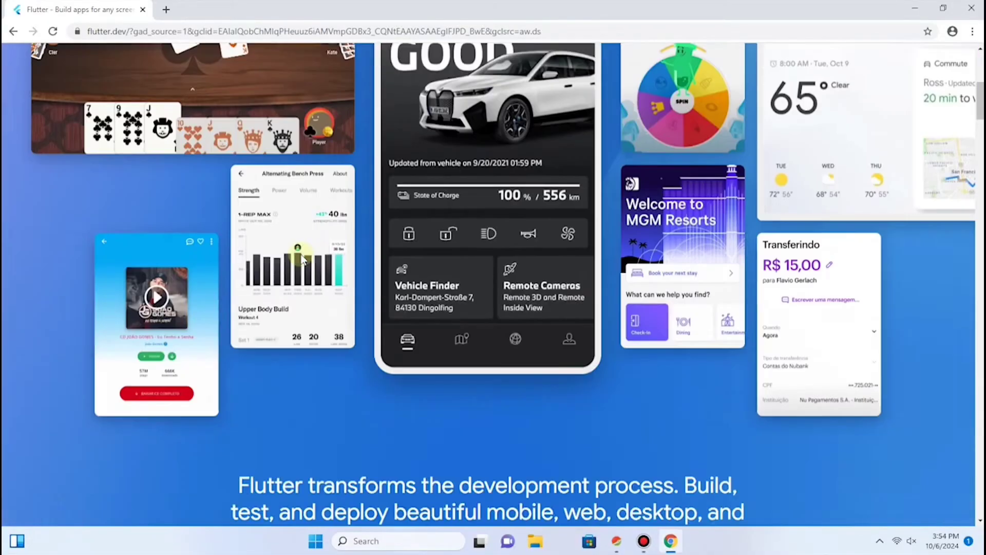
scroll(301, 255, down, 3)
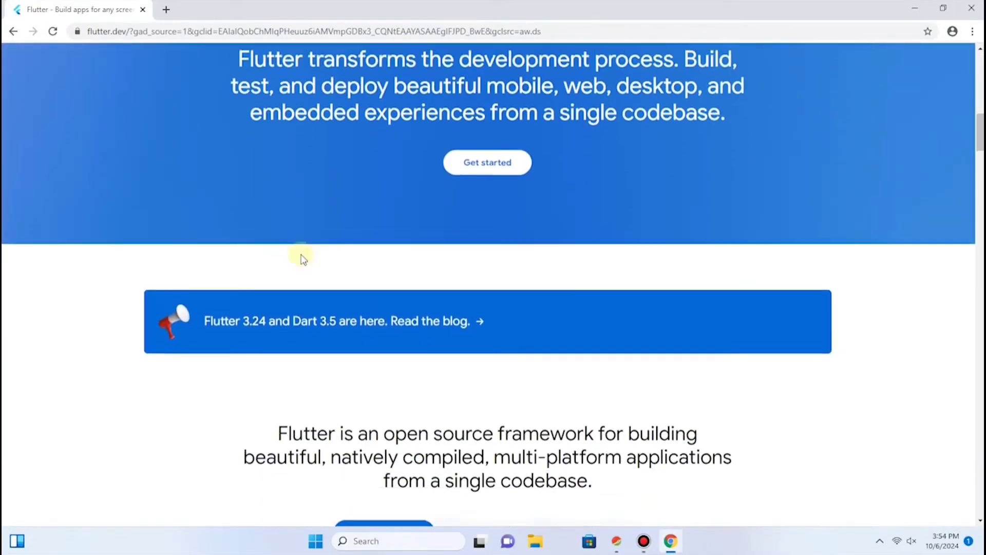
scroll(302, 259, down, 3)
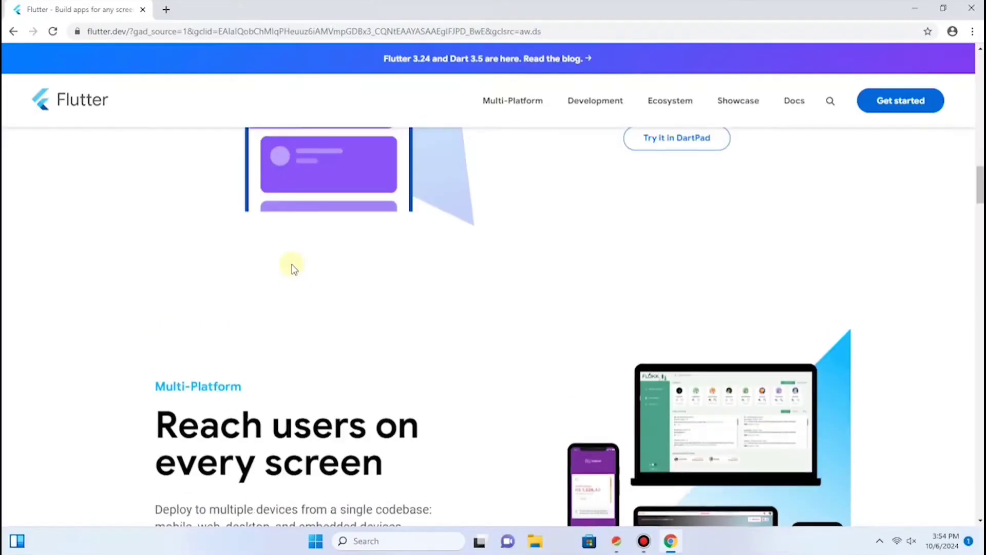
scroll(292, 264, up, 8)
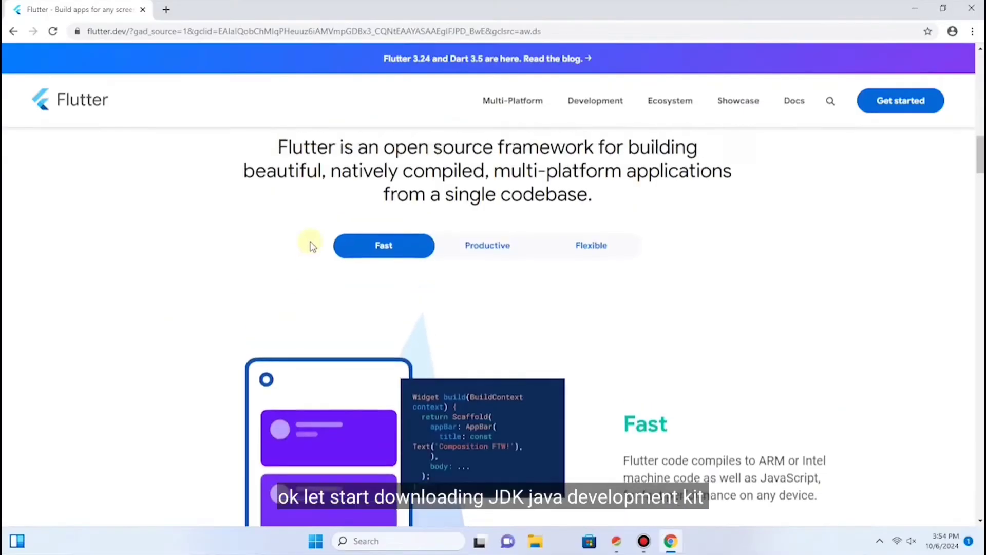
scroll(311, 245, up, 7)
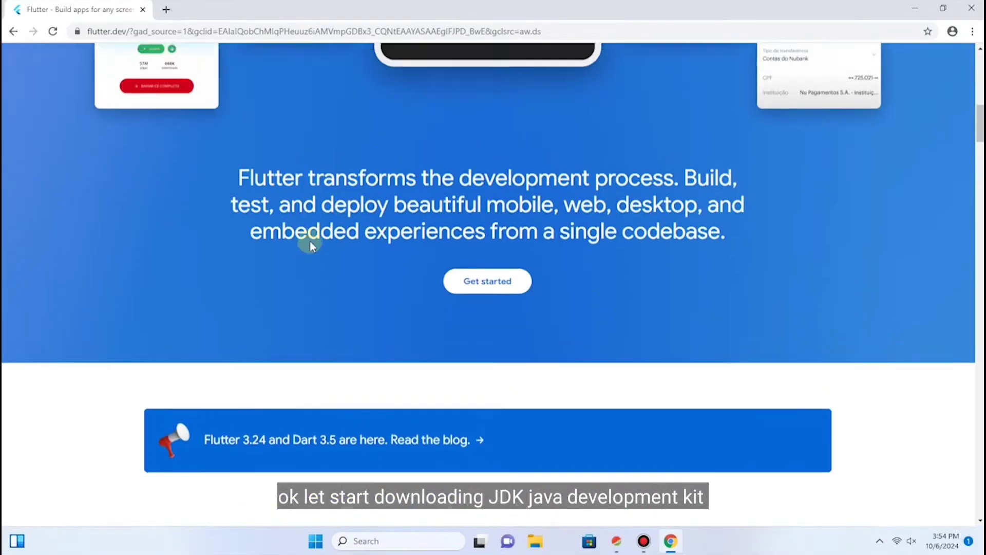
scroll(311, 245, up, 7)
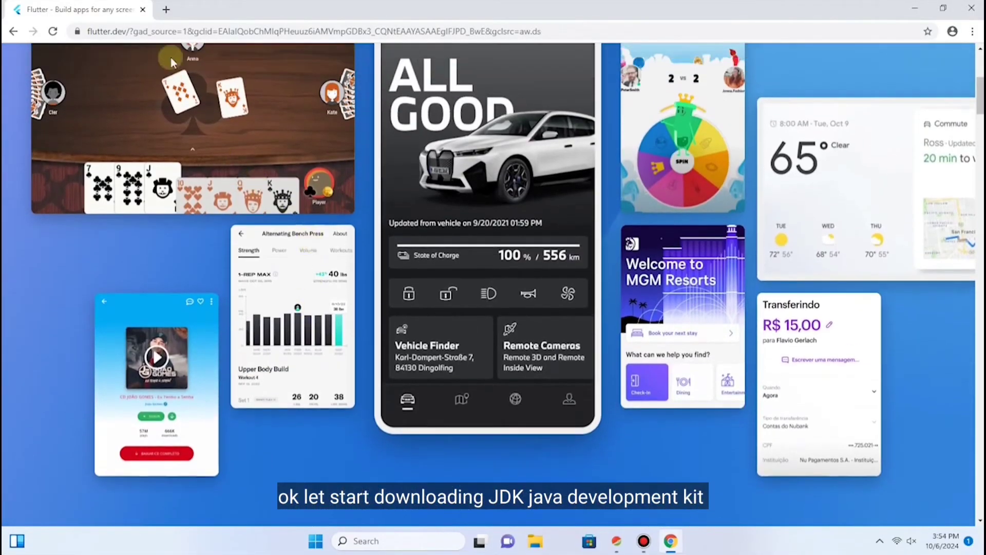
Search for "jdk 11 download" in a new browser tab and open Oracle's Java SE 11 Archive Downloads page.
click(166, 10)
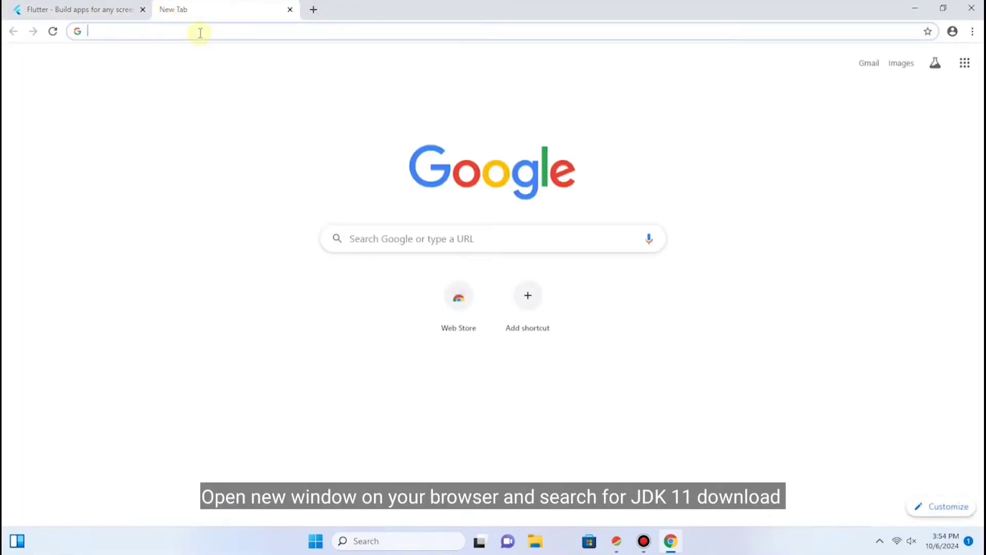
text(j)
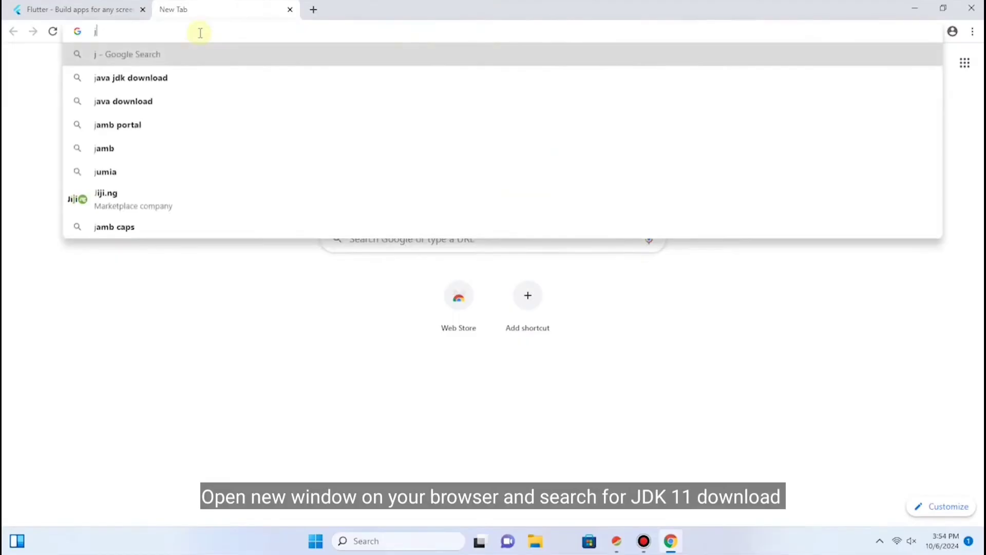
text(d)
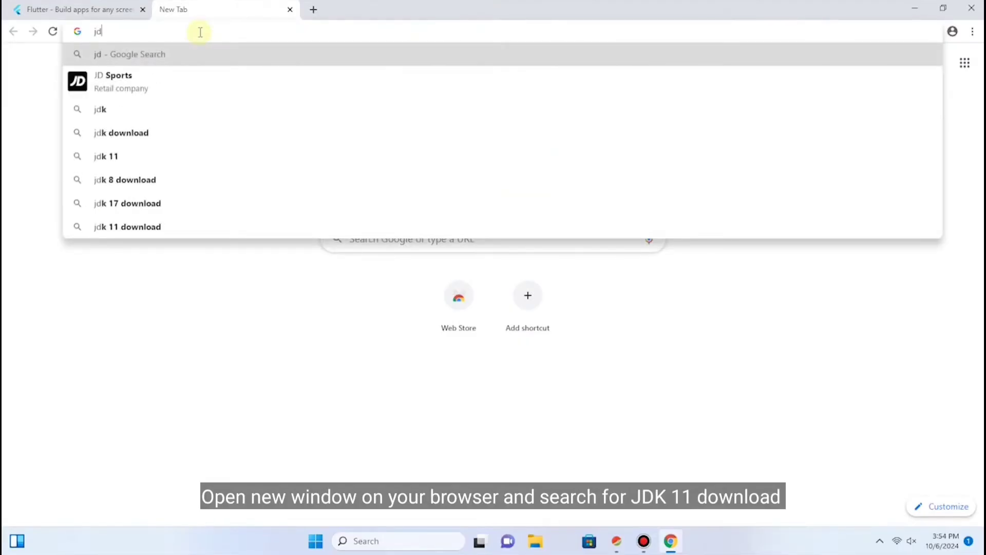
text(k )
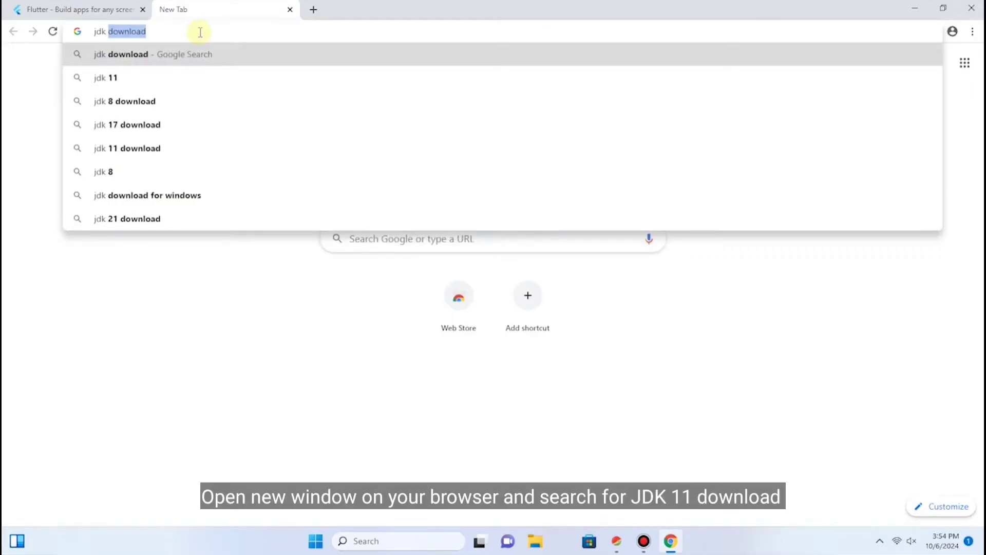
text(11)
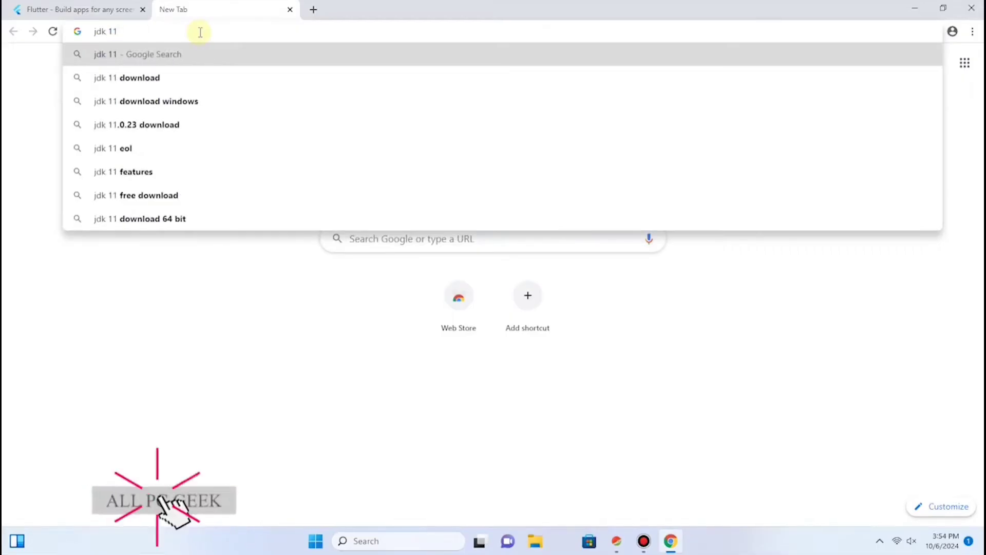
click(143, 80)
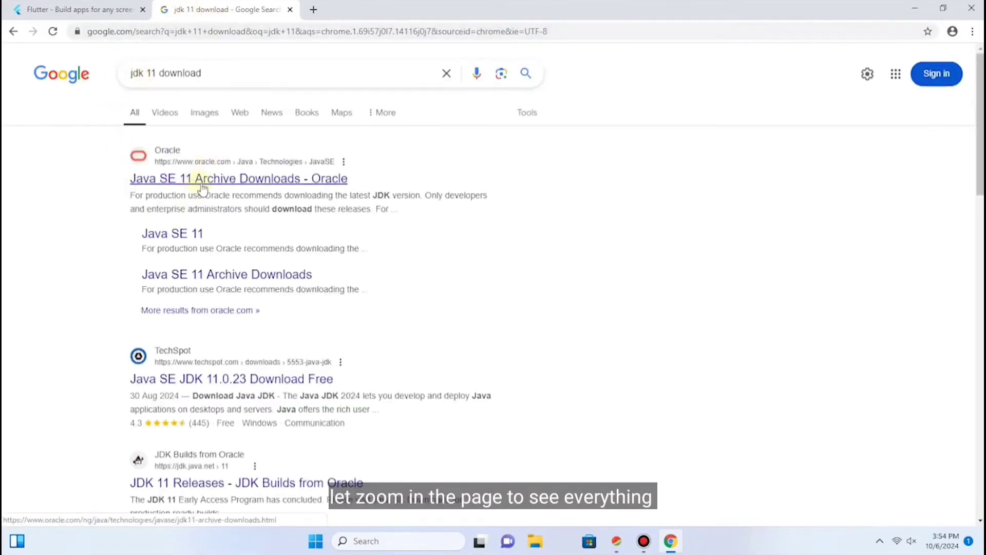
click(204, 180)
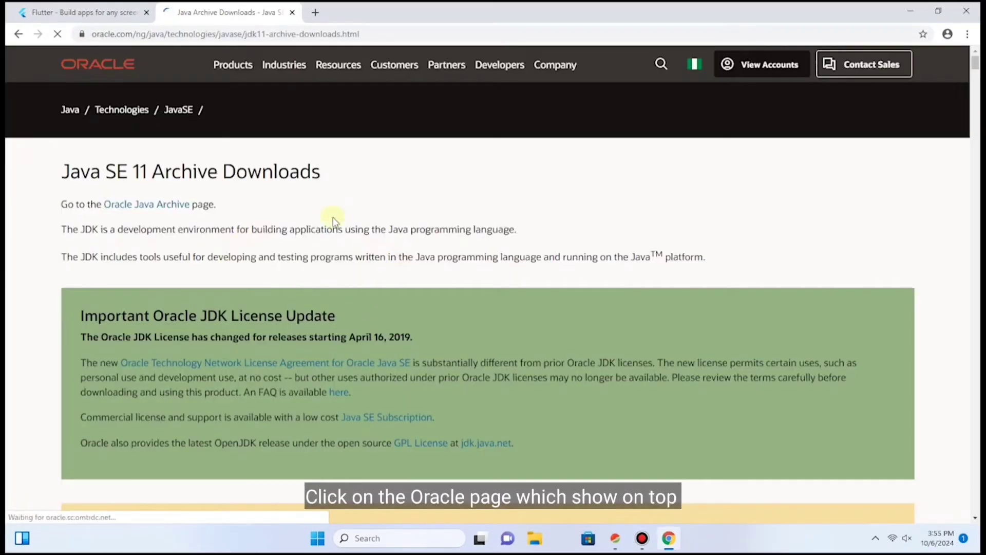
Download the Windows x64 Installer jdk-11.0.23_windows-x64_bin.exe from the Java SE Development Kit 11.0.23 table, accepting the Oracle license agreement.
scroll(353, 235, down, 5)
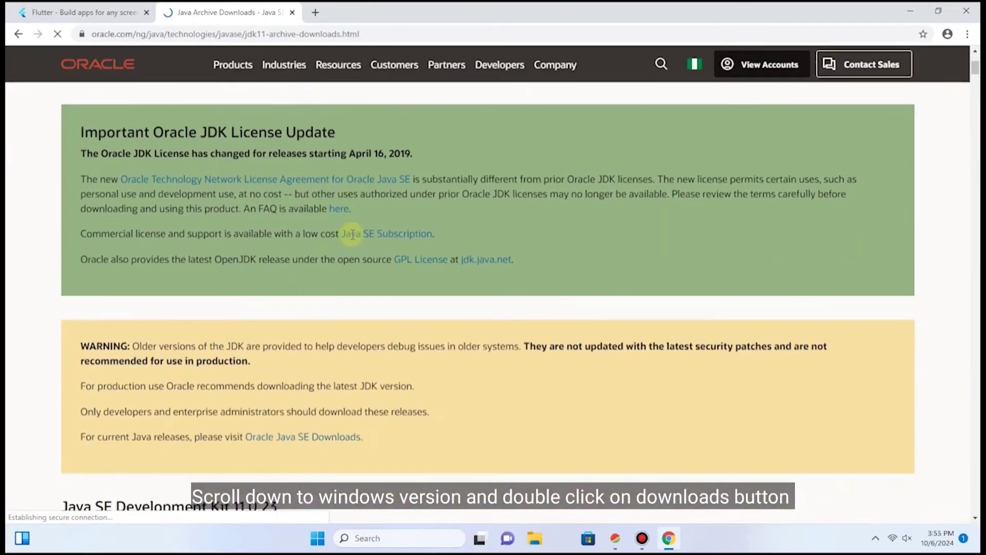
scroll(353, 239, down, 2)
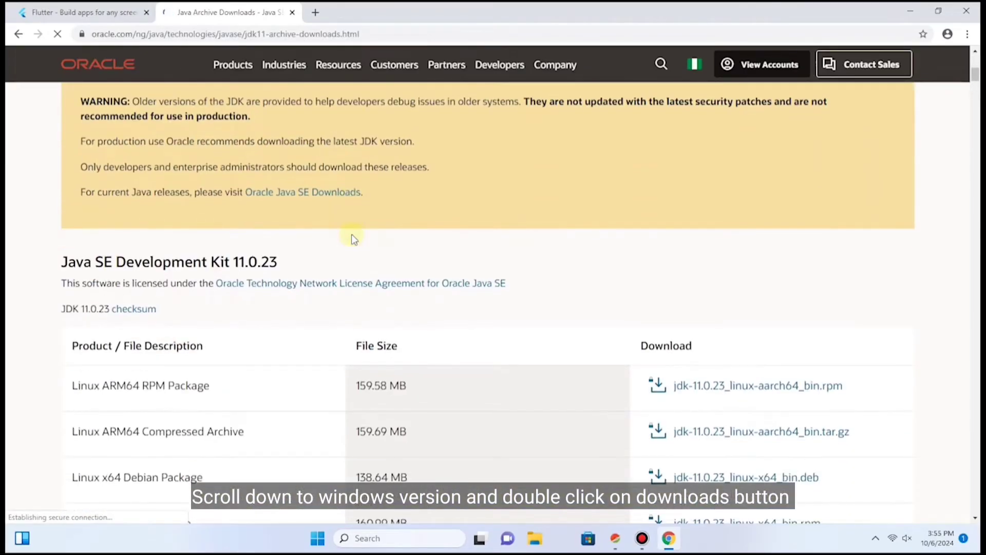
scroll(353, 239, up, 1)
scroll(352, 237, down, 6)
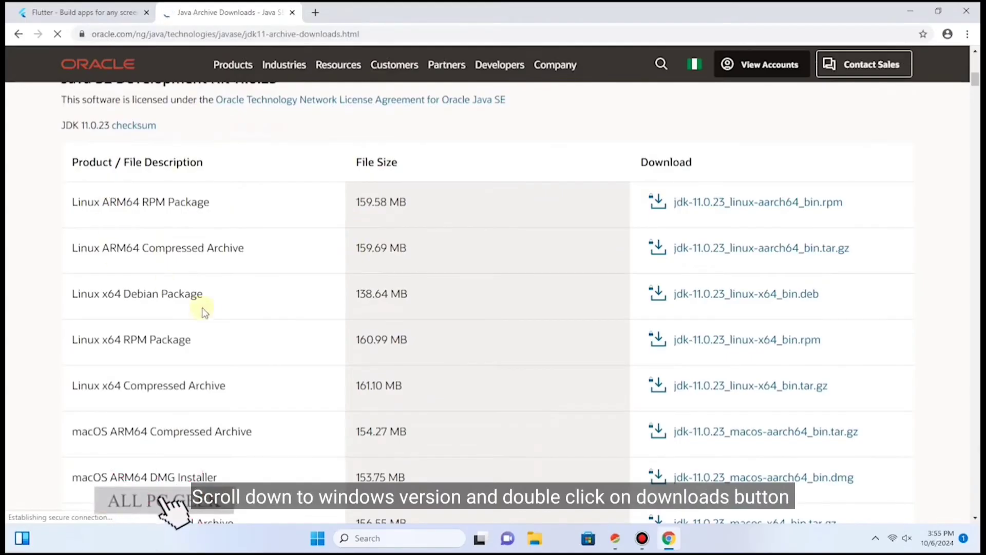
scroll(199, 264, down, 3)
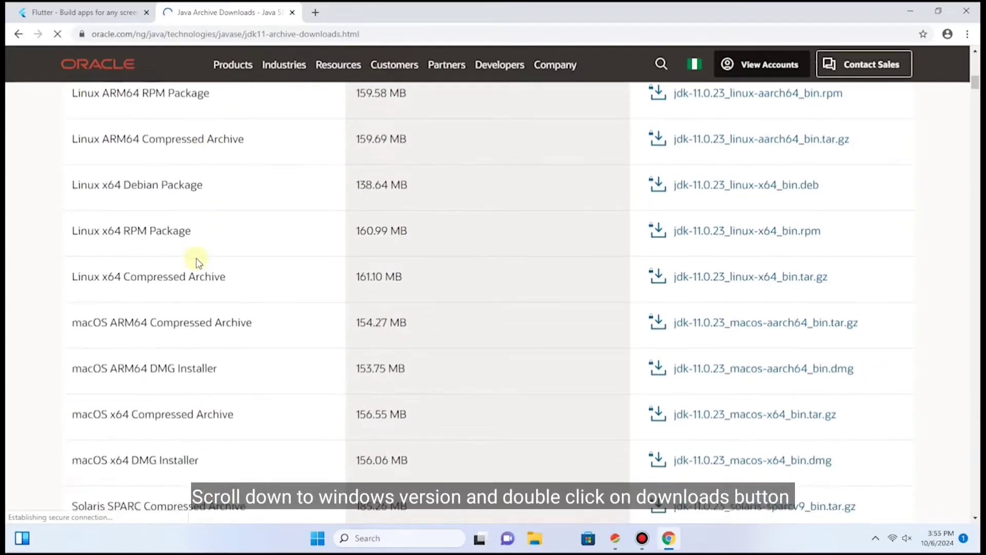
scroll(155, 246, down, 6)
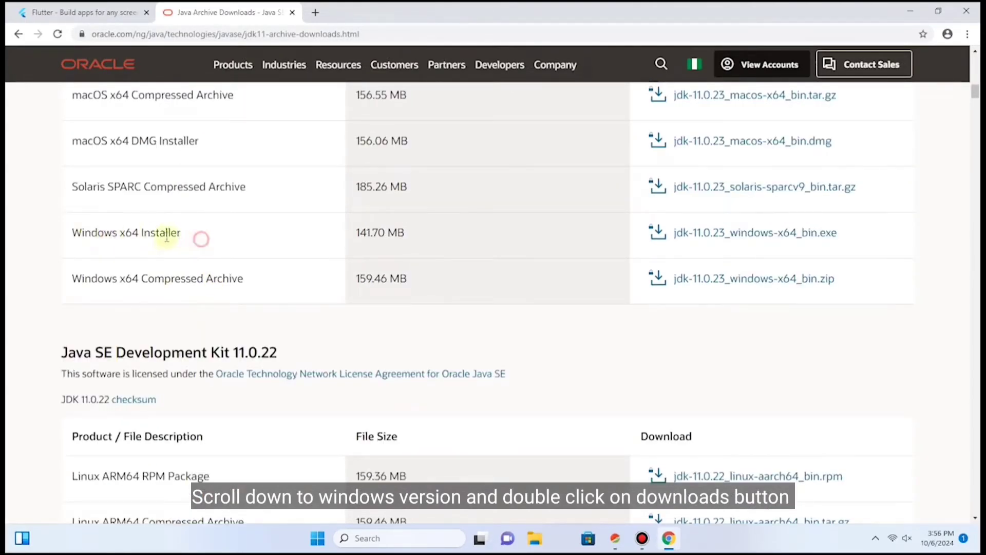
drag(167, 237, 215, 255)
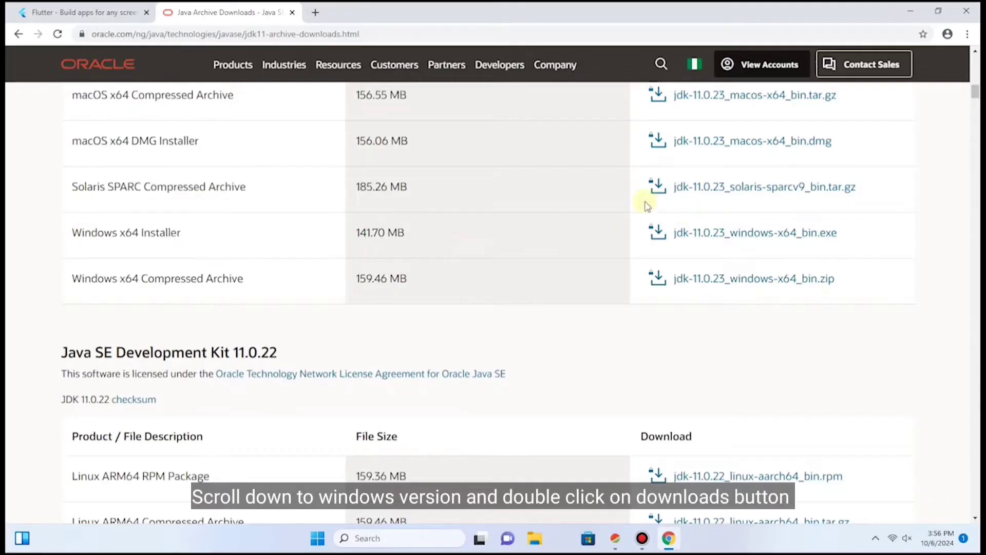
click(720, 234)
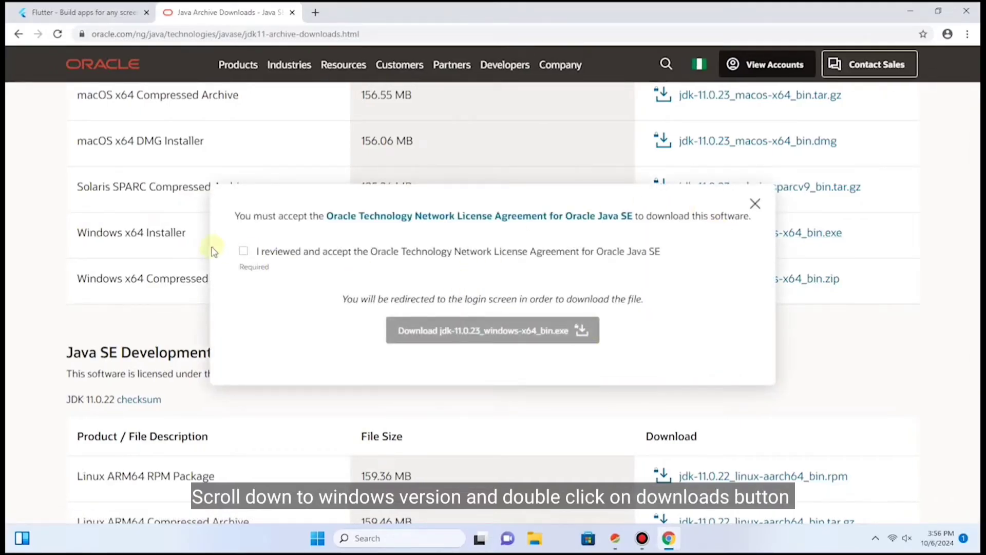
click(244, 250)
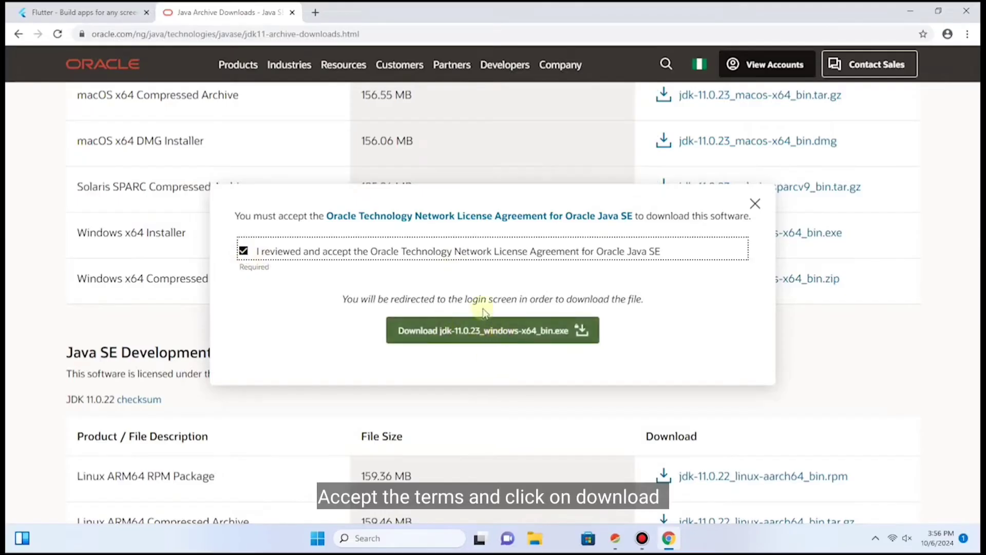
click(467, 331)
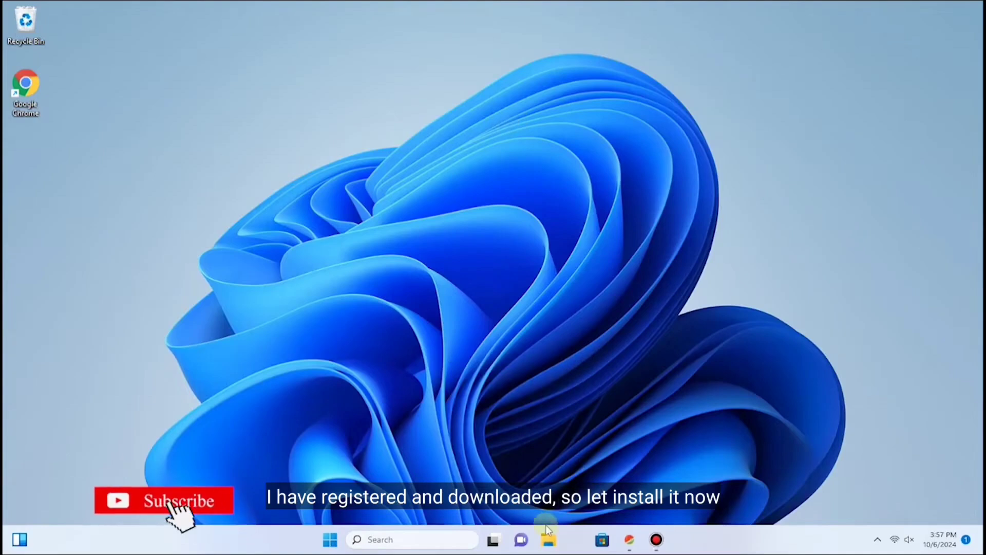
Launch the jdk-11.0.23_windows-x64_bin installer from the Downloads folder in File Explorer.
click(547, 540)
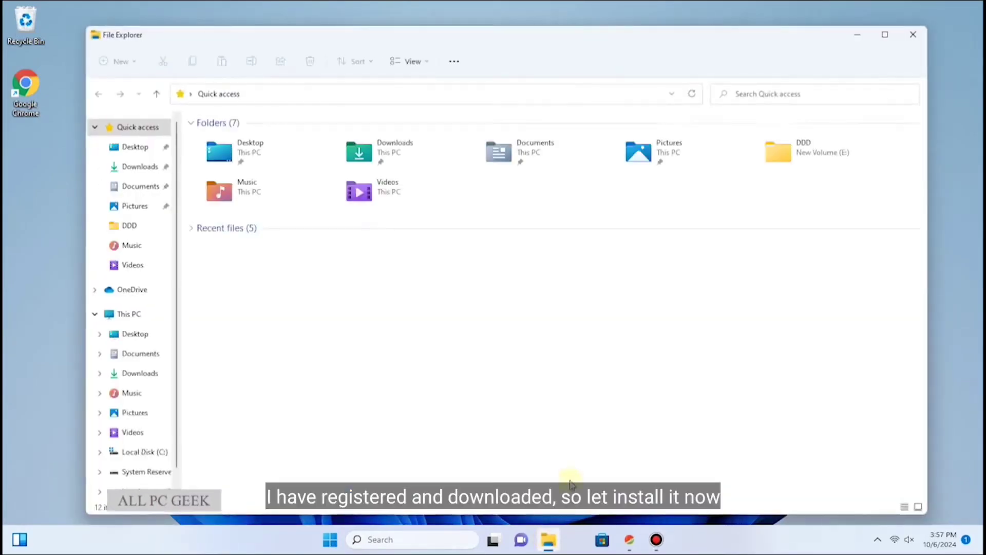
click(131, 167)
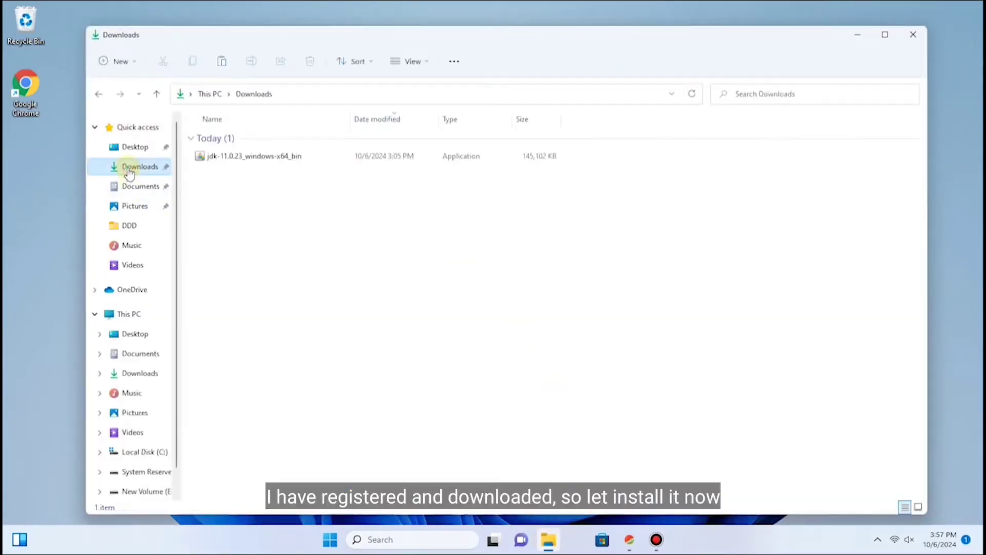
double_click(241, 156)
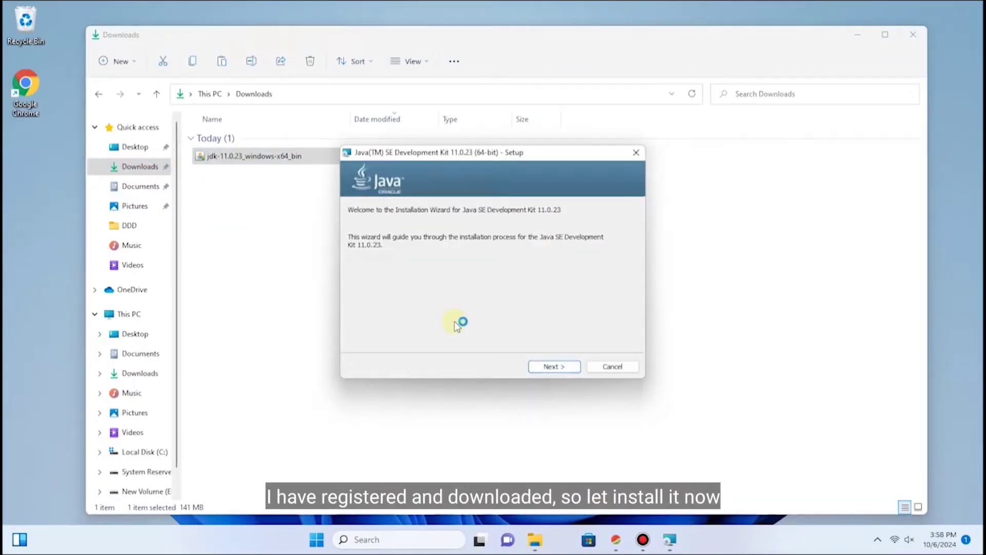
Install Java SE Development Kit 11.0.23 to the default folder C:\Program Files\Java\jdk-11\, then close the installer and the Downloads window.
click(559, 368)
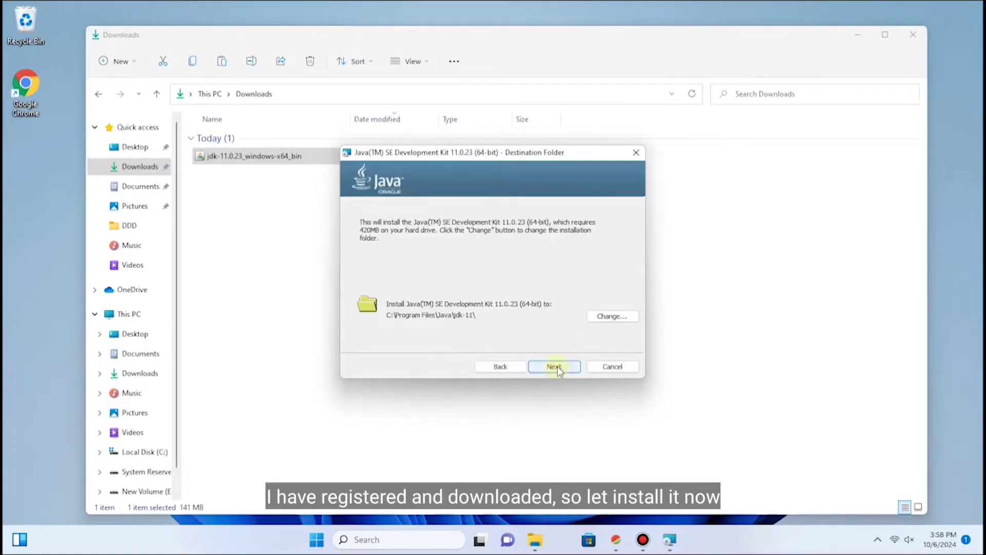
click(557, 366)
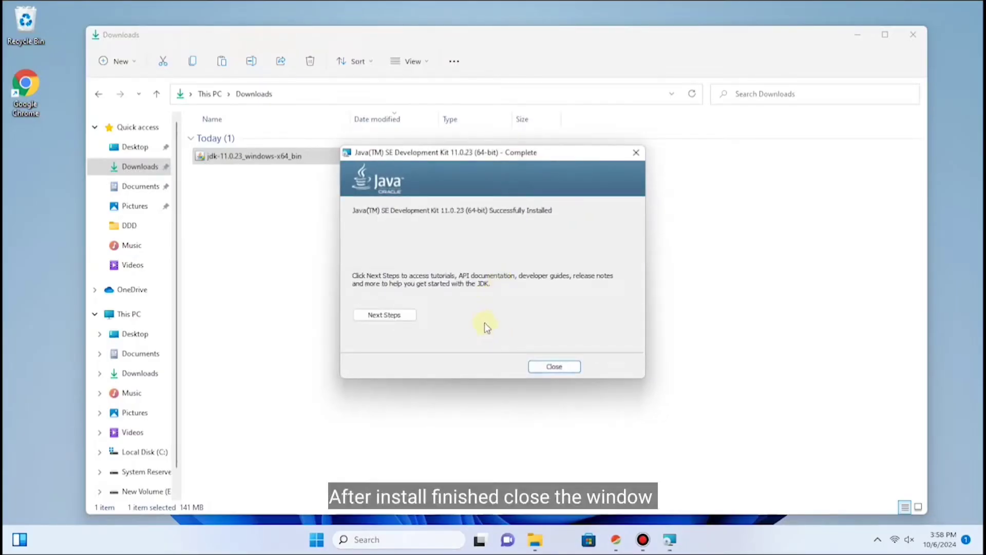
click(452, 328)
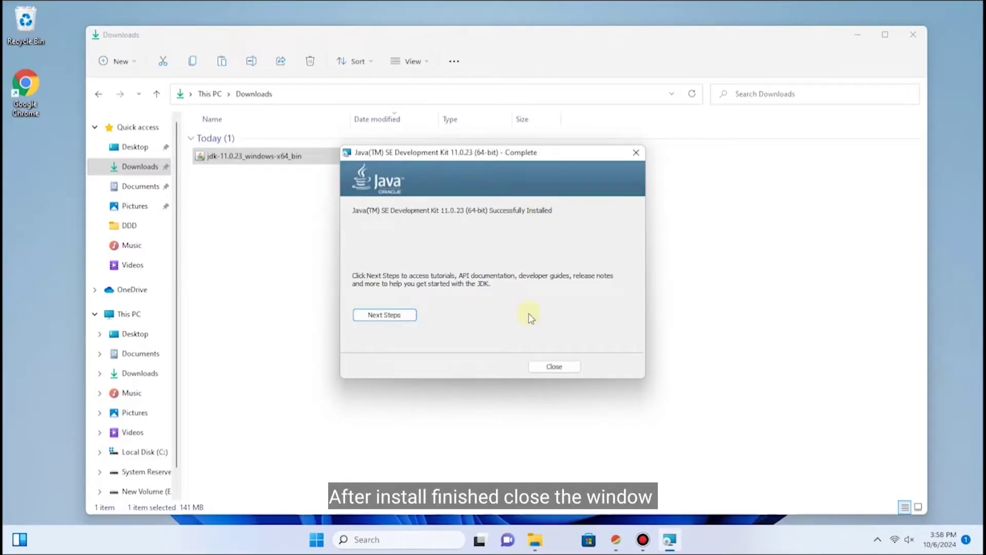
click(553, 367)
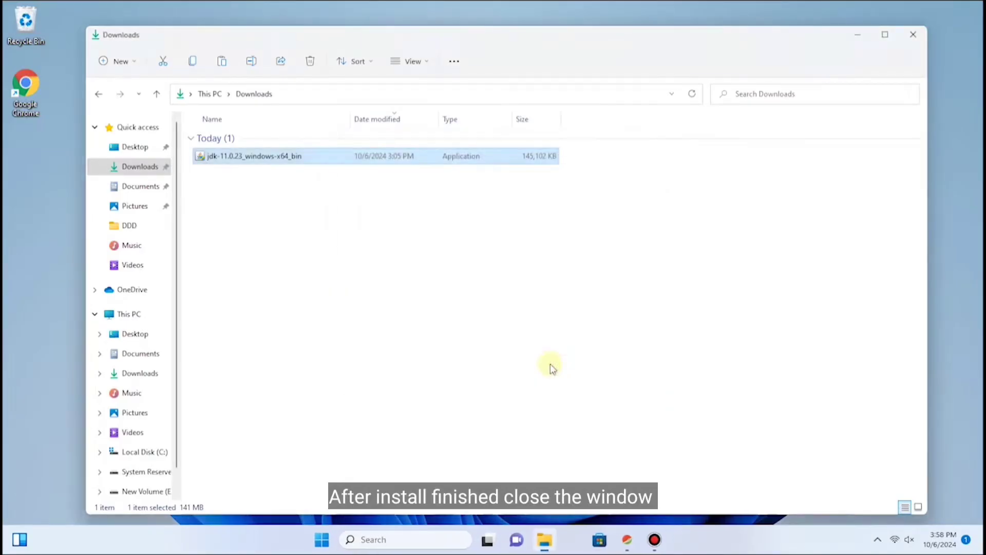
click(912, 35)
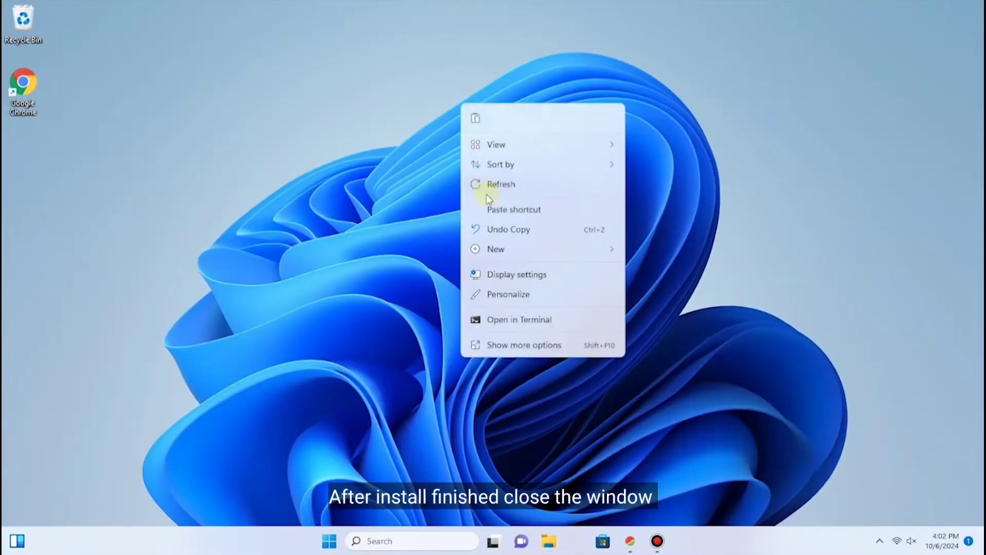
click(494, 185)
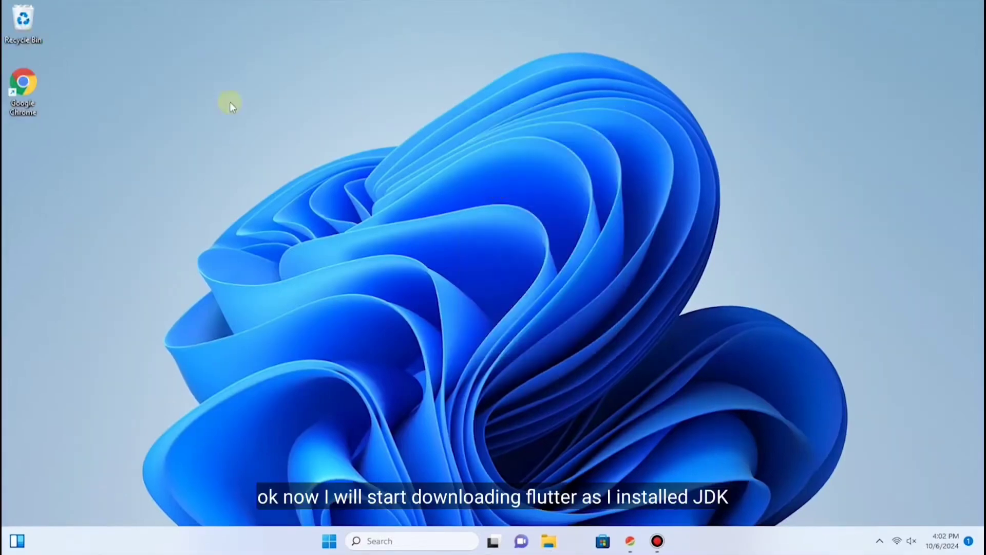
Open Google Chrome, search Google for "download flutter for windows" and open the "Windows install | Flutter" result from flutter-ko.dev.
double_click(29, 104)
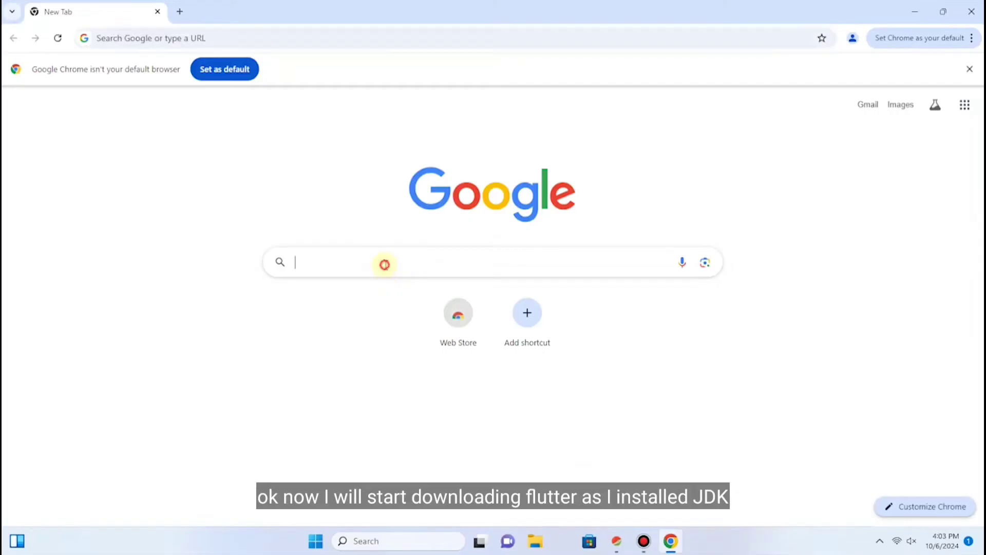
click(385, 265)
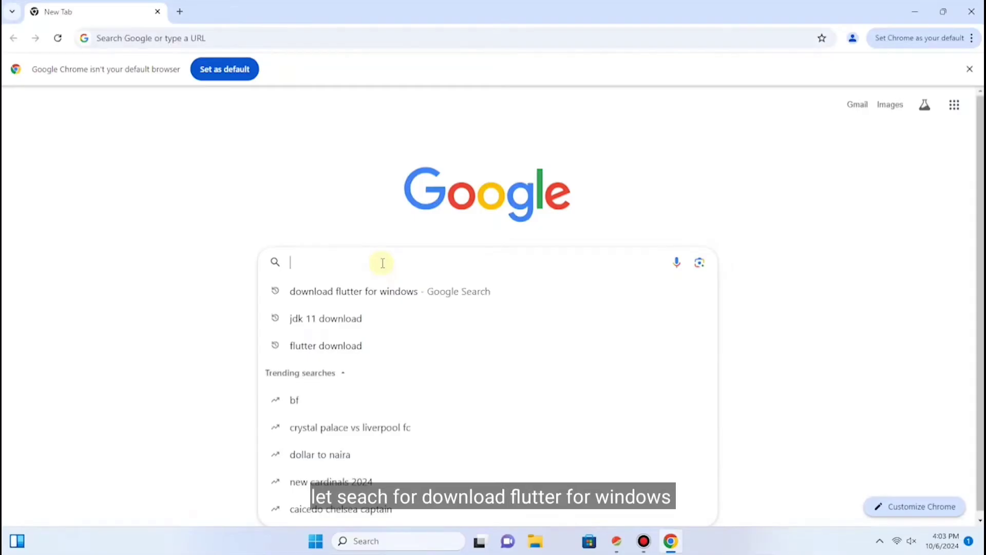
text(down)
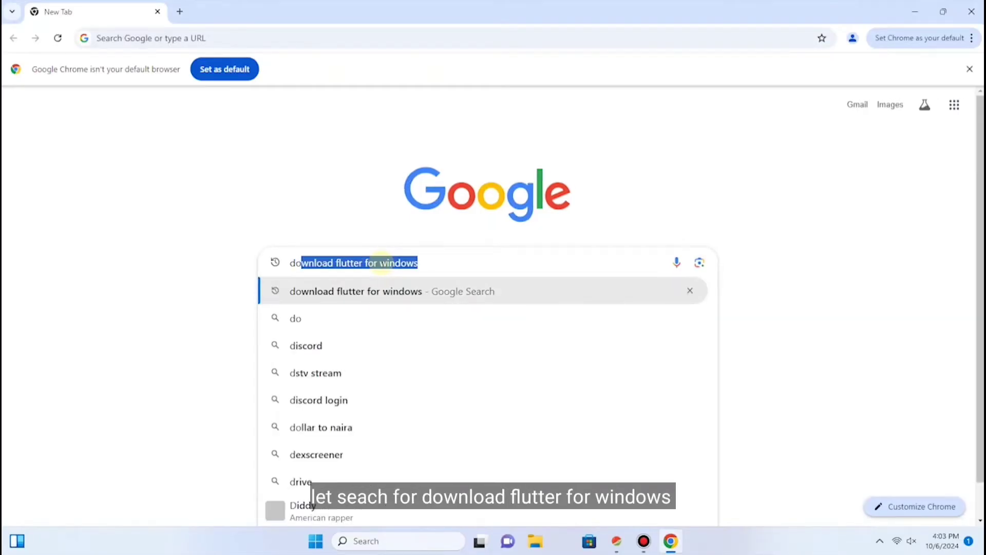
text(lo)
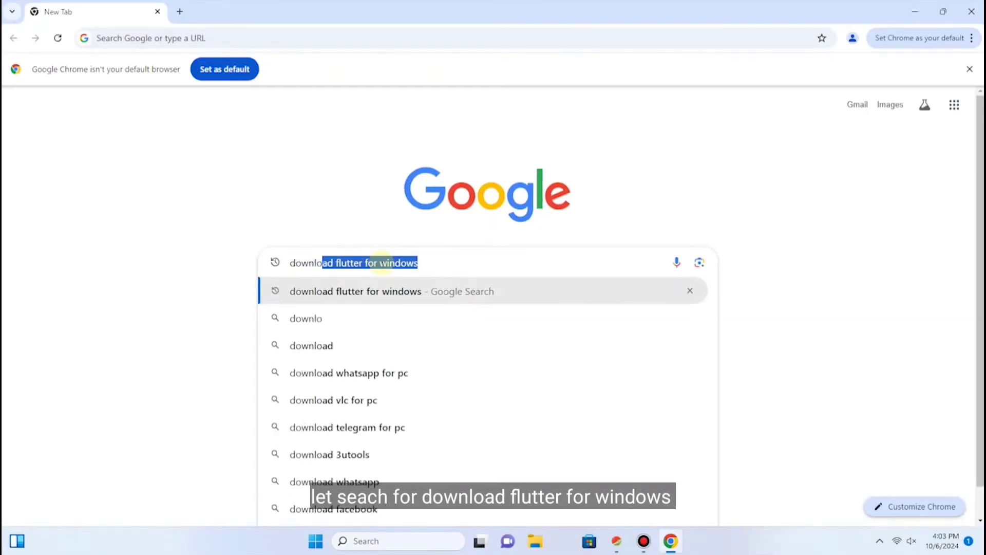
text(ad f)
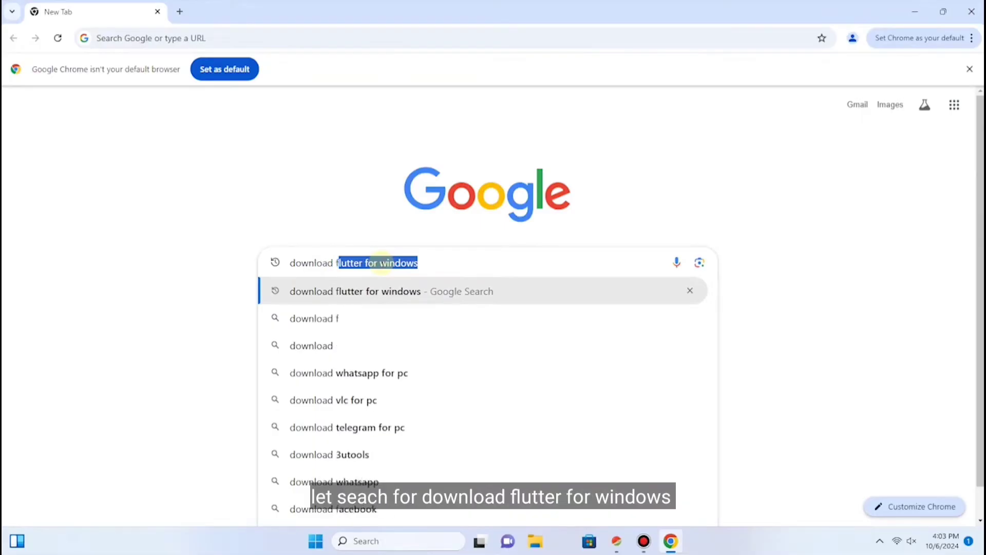
text(lutt)
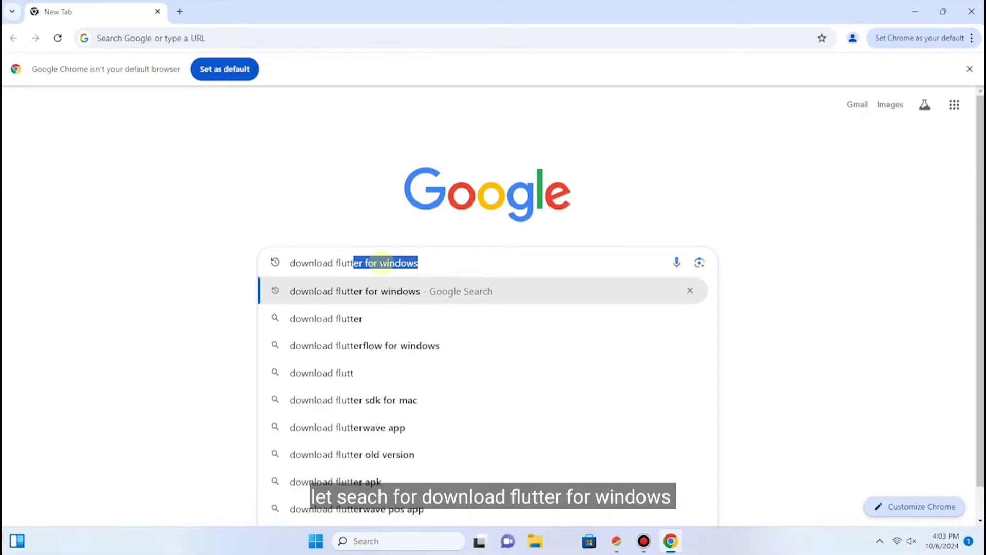
text(er fo)
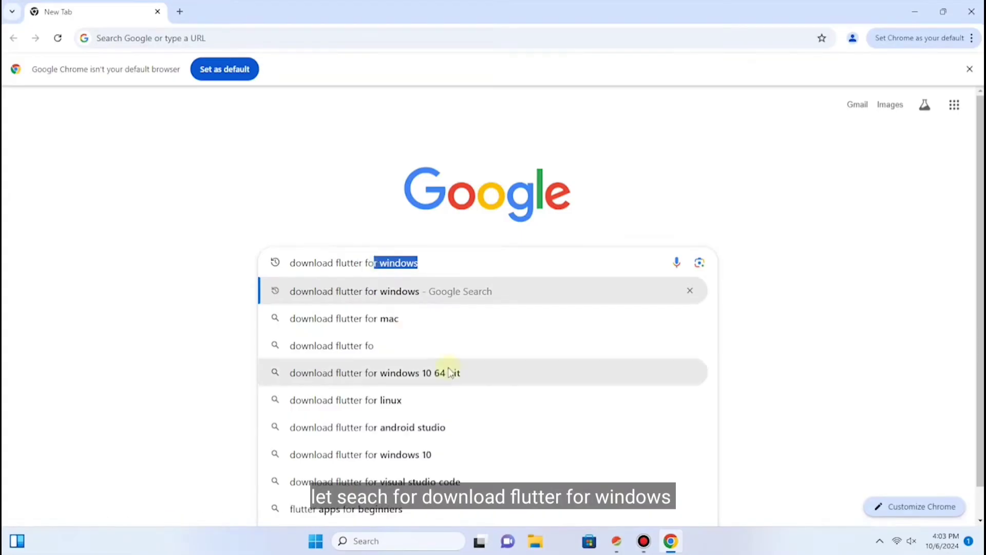
click(353, 291)
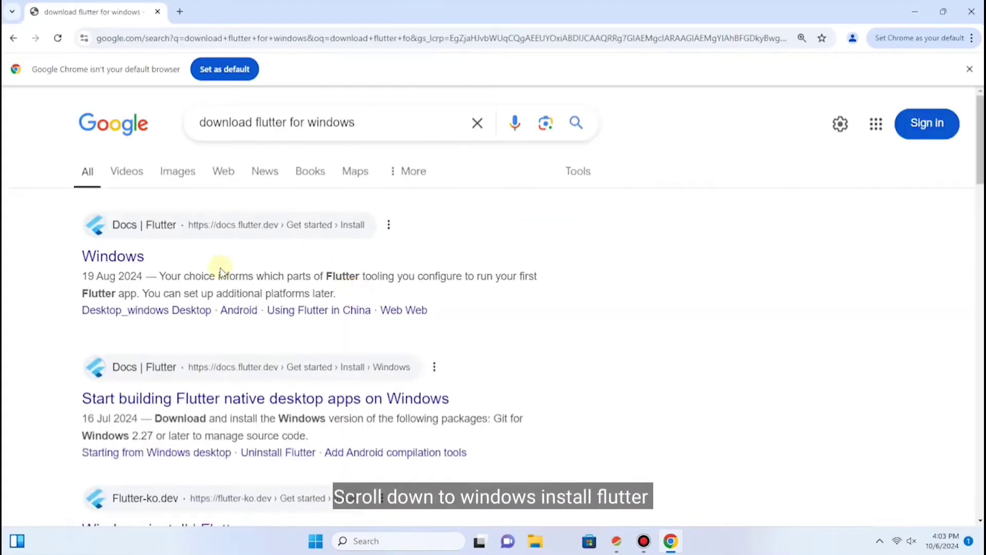
scroll(220, 269, down, 5)
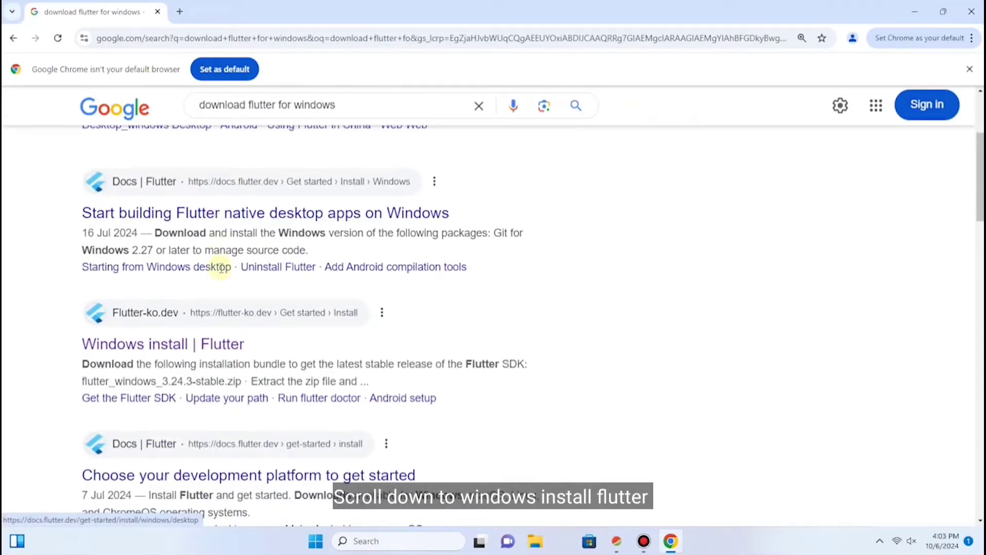
click(152, 287)
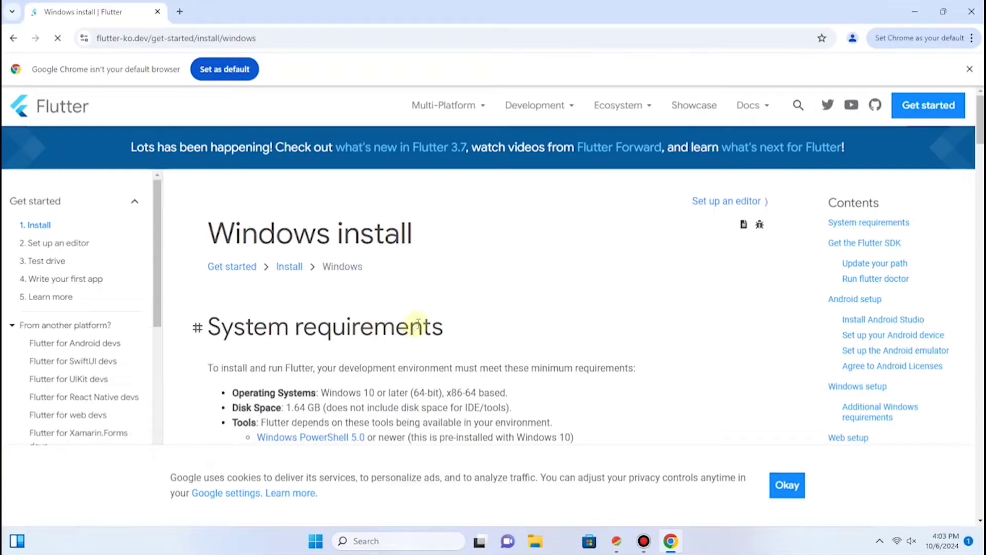
Accept the cookie notice and download flutter_windows_3.24.3-stable.zip from the Get the Flutter SDK section.
scroll(418, 327, down, 1)
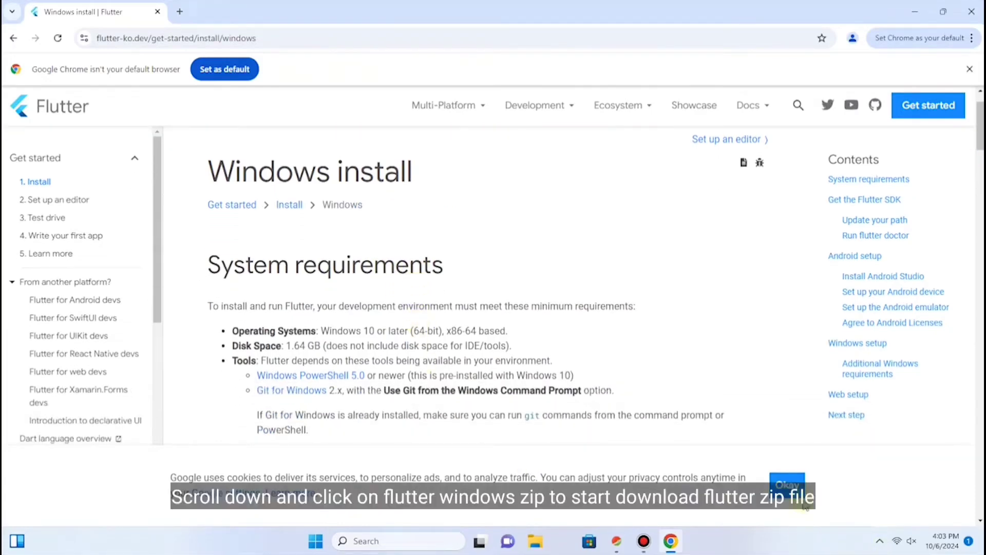
click(791, 488)
scroll(447, 283, down, 6)
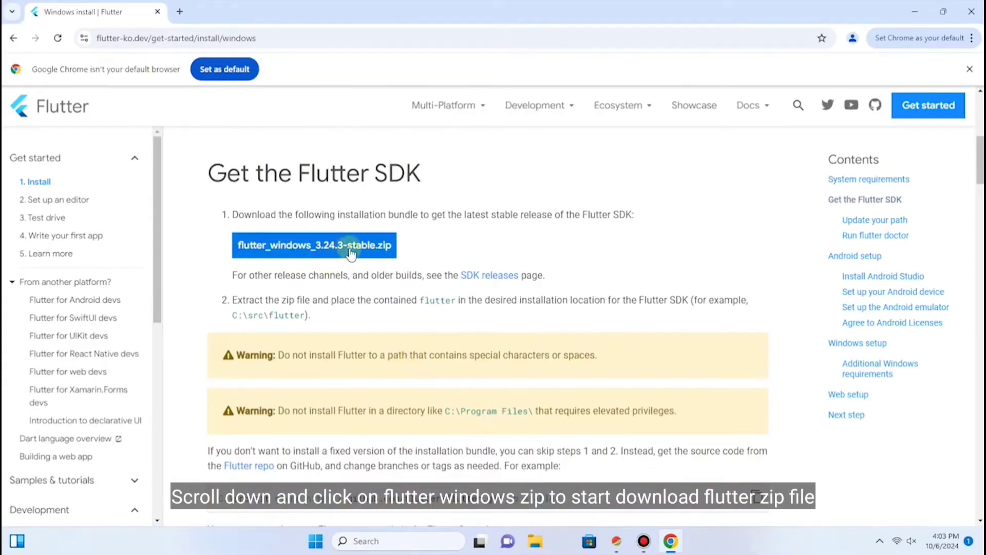
click(306, 250)
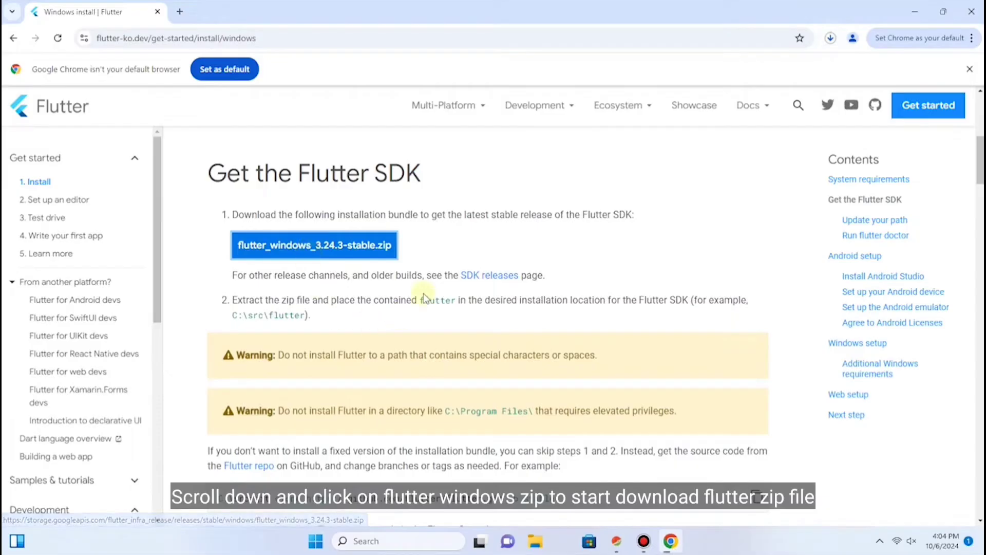
Show the downloaded flutter_windows_3.24.3-stable.zip in its folder from the full download history and maximize the File Explorer window.
click(831, 40)
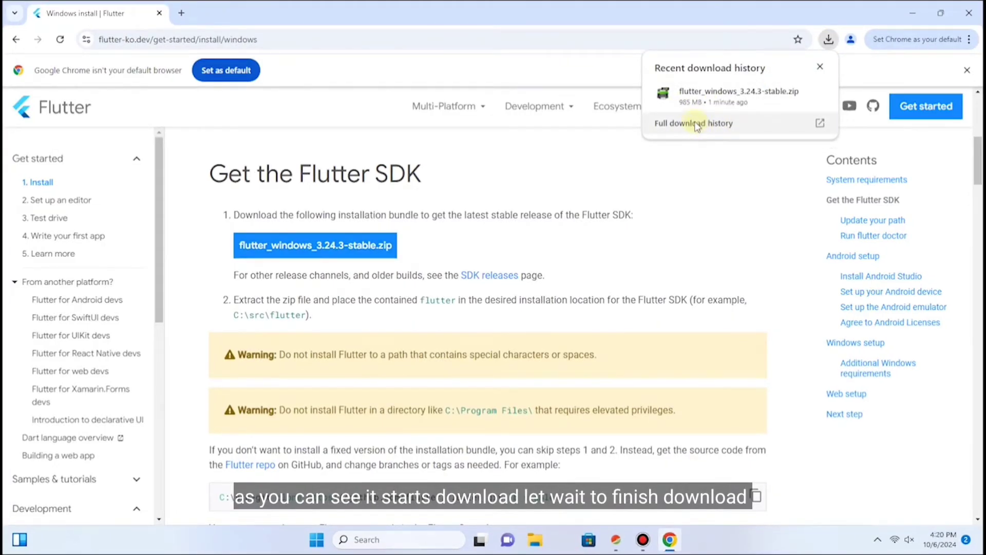
click(694, 129)
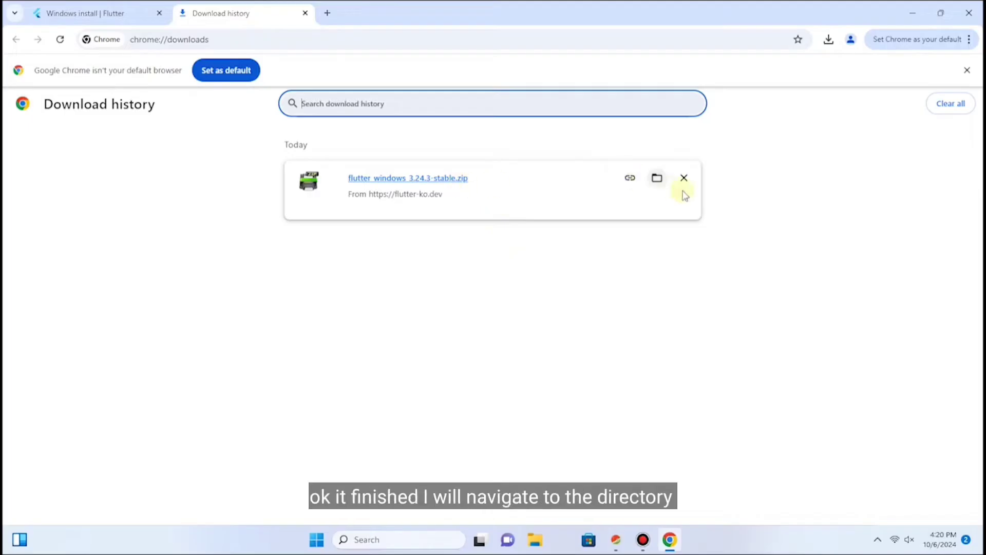
click(658, 183)
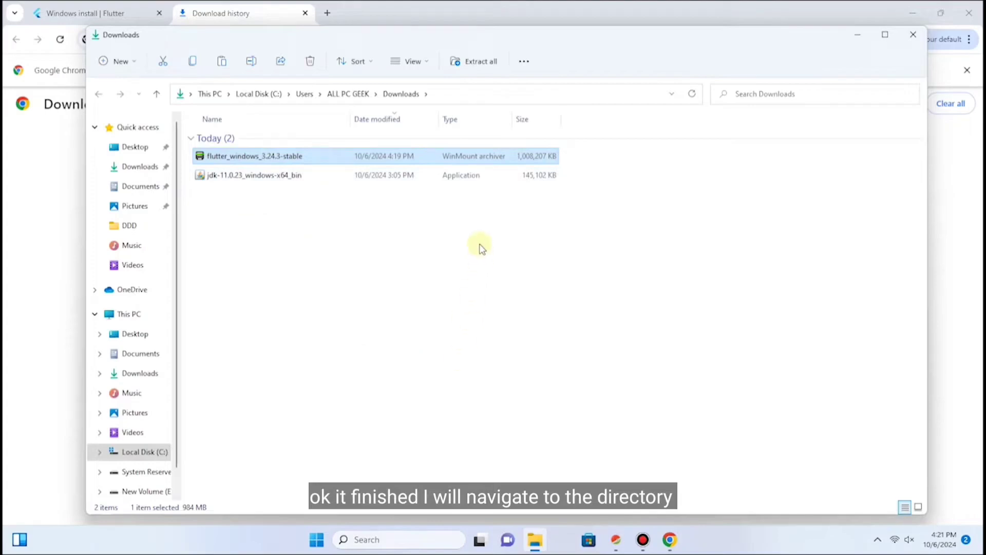
click(885, 34)
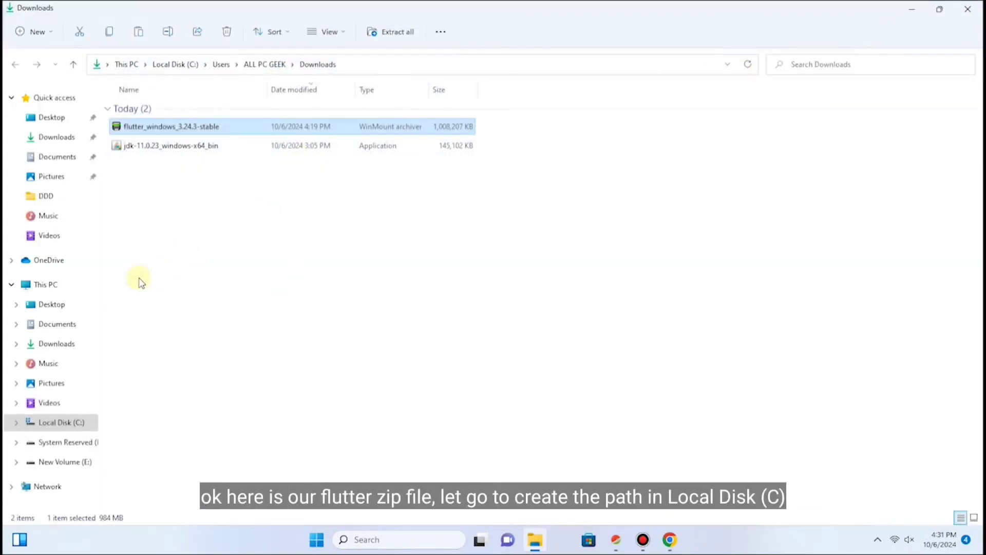
Create a new folder named flutter at the root of Local Disk (C:).
click(32, 428)
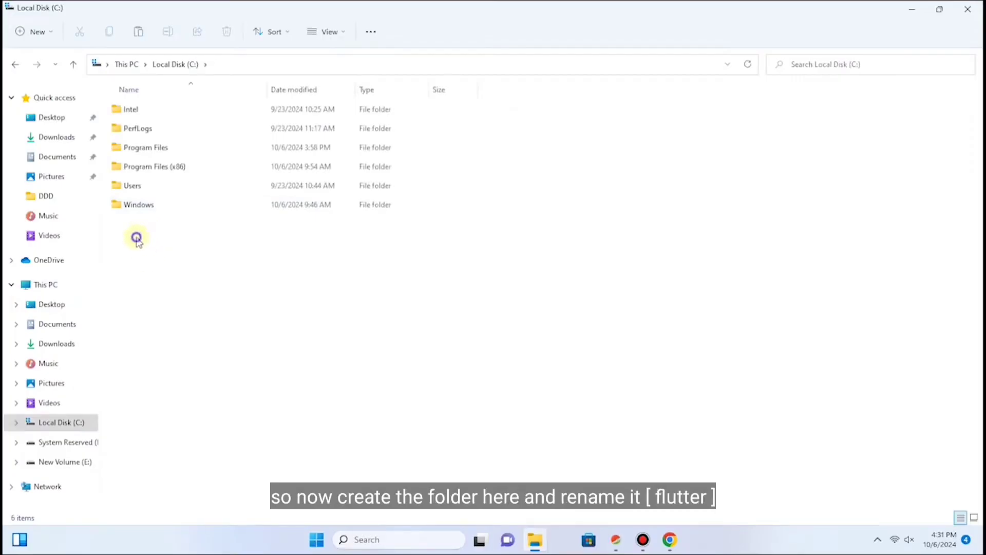
right_click(139, 238)
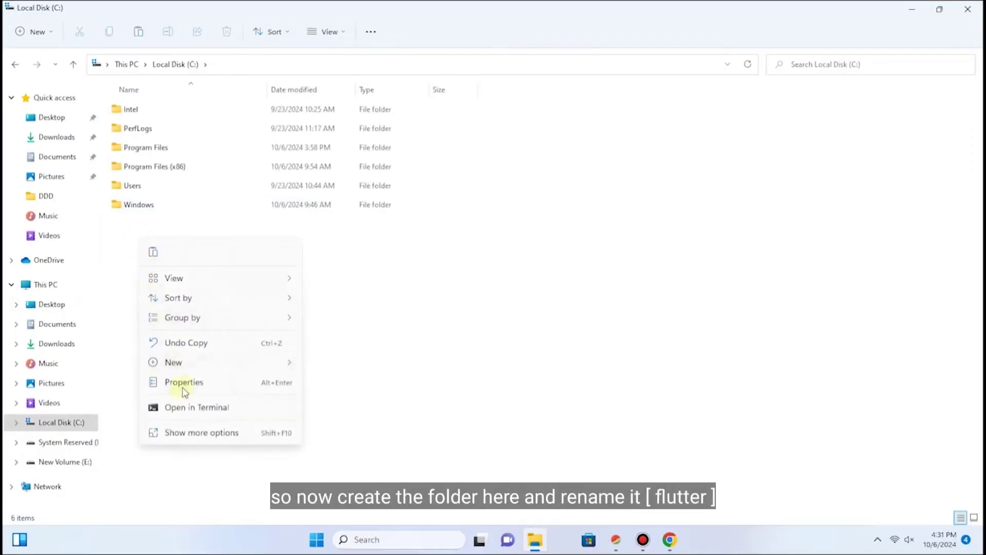
mouse_move(246, 363)
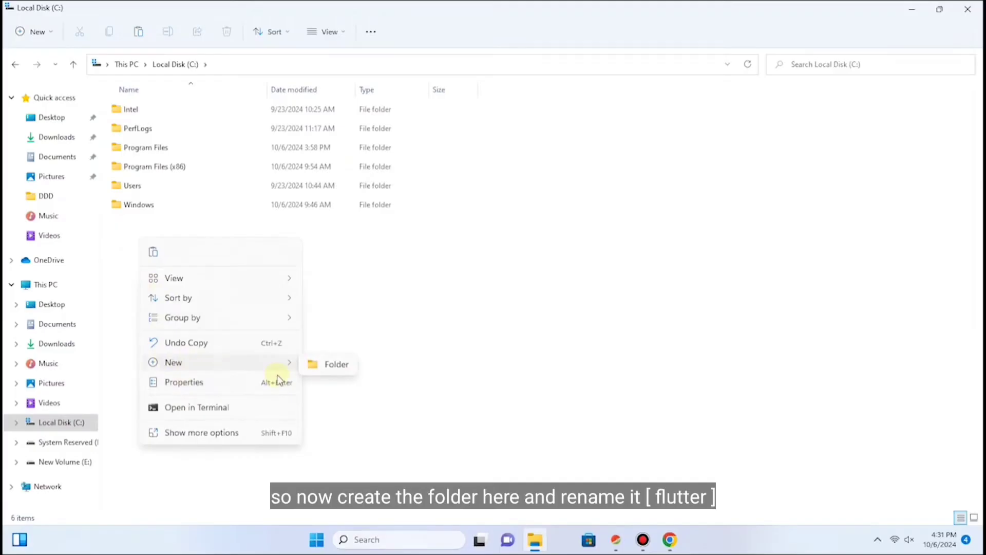
click(322, 366)
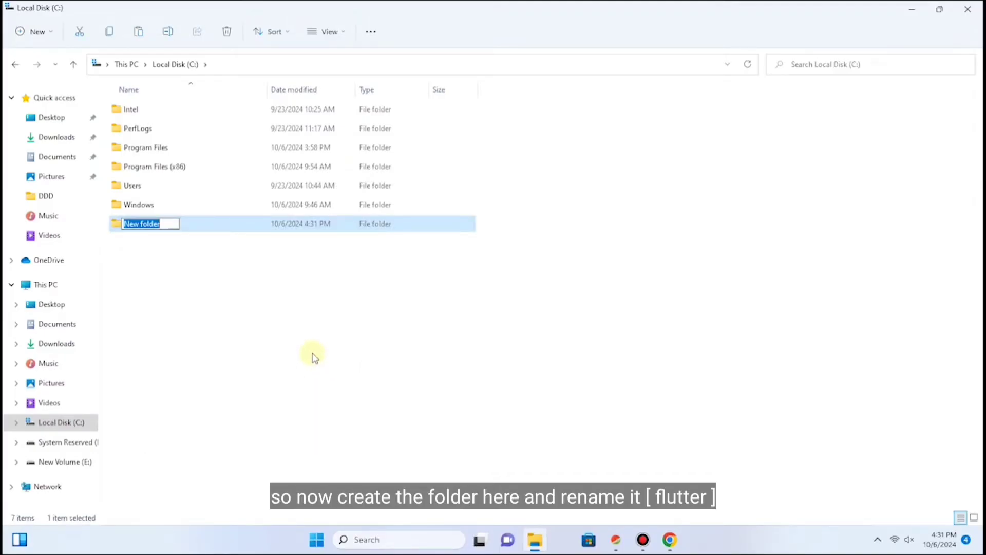
text(fl)
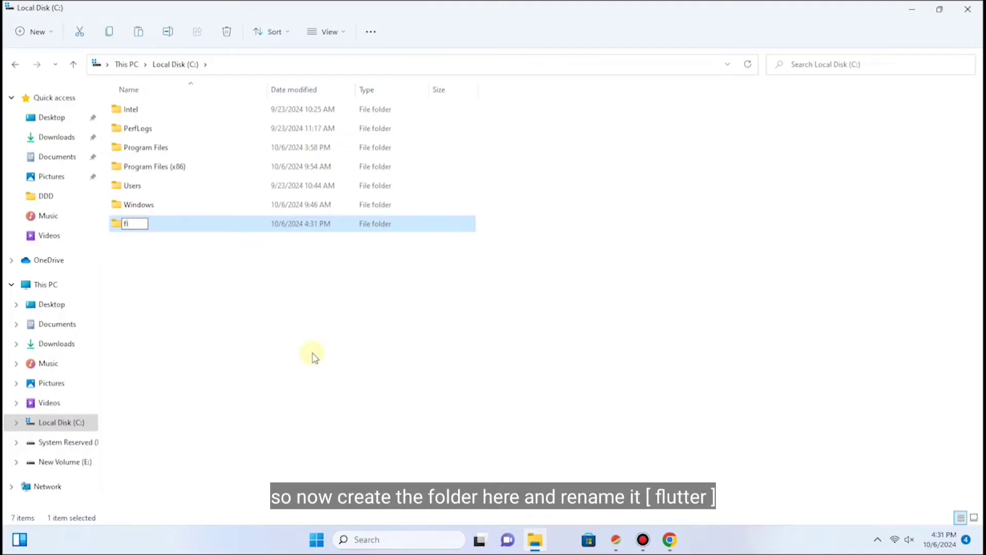
text(utter)
click(160, 283)
Open the flutter folder on Local Disk (C:) and create a new folder named src inside it.
double_click(154, 226)
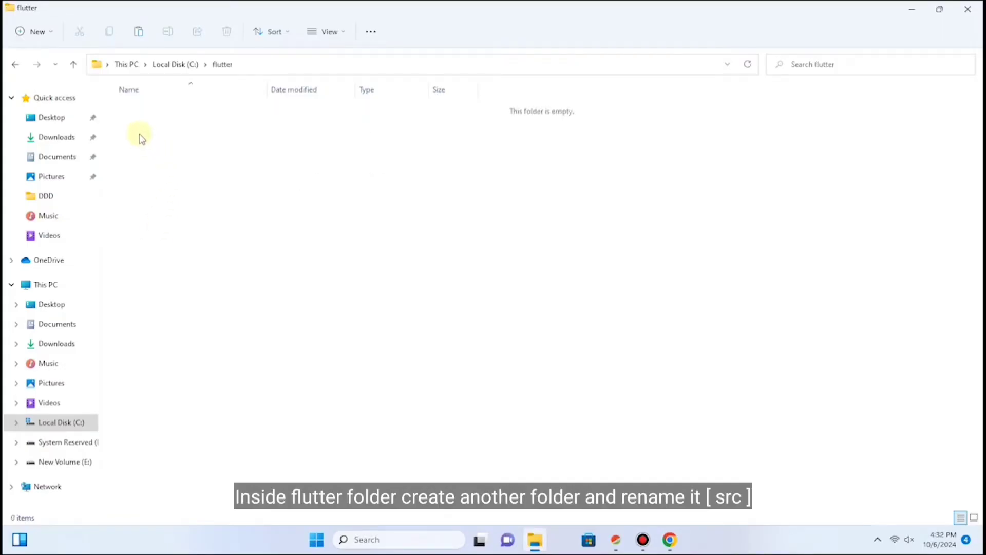
right_click(140, 133)
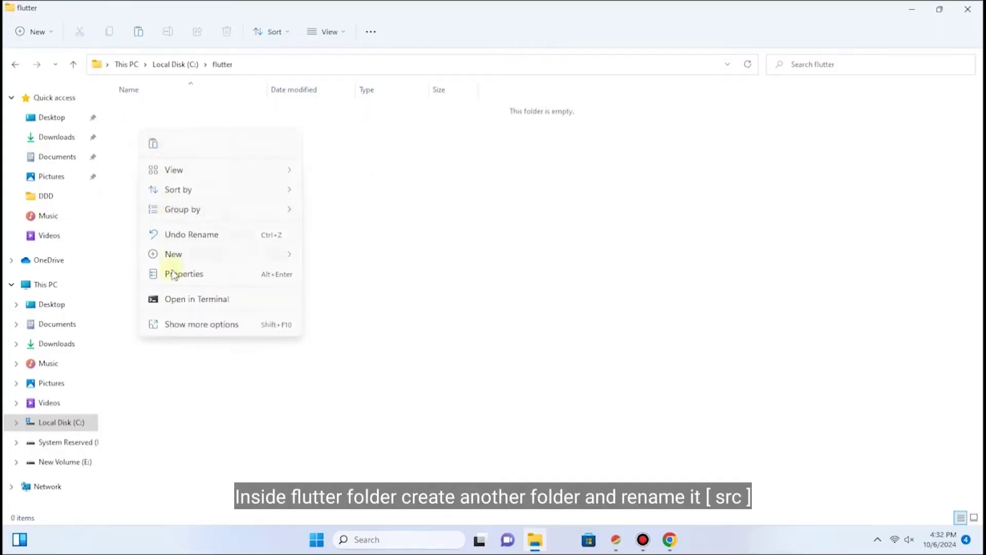
click(180, 255)
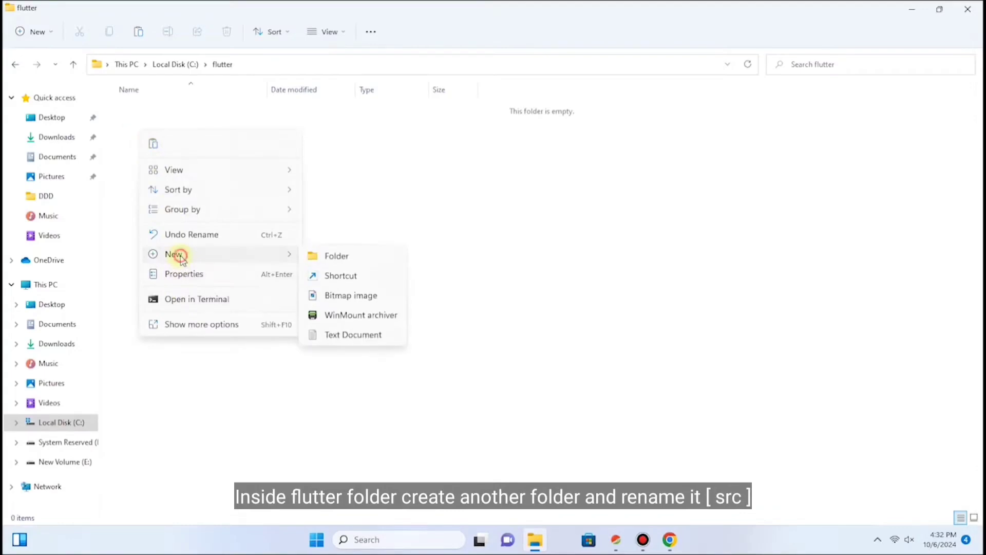
click(323, 255)
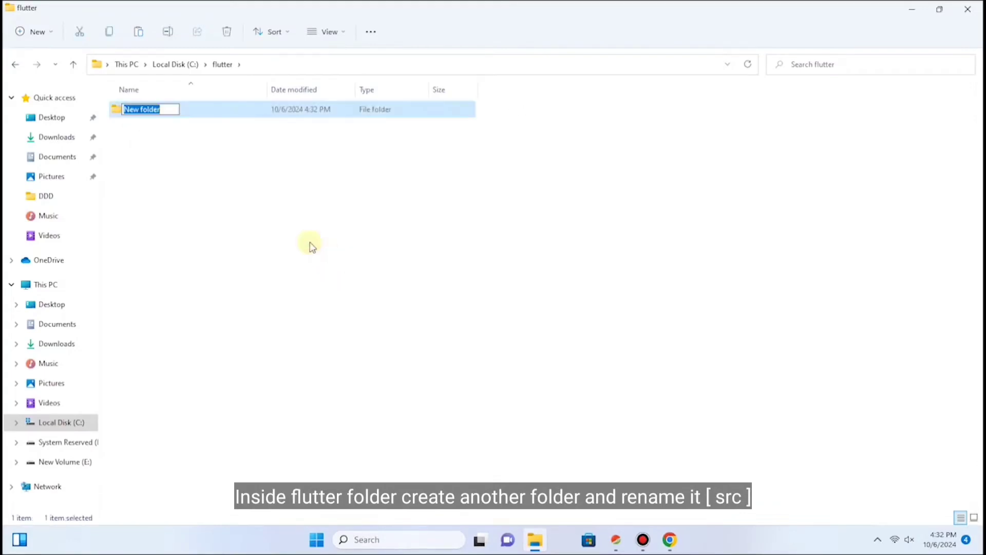
text(src)
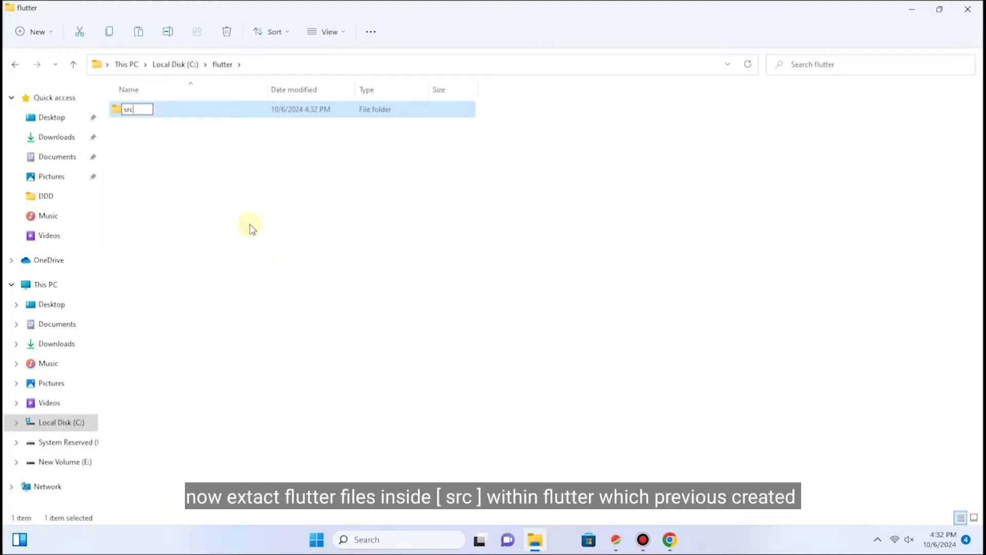
key(Return)
click(242, 202)
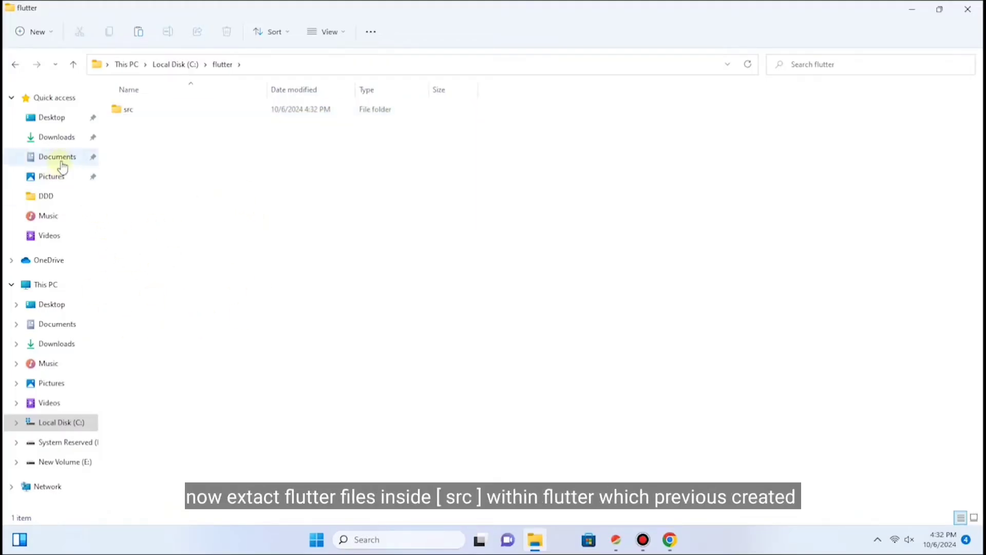
Open the flutter_windows_3.24.3-stable archive from Downloads in WinMount and select its flutter folder.
click(56, 143)
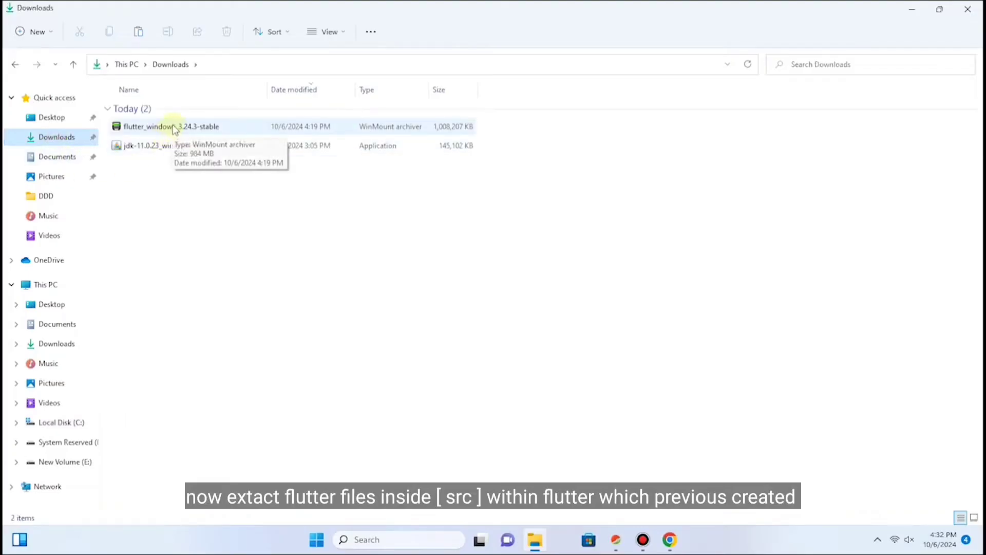
click(173, 128)
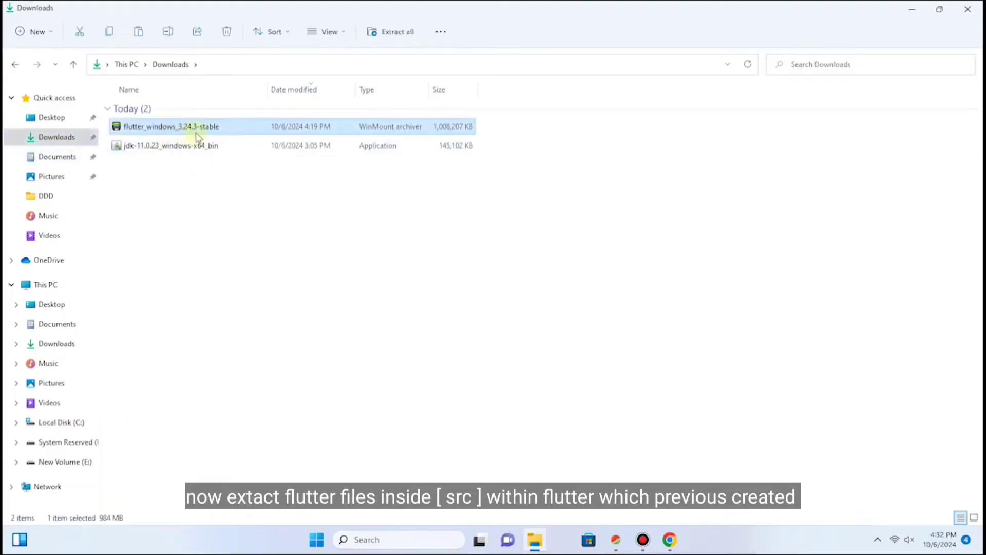
double_click(197, 132)
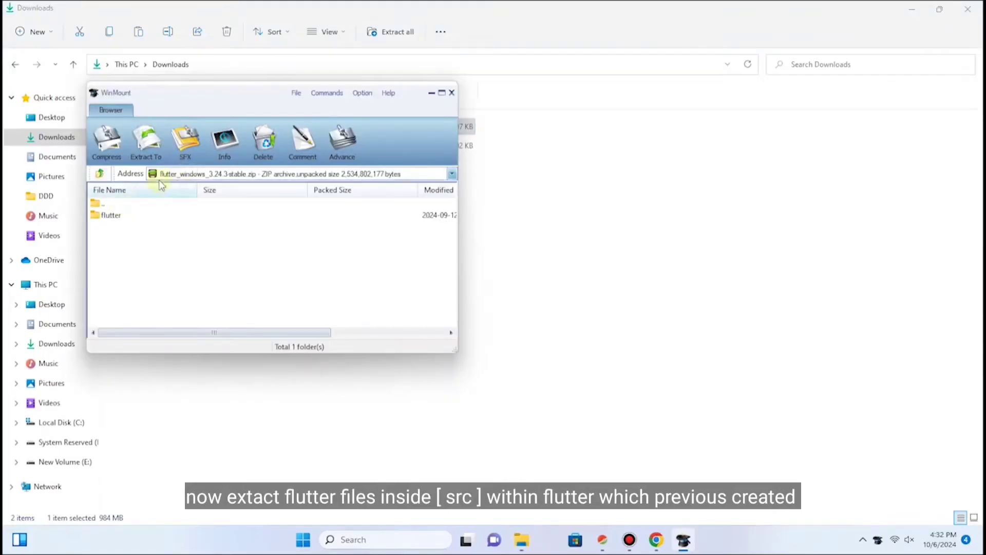
click(112, 215)
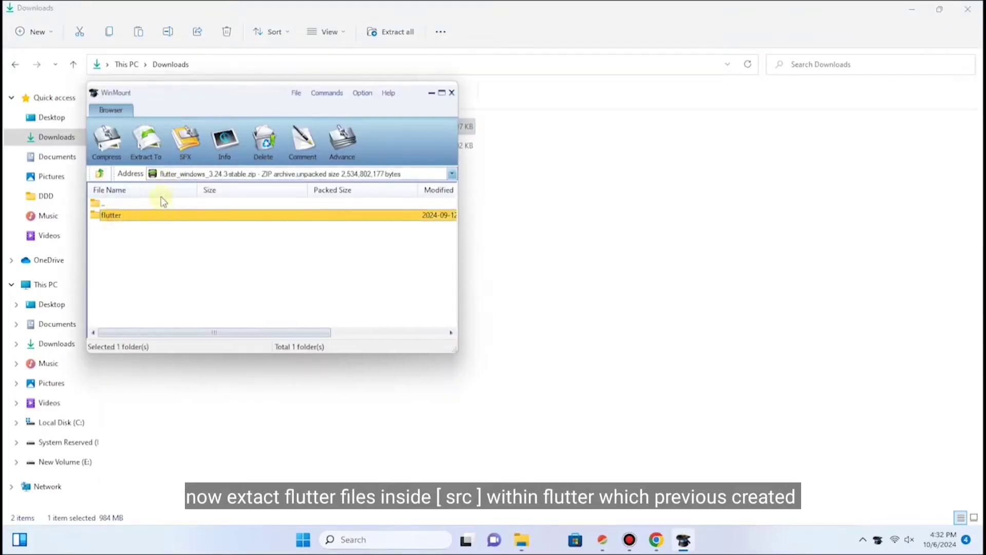
Extract the selected flutter folder to C:\flutter\src and close WinMount.
click(148, 149)
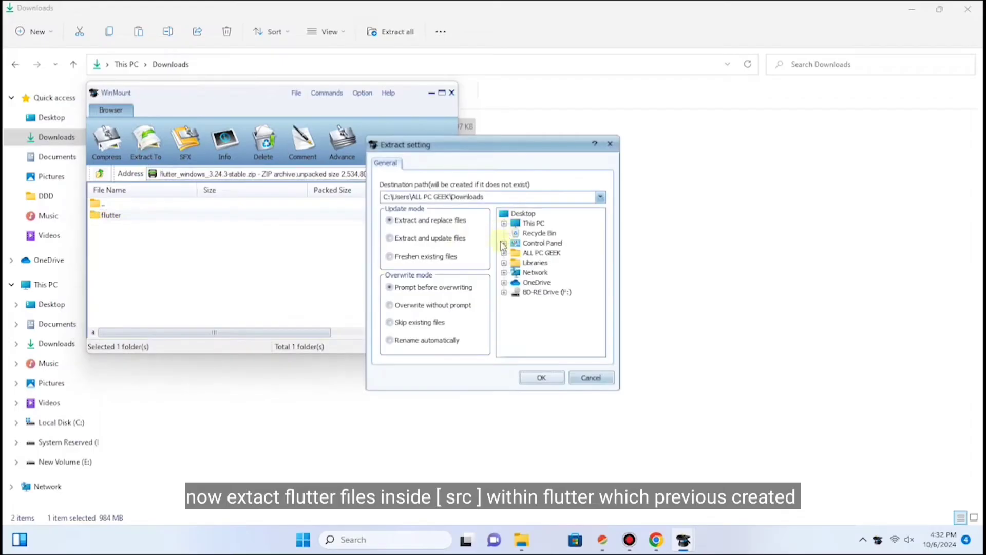
click(504, 223)
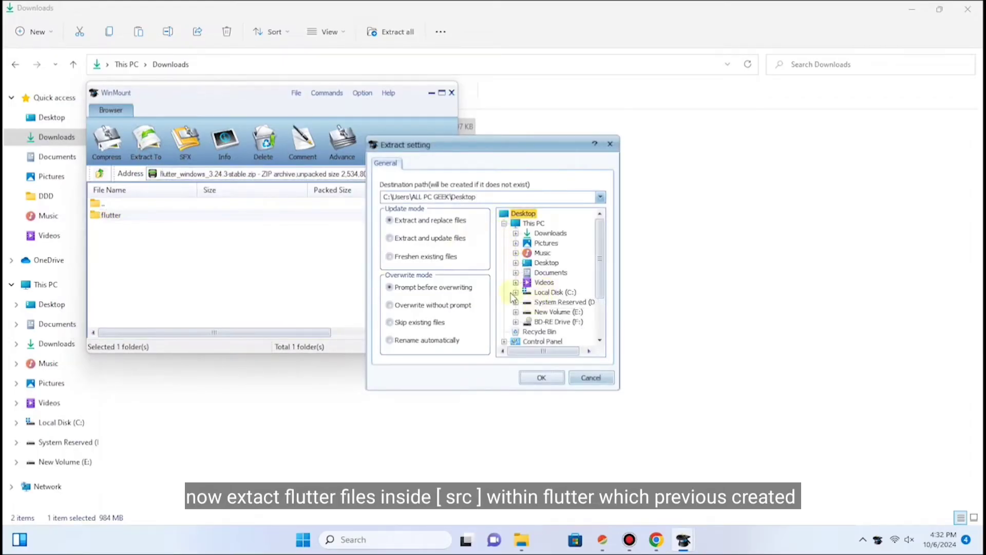
click(515, 292)
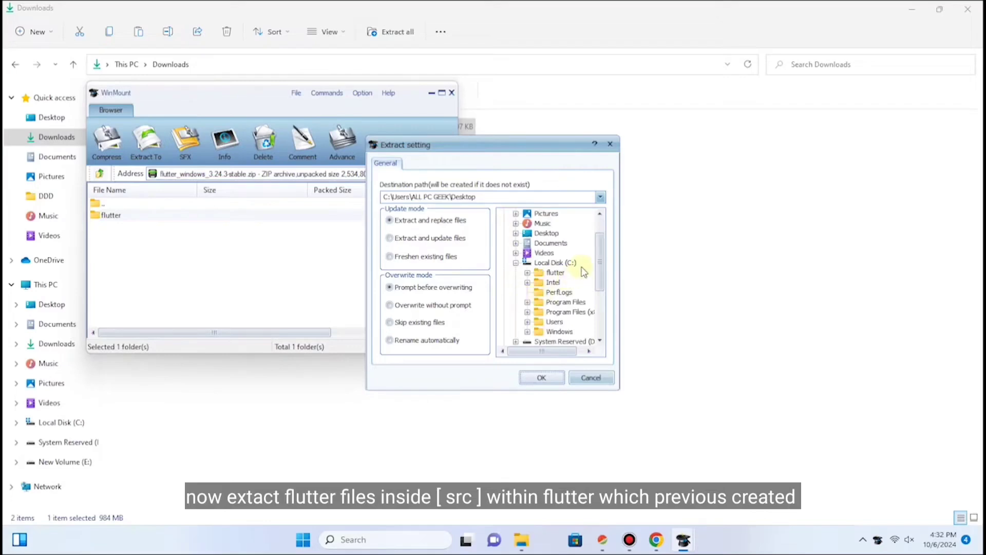
click(527, 273)
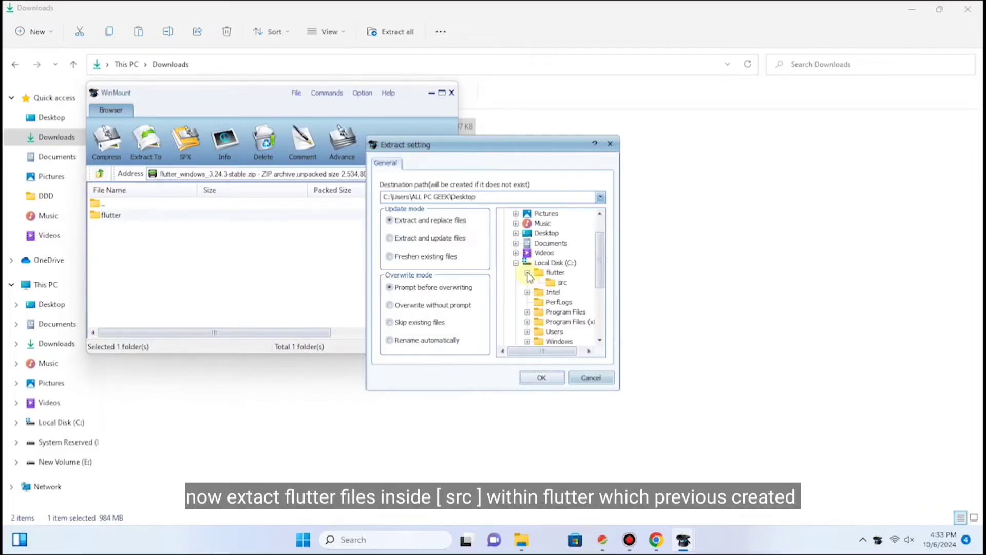
click(561, 283)
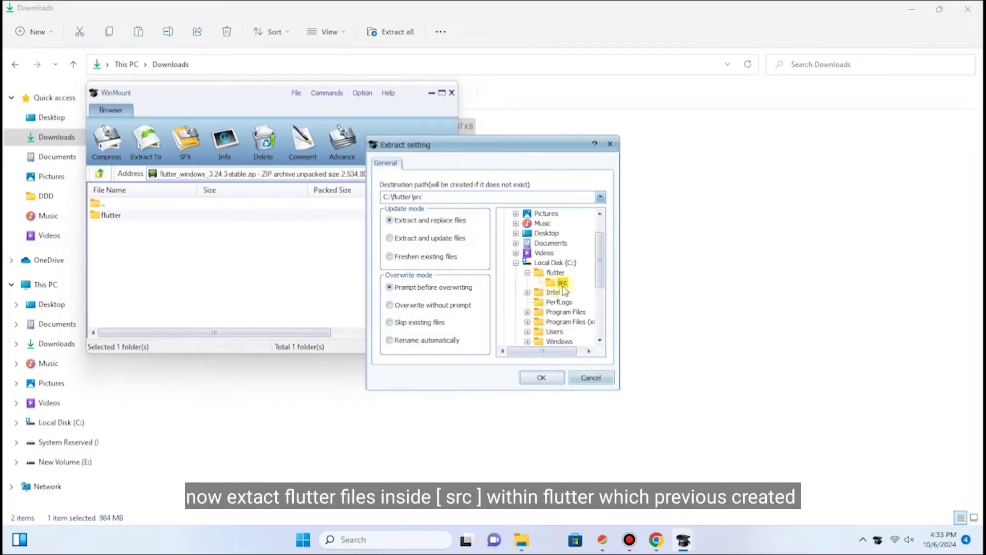
click(547, 380)
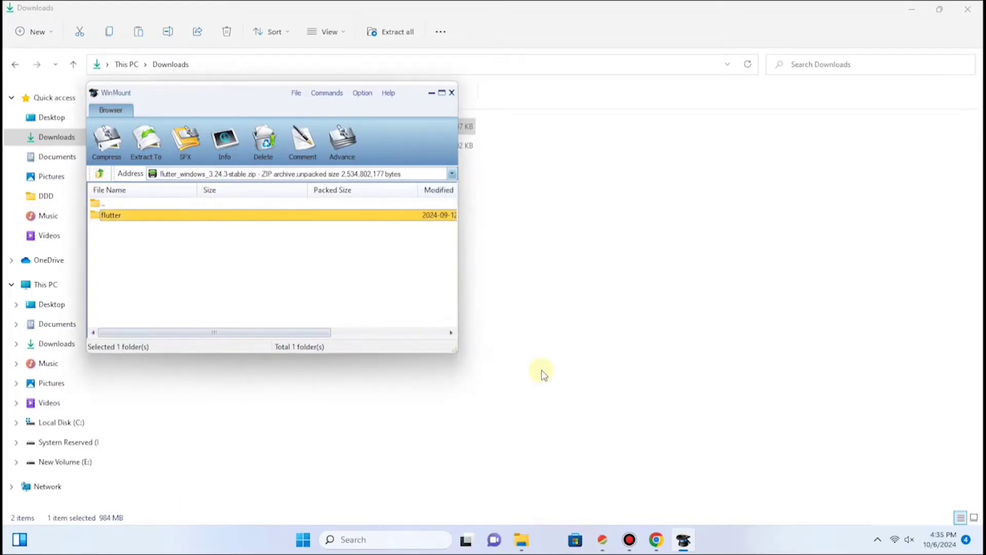
click(451, 94)
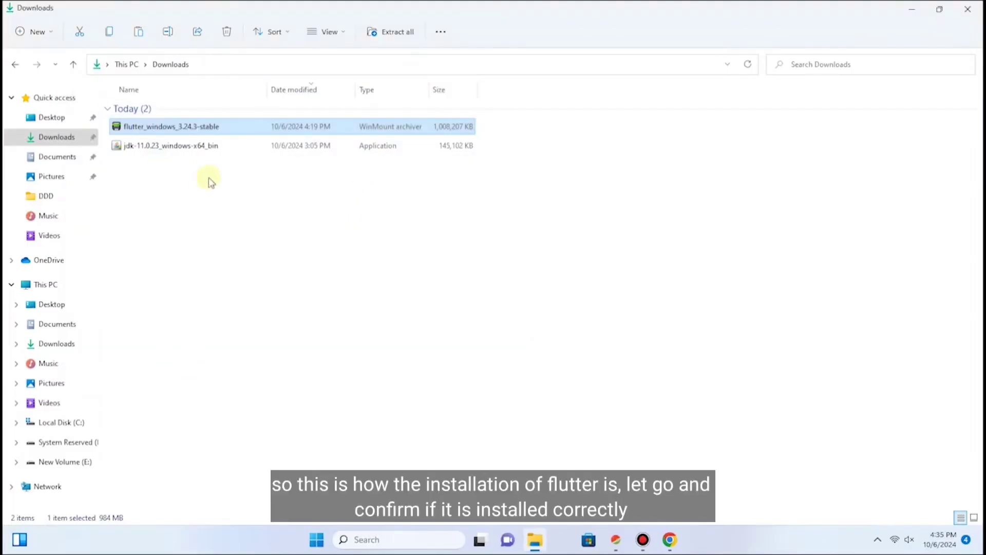
Browse to the extracted SDK's bin folder at C:\flutter\src\flutter\bin.
click(55, 423)
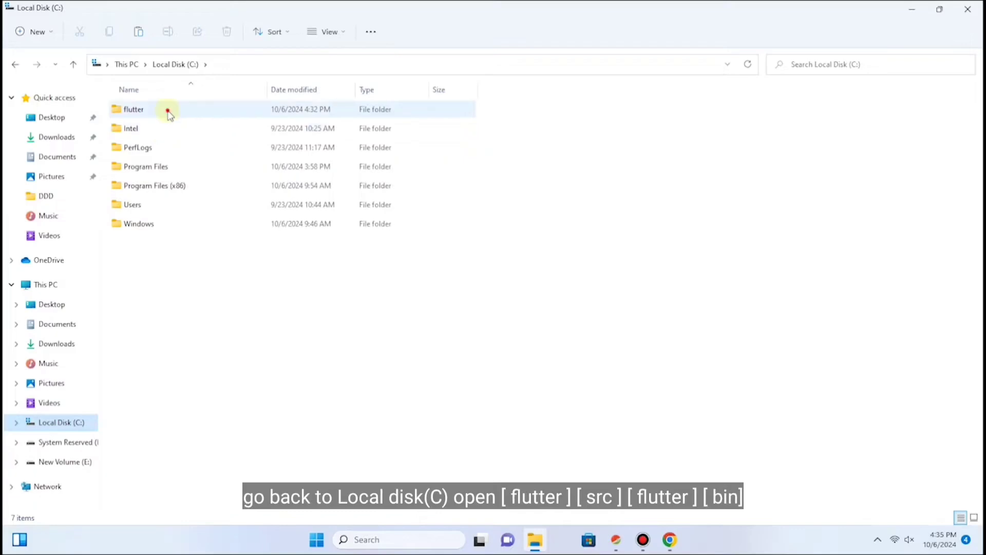
click(169, 113)
double_click(169, 110)
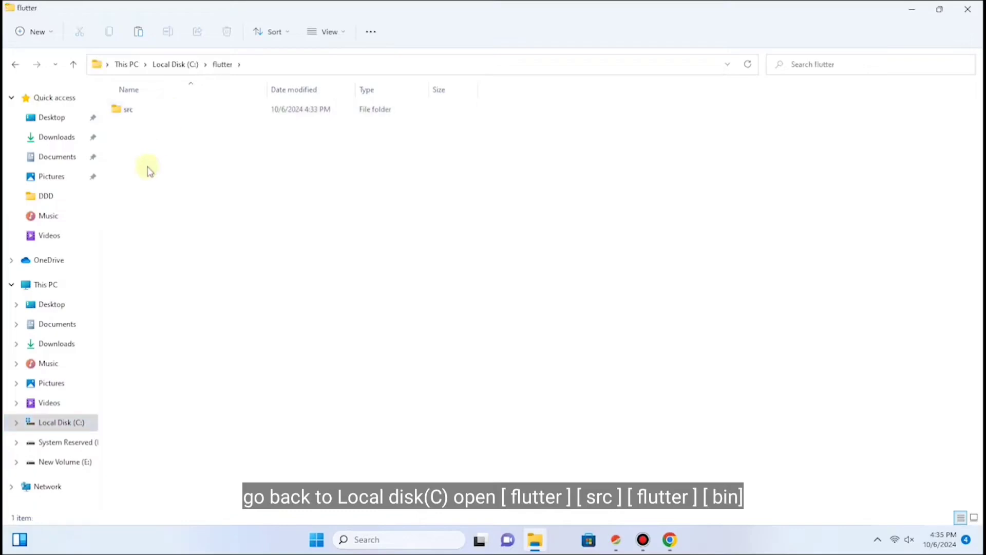
double_click(172, 110)
double_click(170, 110)
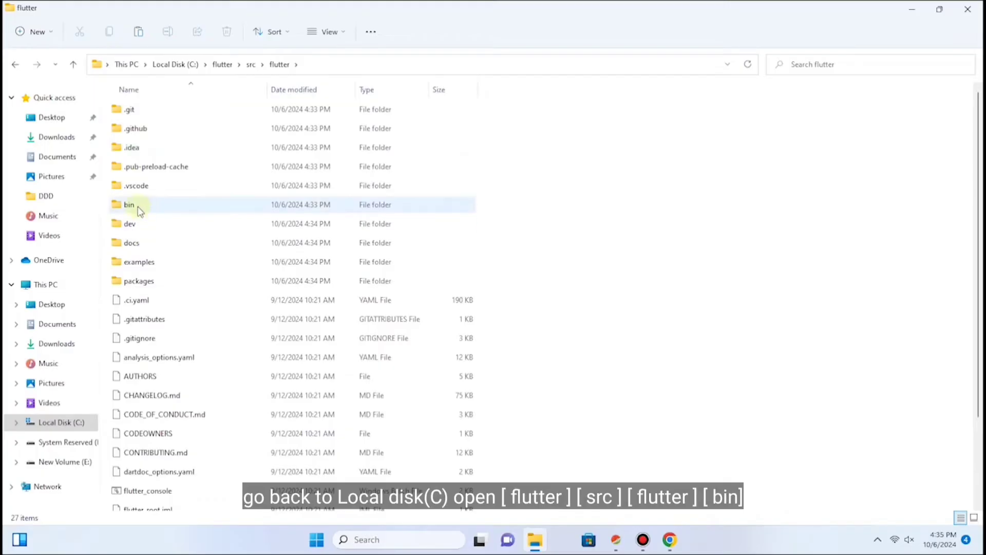
double_click(141, 205)
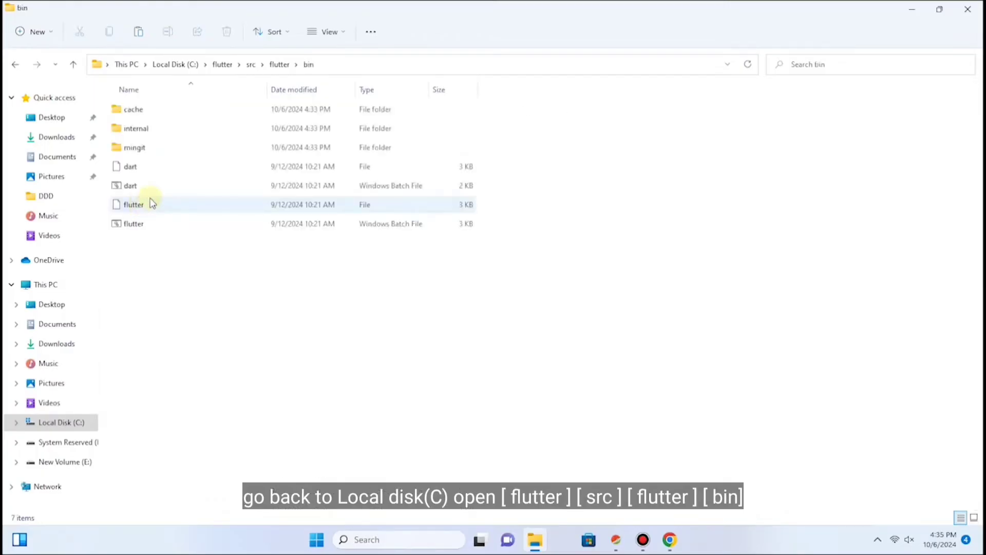
Open a maximized Command Prompt in the bin folder and run flutter doctor.
click(345, 67)
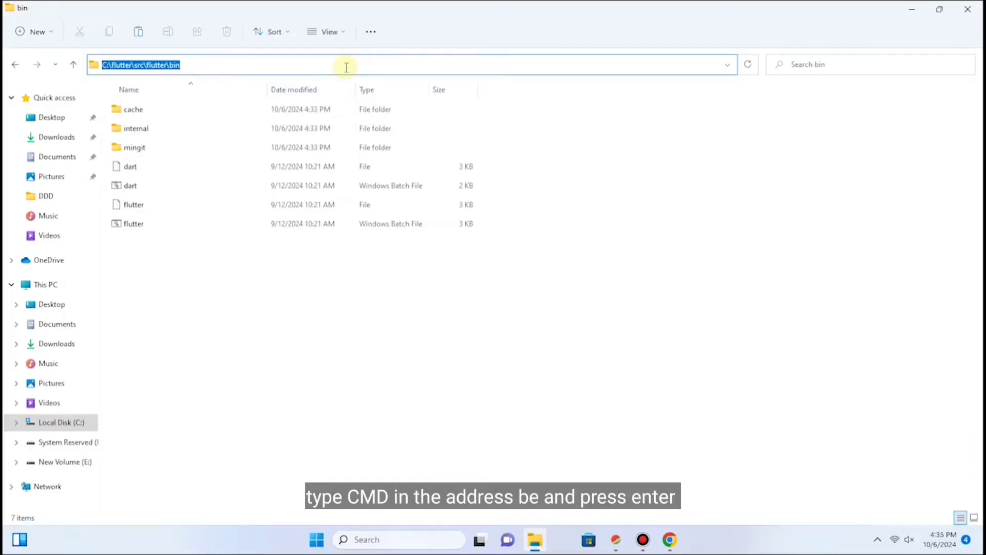
text(cmd)
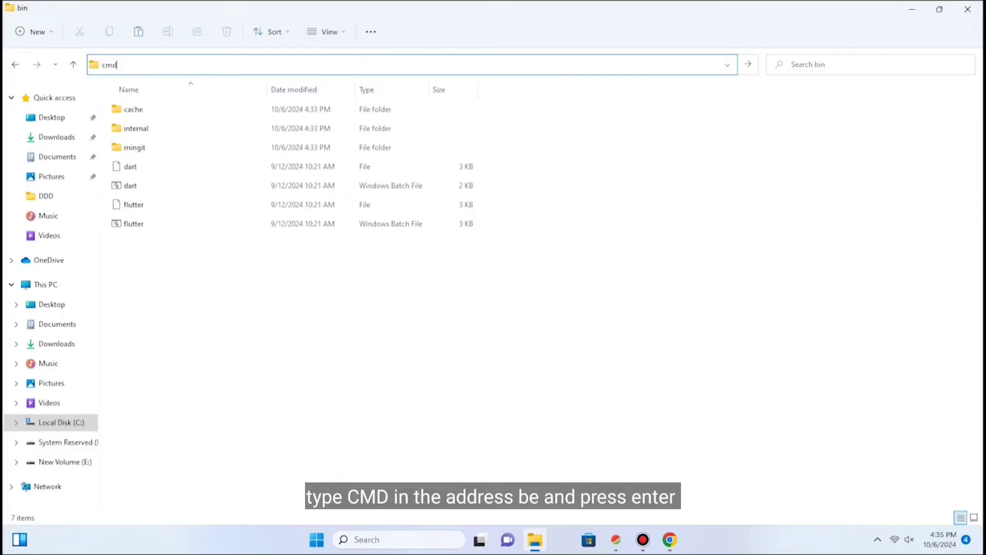
key(Return)
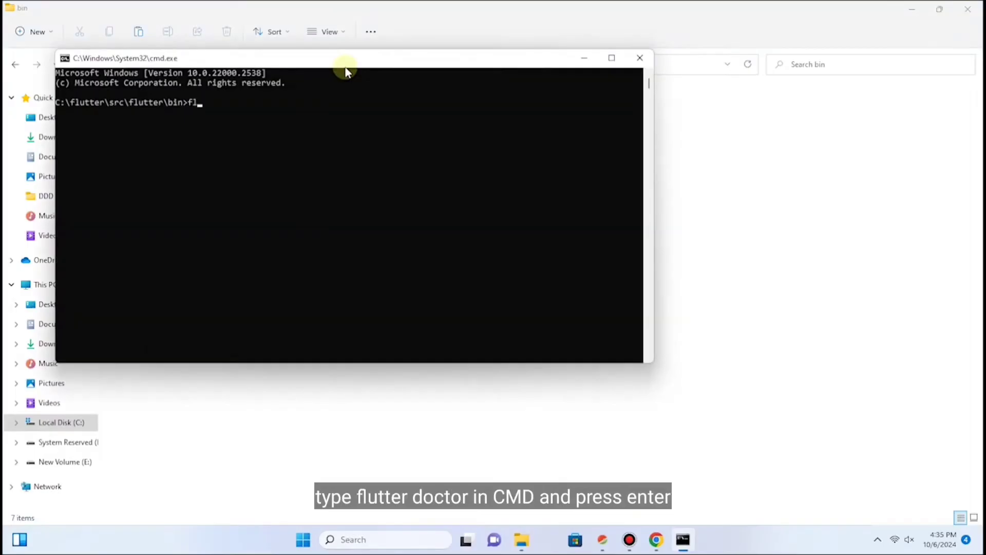
text(flutter)
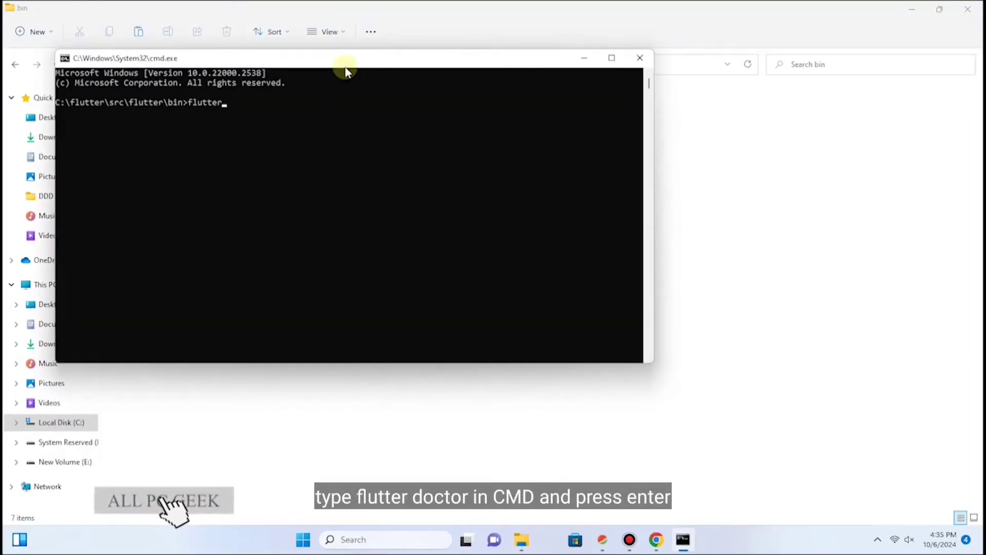
text( docto)
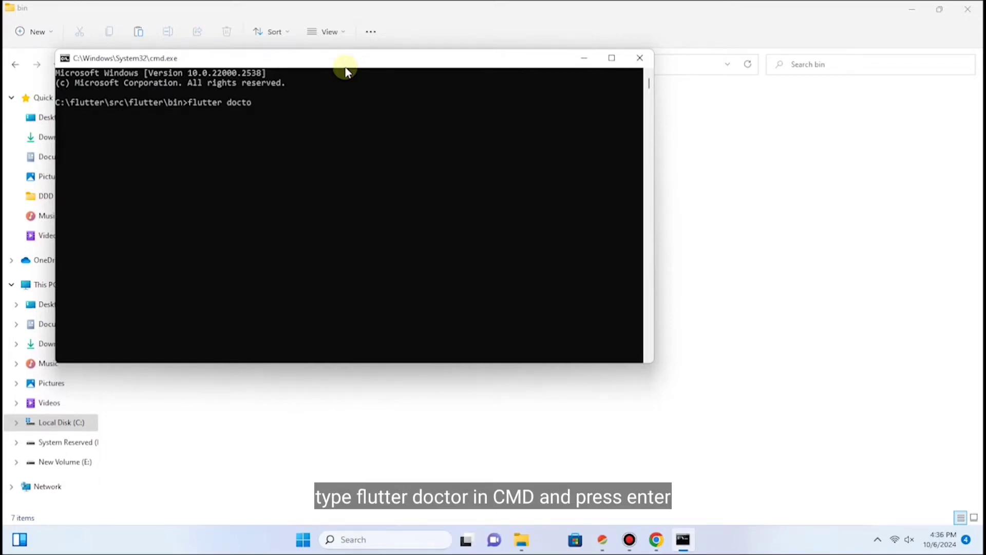
click(612, 57)
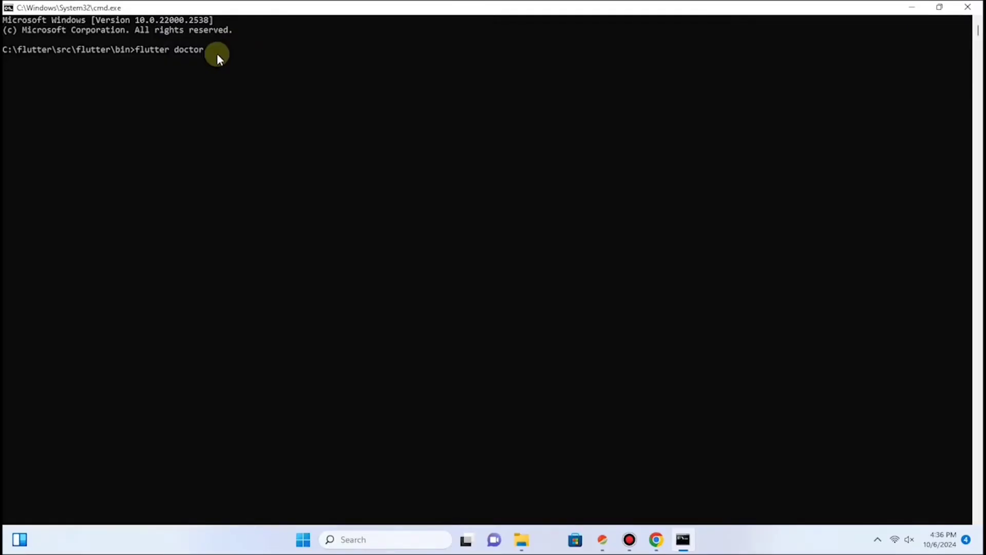
key(Return)
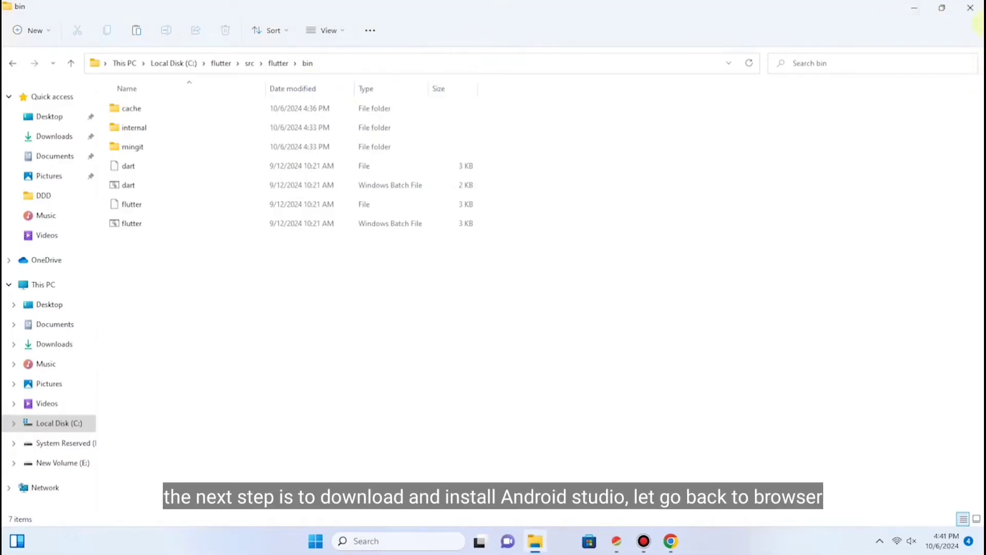
Close the bin folder window and the download history page, and search Google for "install android studio" in a new browser tab.
click(969, 8)
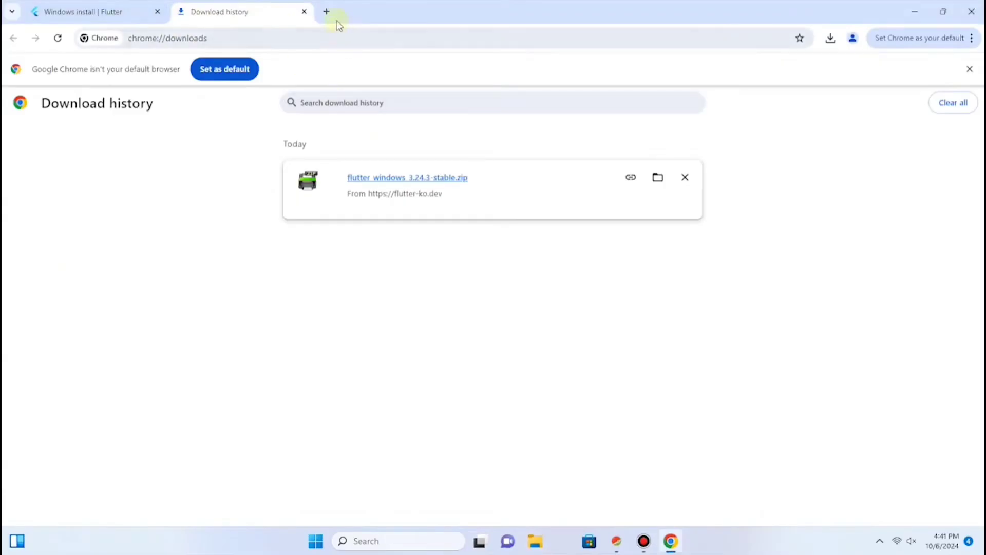
click(304, 12)
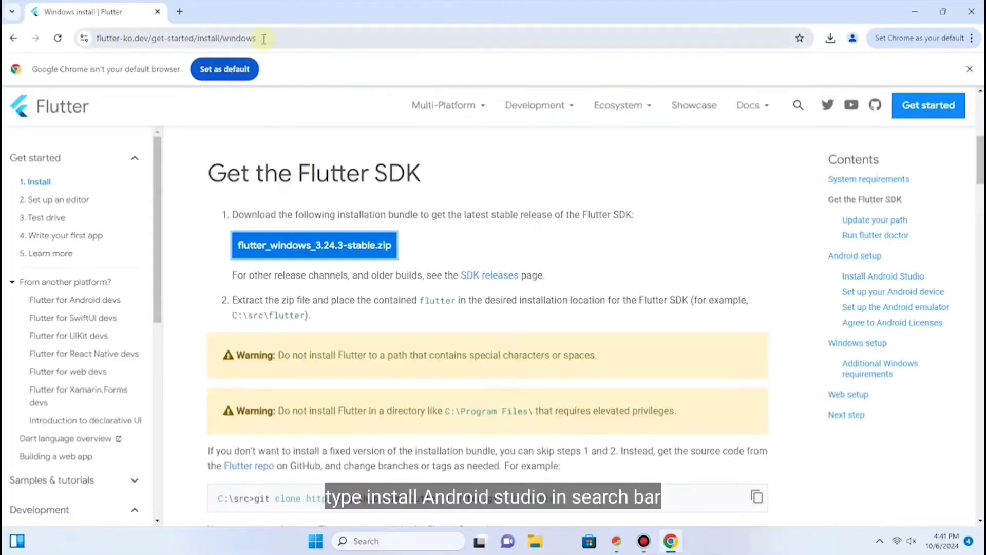
click(180, 12)
click(223, 40)
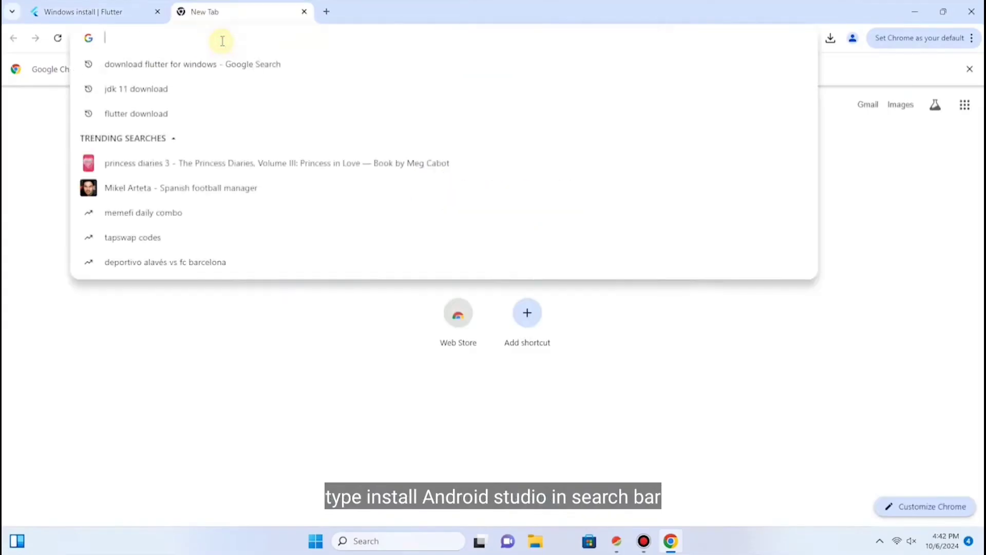
text(is)
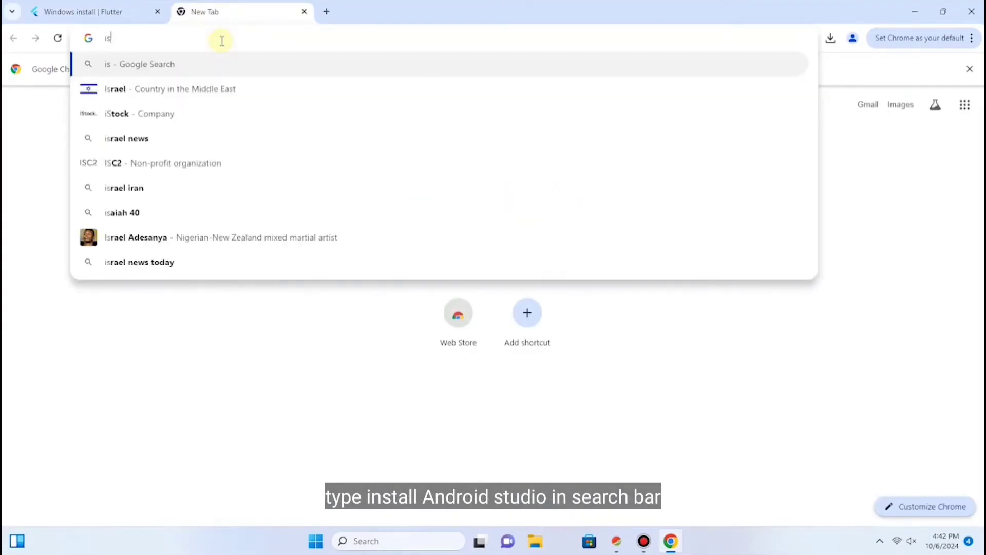
key(BackSpace)
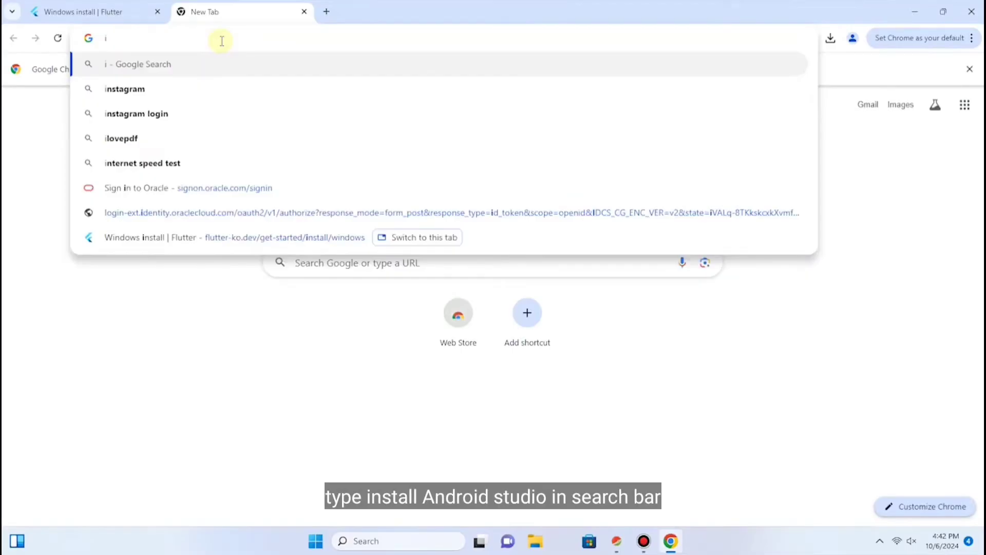
text(nsta)
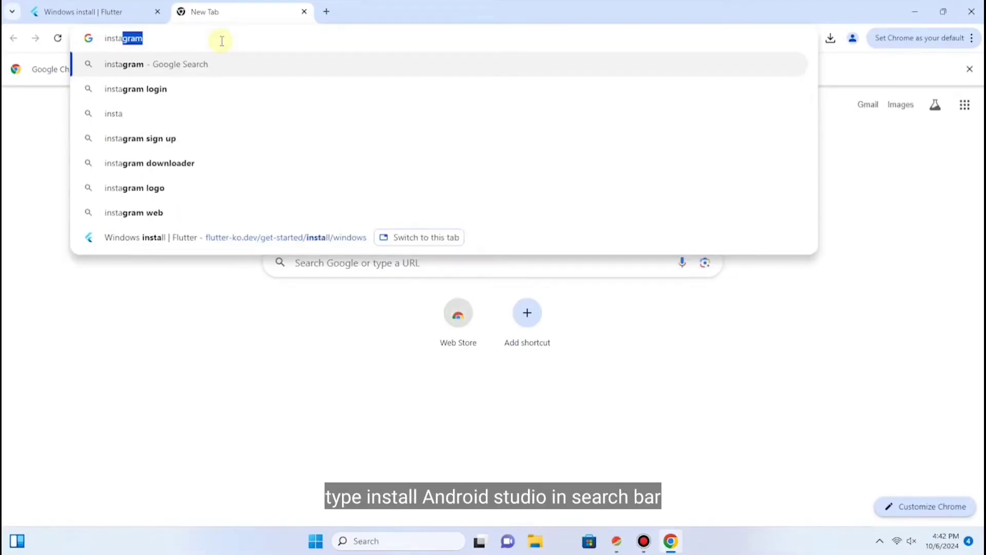
text(ll andr)
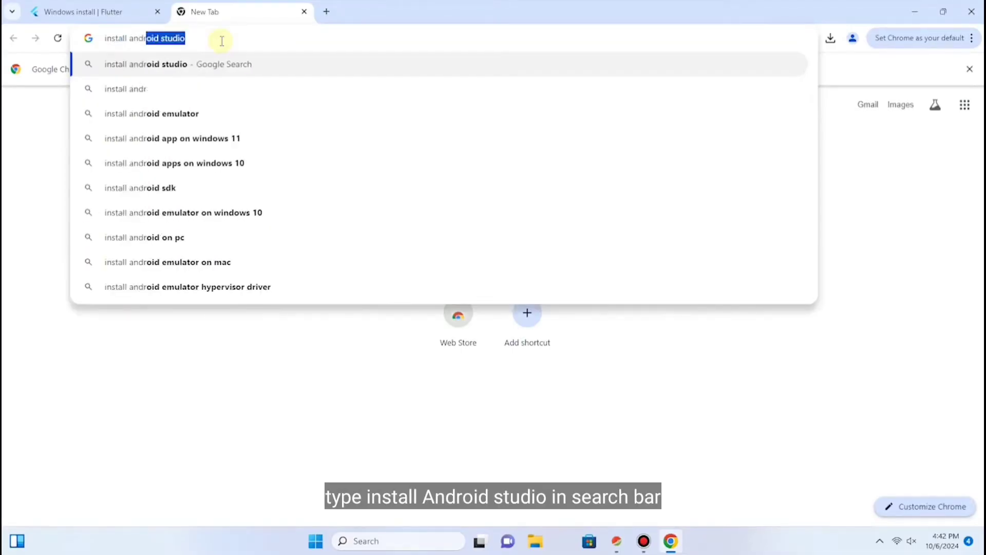
text(oin st)
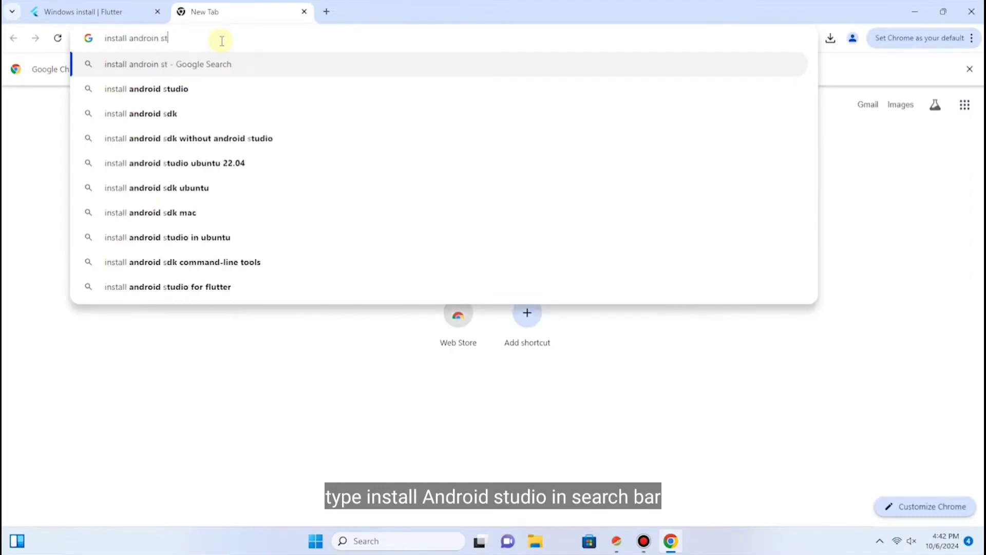
text(u)
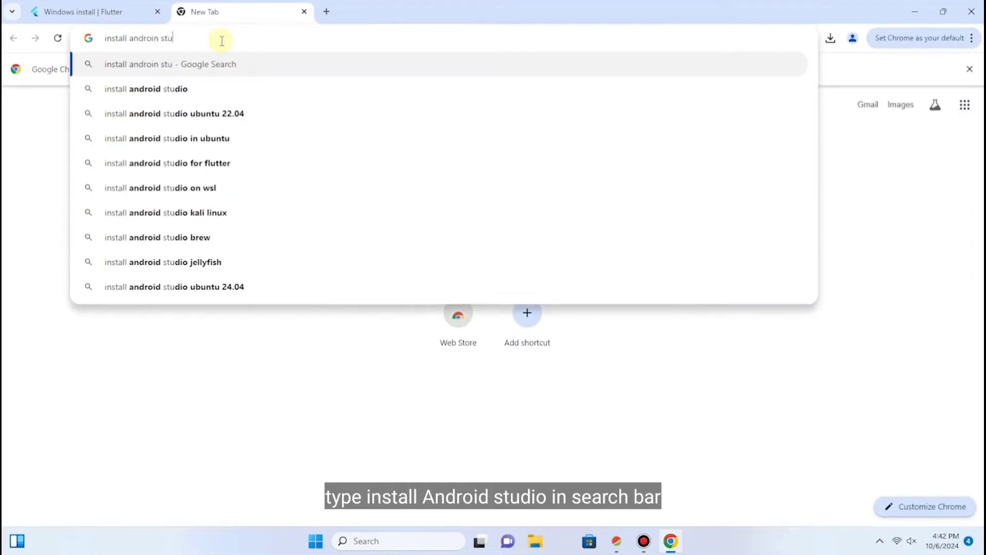
click(157, 92)
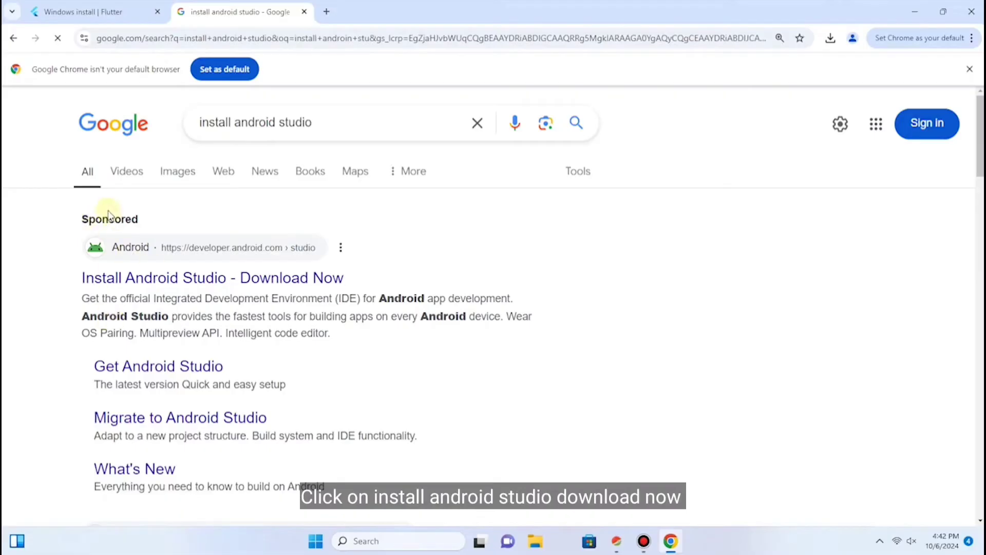
Open the official Android Studio download page, agree to the terms and download Android Studio Ladybug 2024.2.1 for Windows.
click(154, 276)
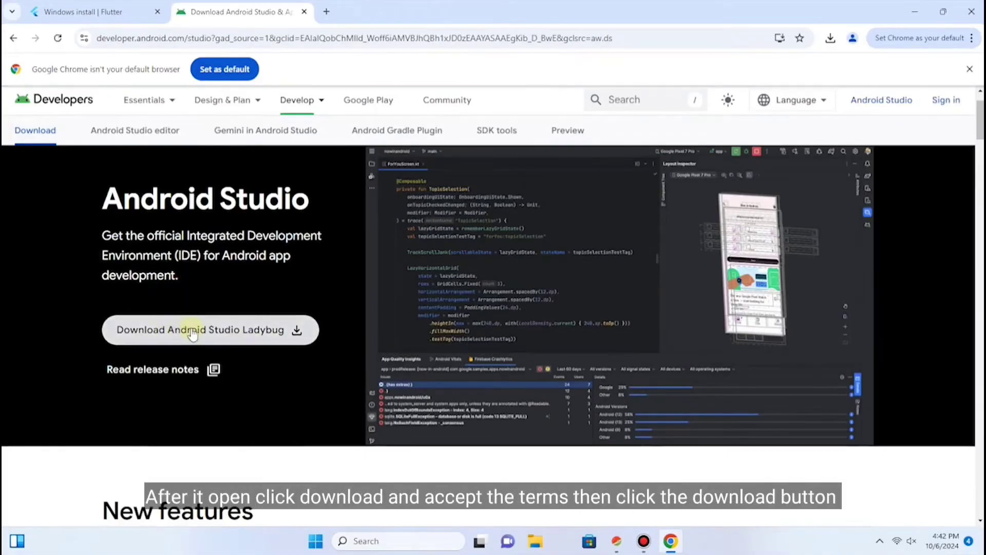
click(191, 333)
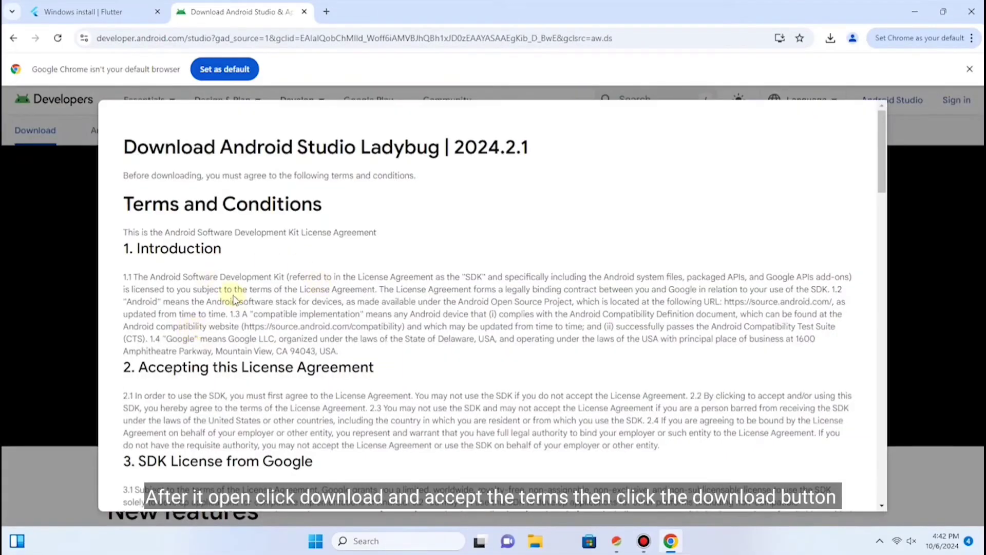
scroll(235, 294, down, 20)
scroll(237, 294, down, 8)
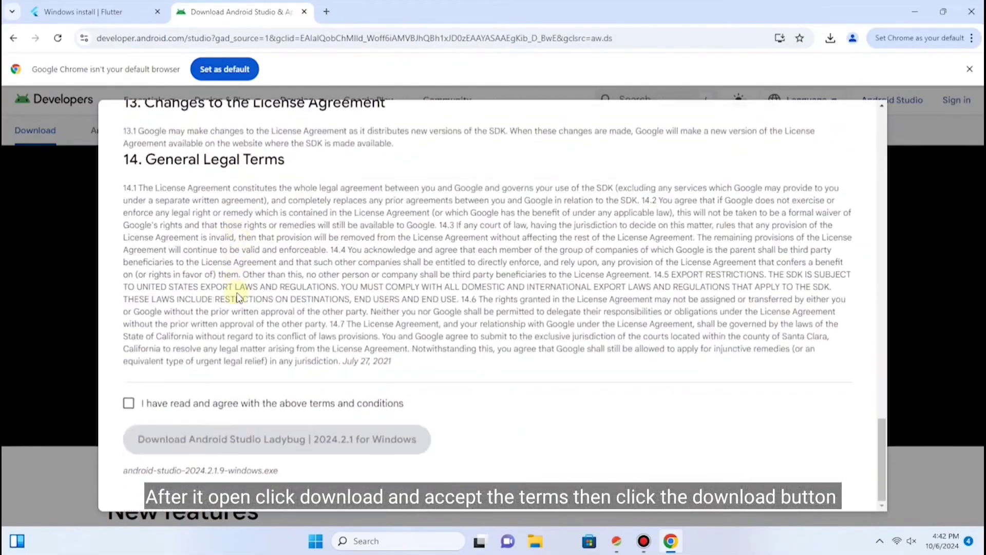
click(128, 402)
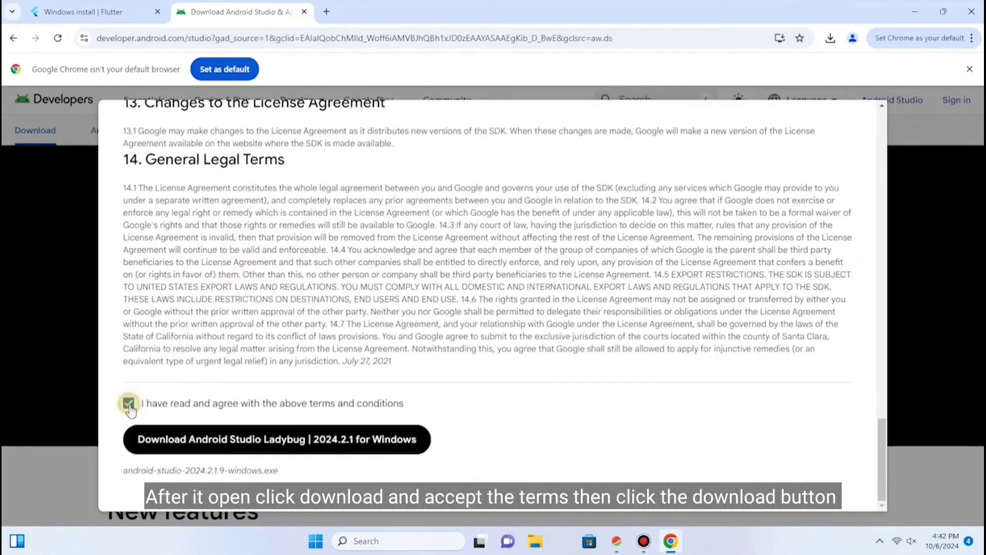
click(267, 439)
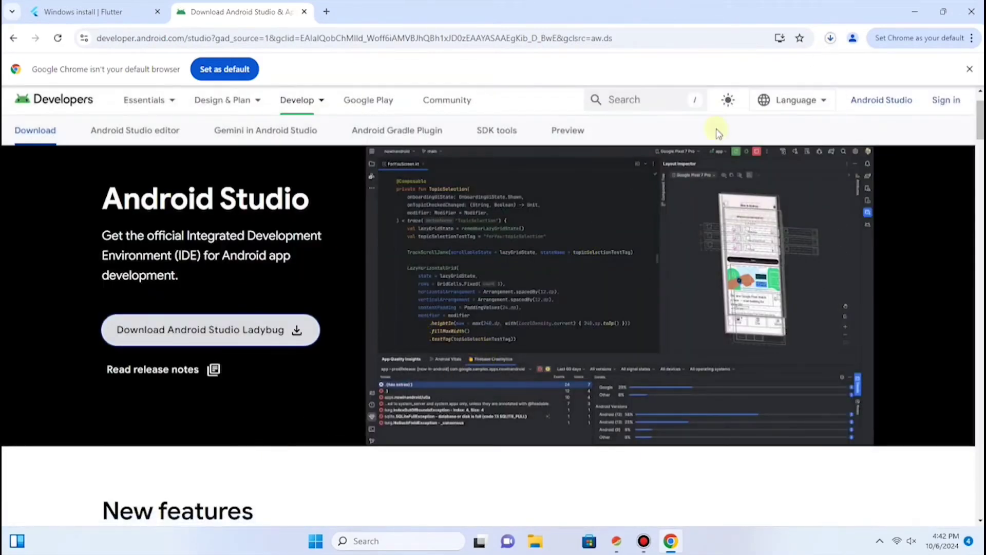
click(830, 38)
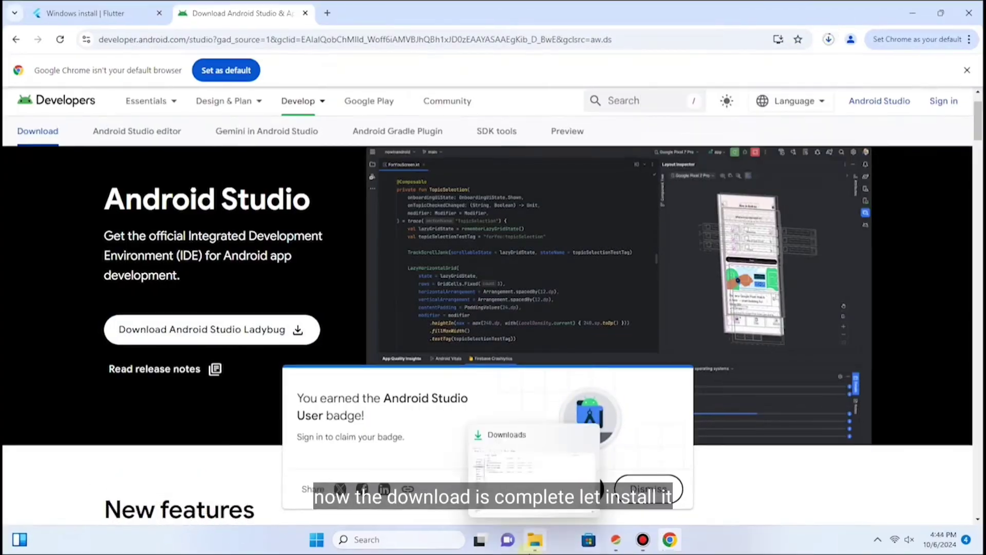
Run the android-studio-2024.1.2.12-windows installer from Downloads as administrator and minimize the folder window.
click(534, 468)
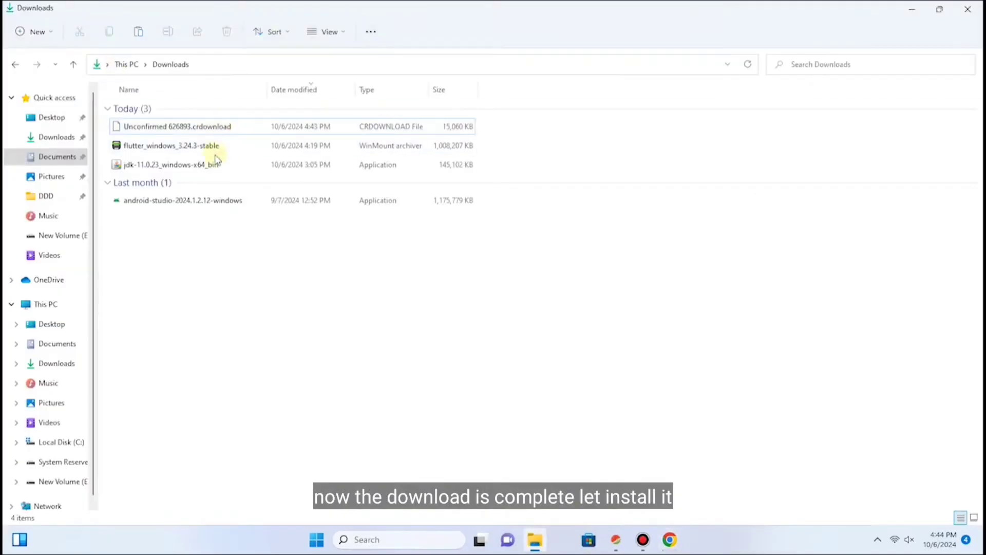
click(177, 201)
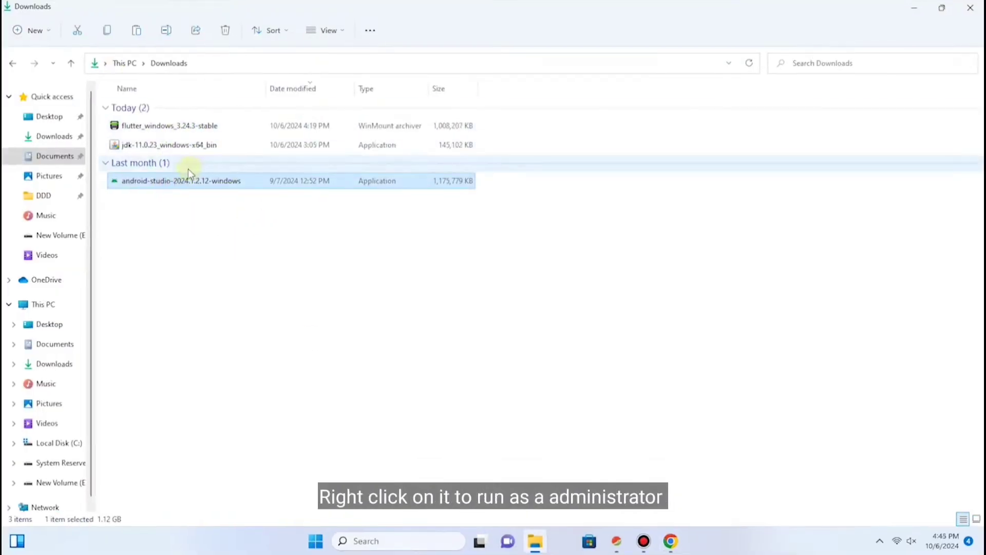
right_click(170, 181)
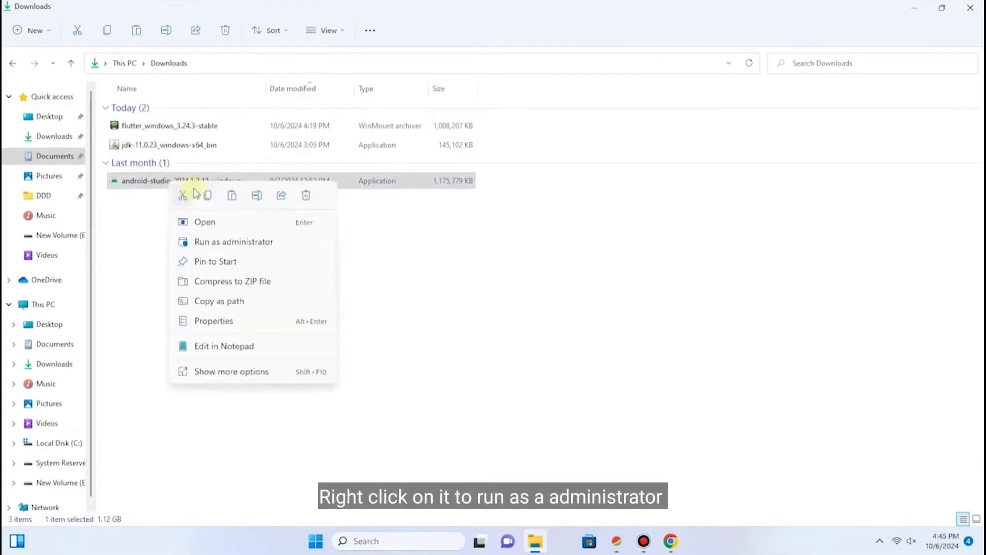
click(213, 244)
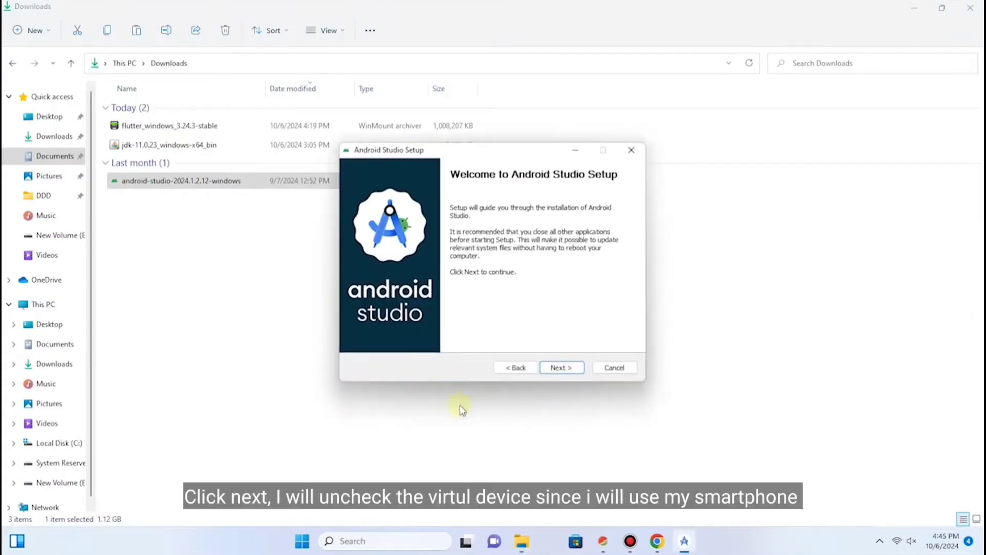
click(915, 10)
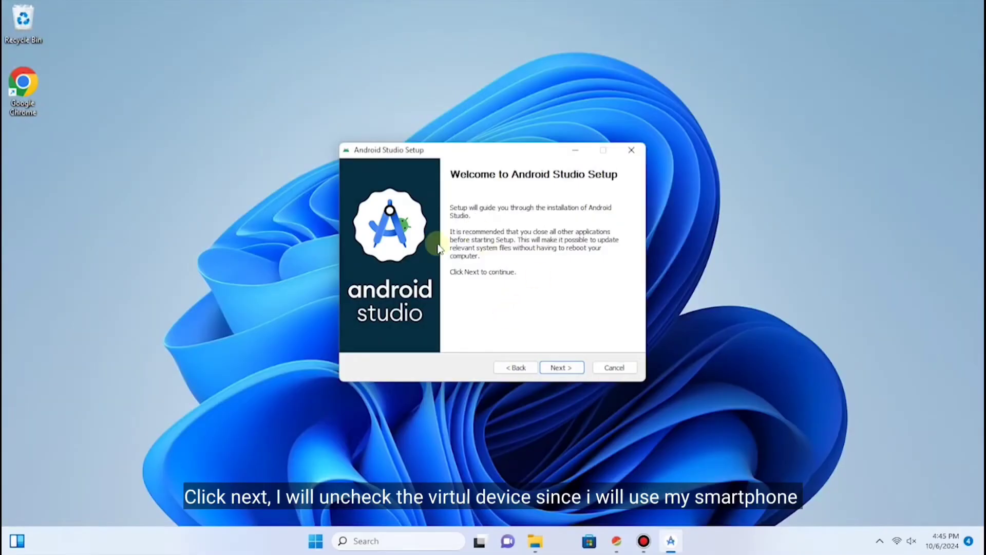
Install Android Studio without the Android Virtual Device component, keeping the default installation location and Start Menu folder.
click(561, 367)
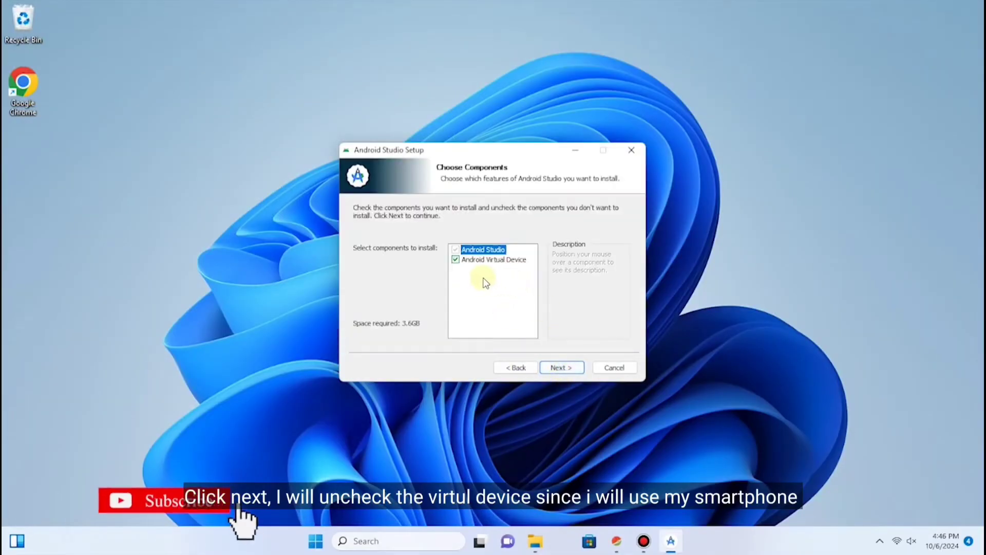
click(455, 260)
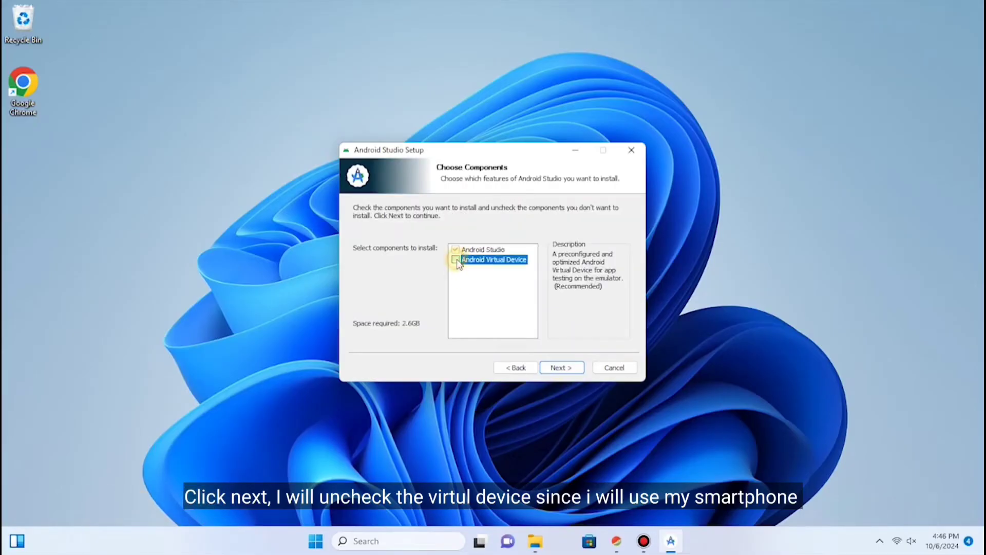
click(561, 369)
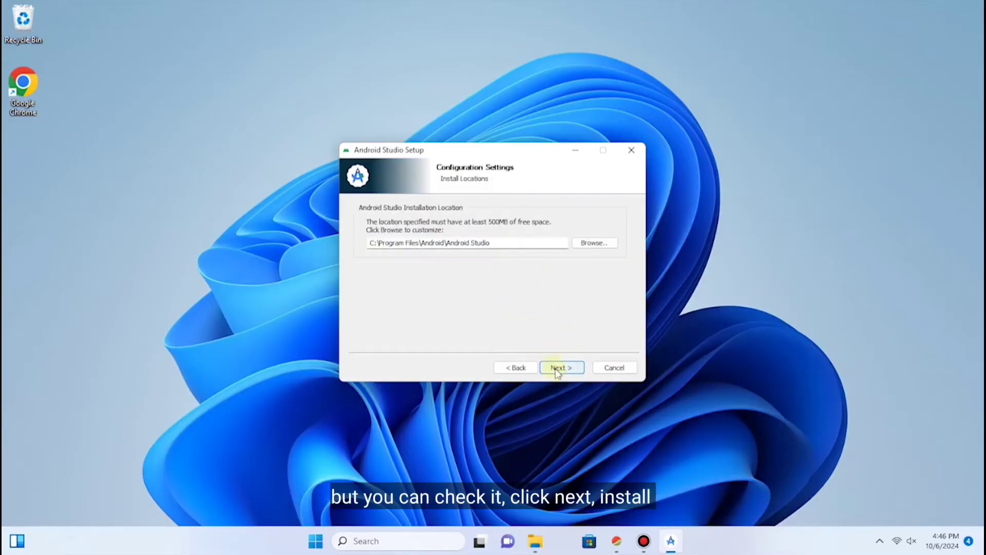
click(557, 368)
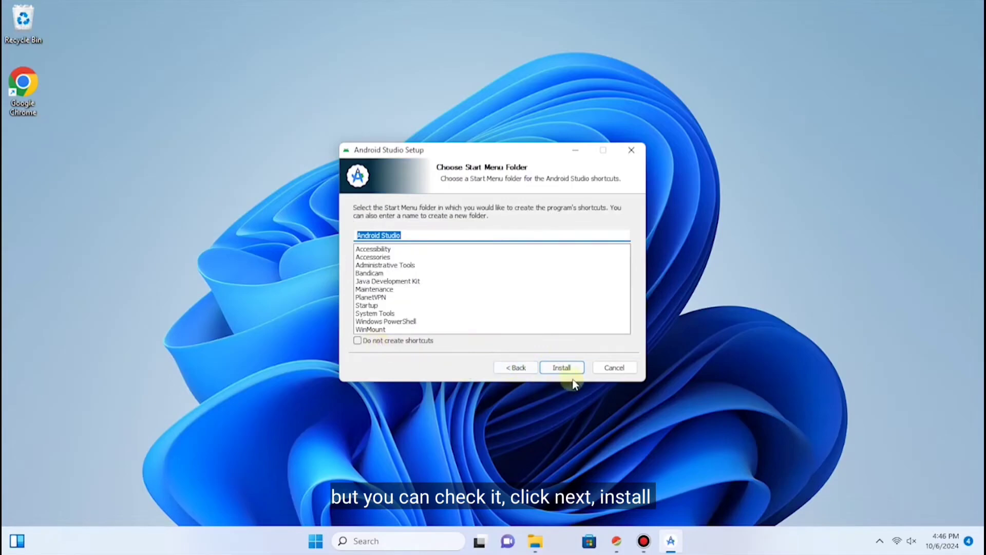
click(561, 369)
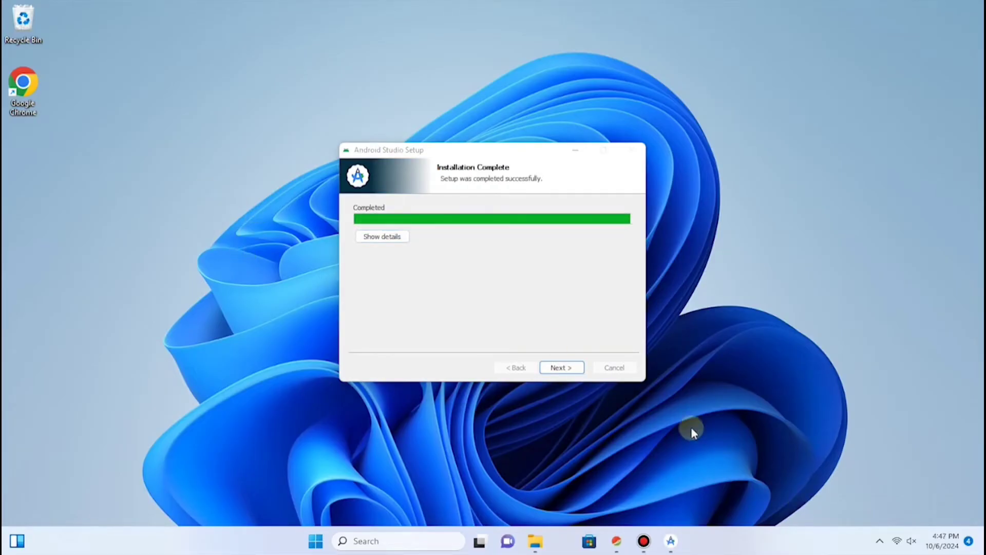
Finish the setup with Start Android Studio enabled and decline sending usage statistics to Google.
click(555, 369)
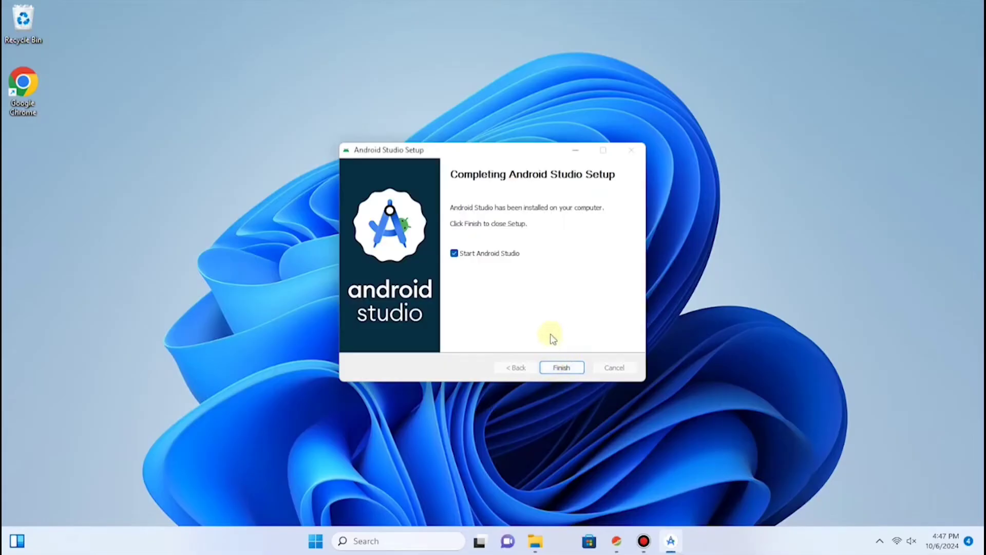
click(562, 368)
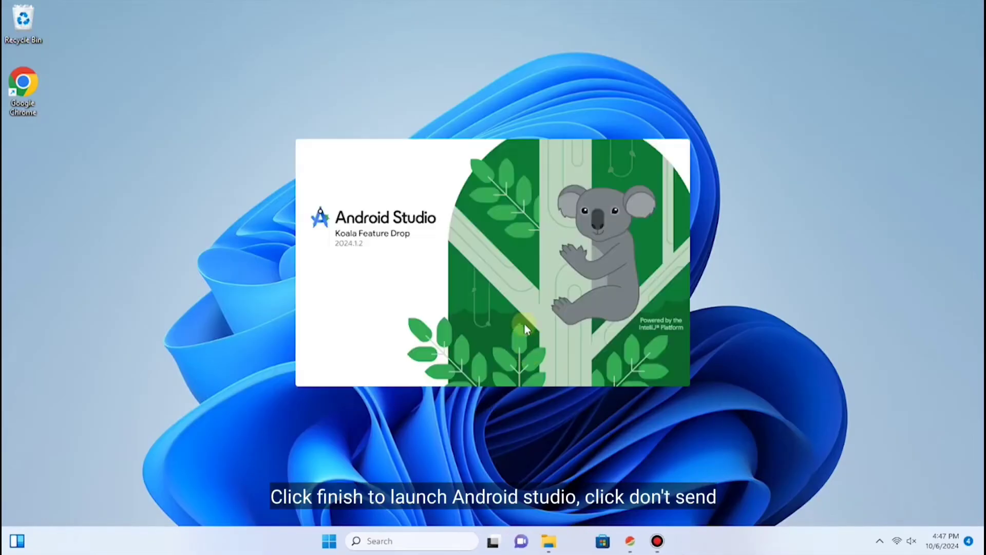
right_click(194, 214)
click(226, 295)
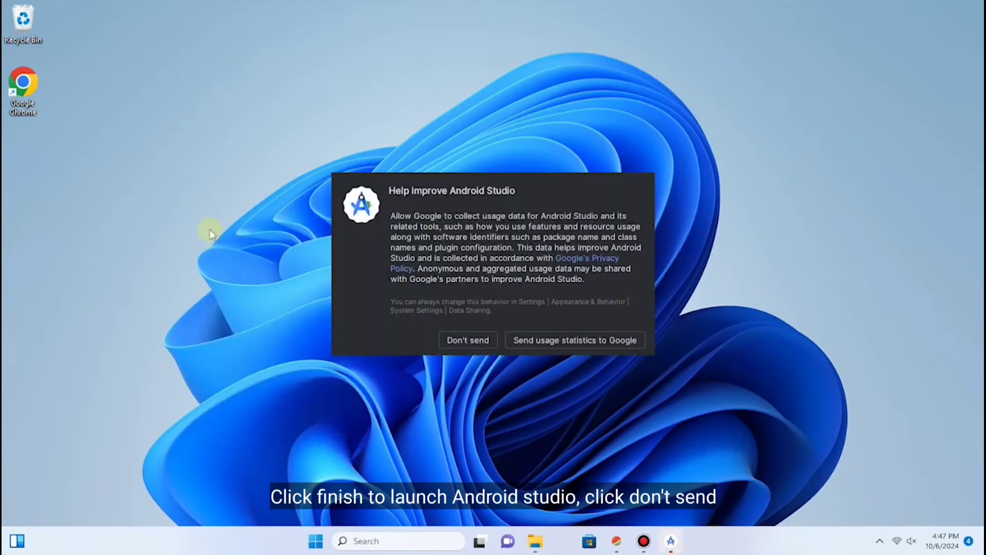
click(460, 338)
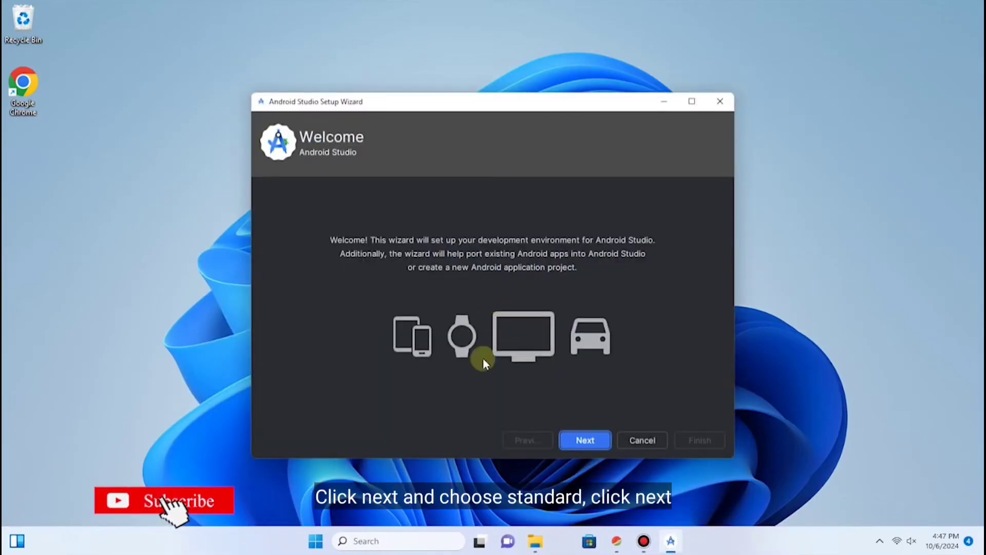
Proceed through the Android Studio Setup Wizard to the license agreement, keeping the Standard install type and default SDK components.
click(586, 442)
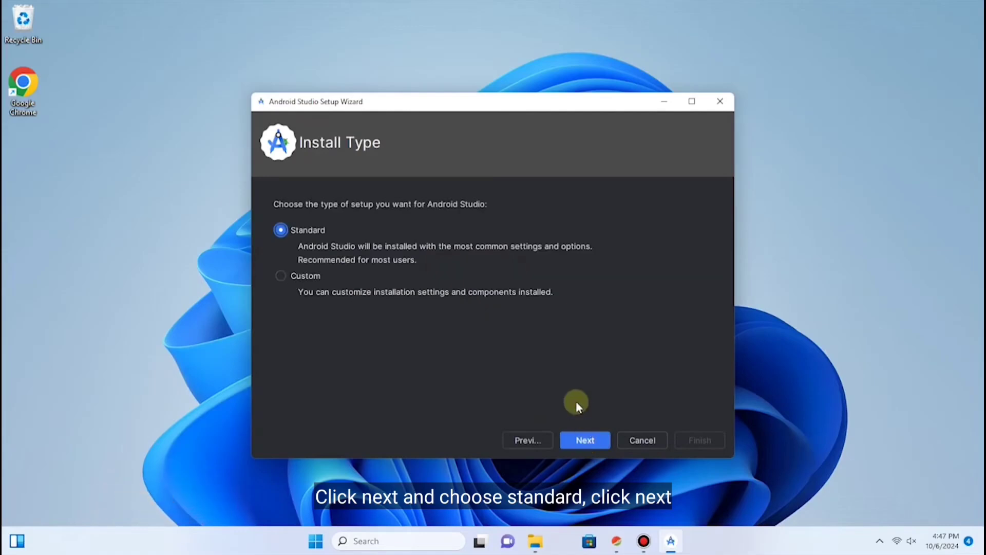
click(576, 443)
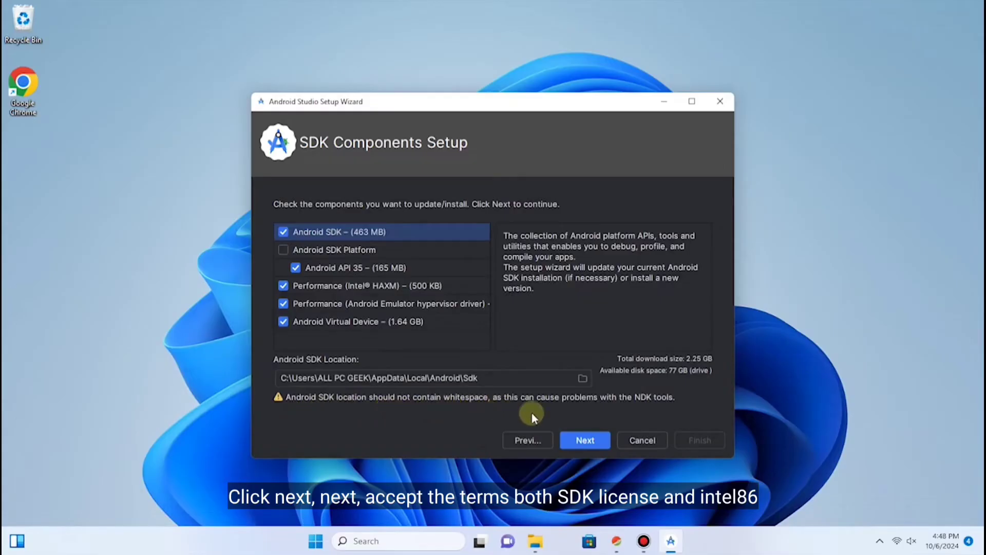
click(588, 442)
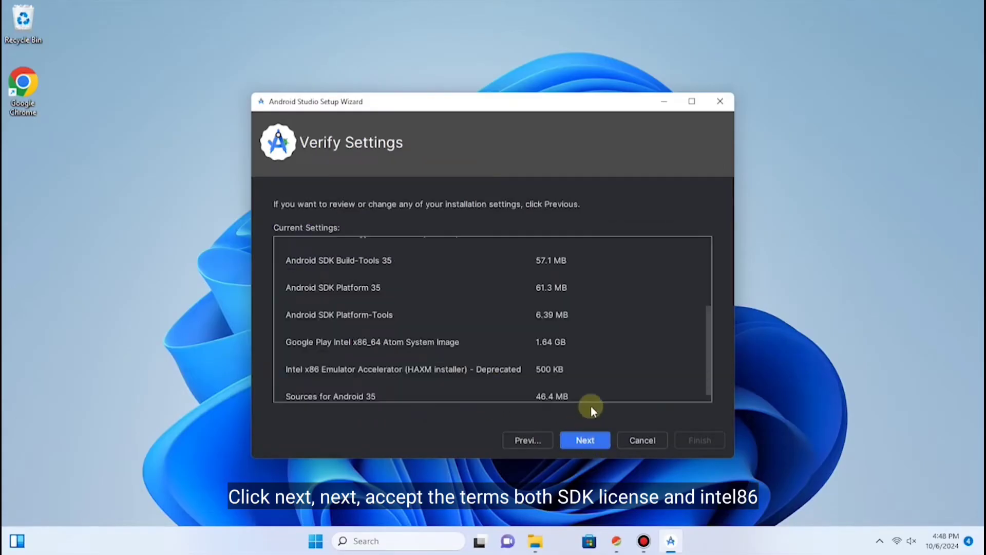
click(577, 441)
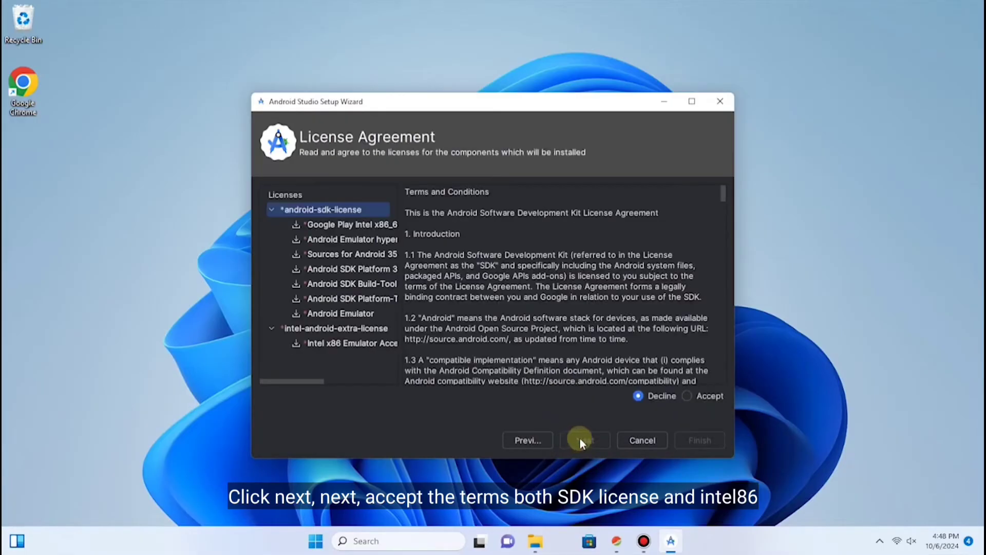
Accept both the android-sdk-license and the intel-android-extra-license and start downloading the SDK components.
click(688, 396)
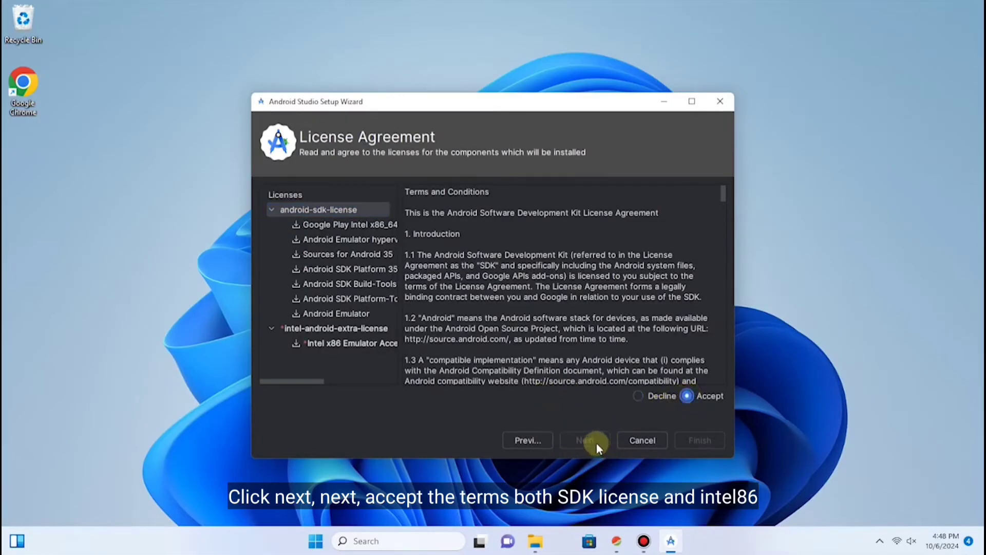
click(337, 343)
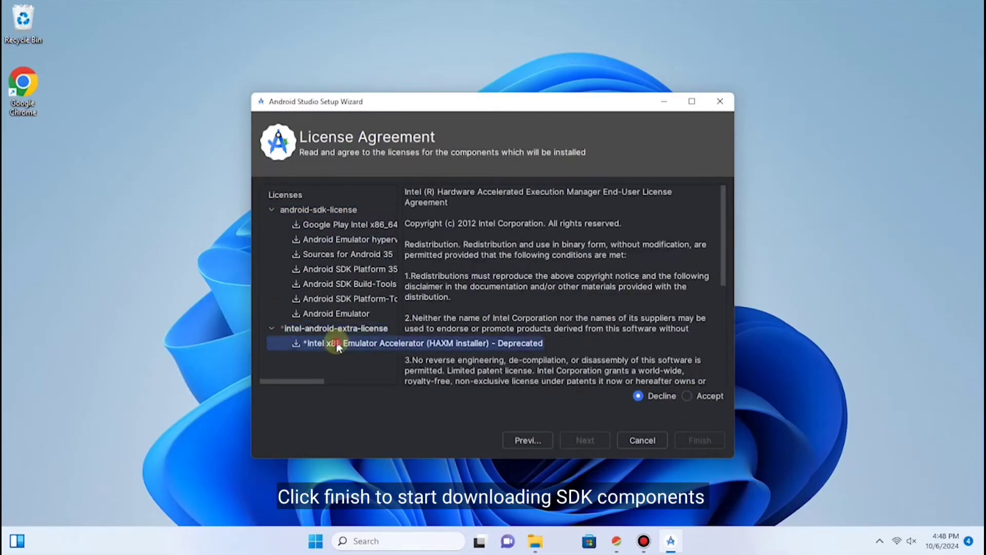
click(687, 397)
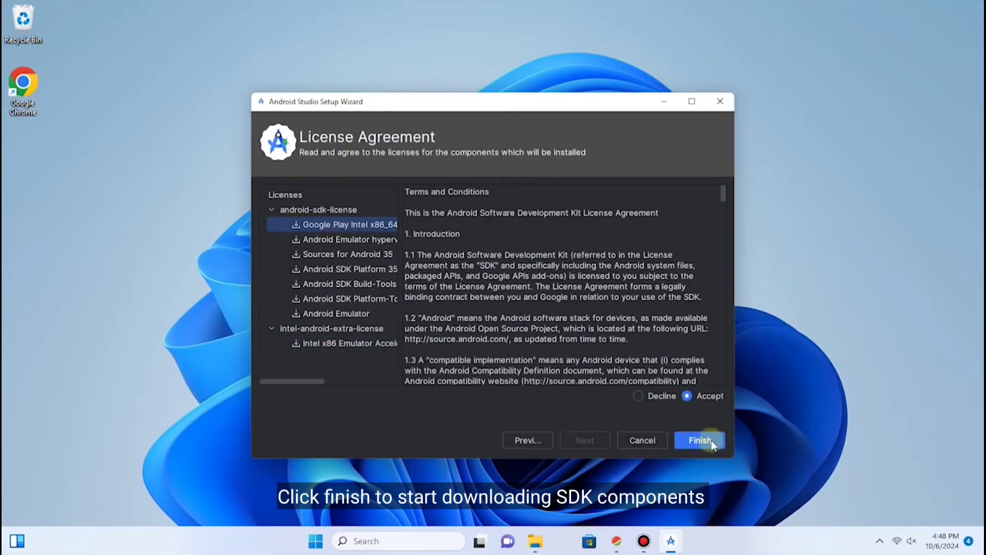
click(699, 440)
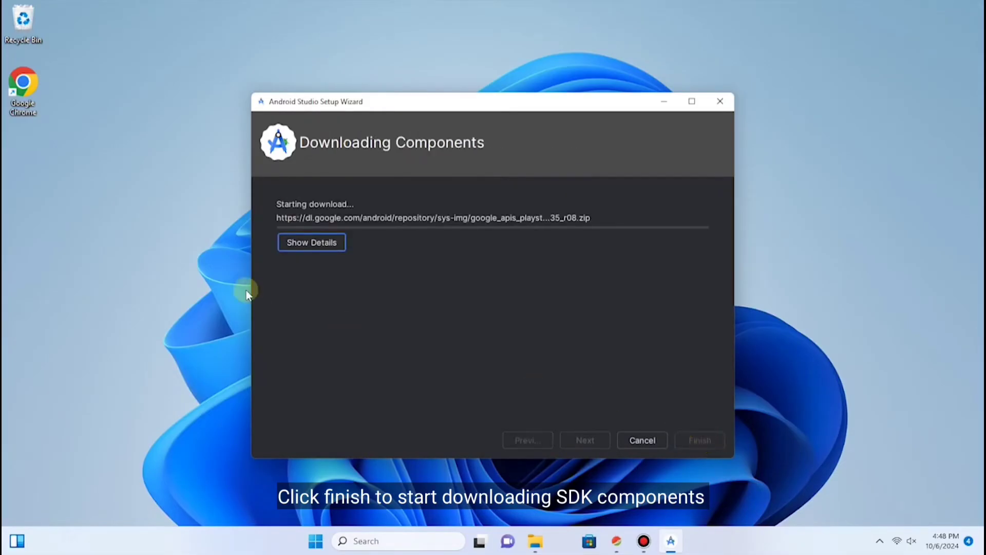
right_click(88, 222)
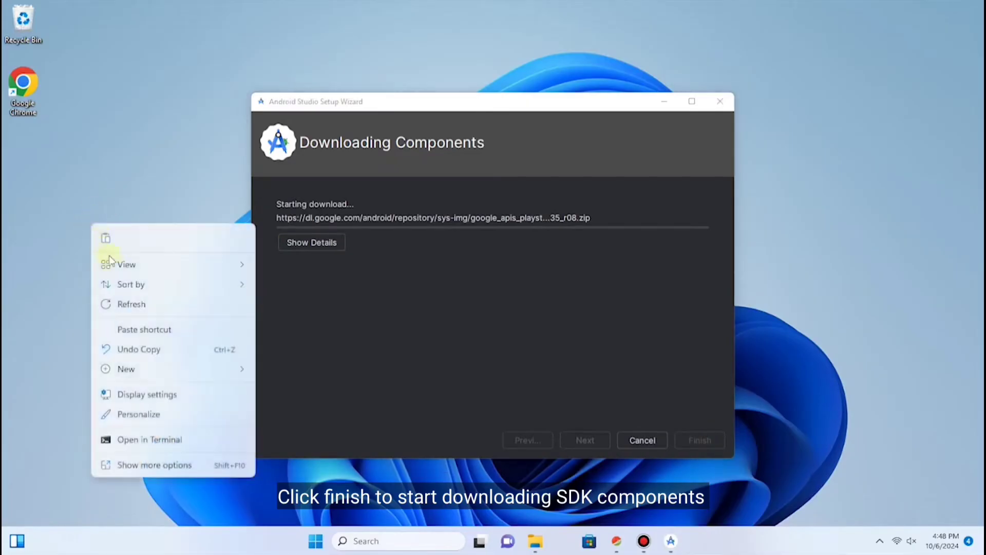
click(128, 304)
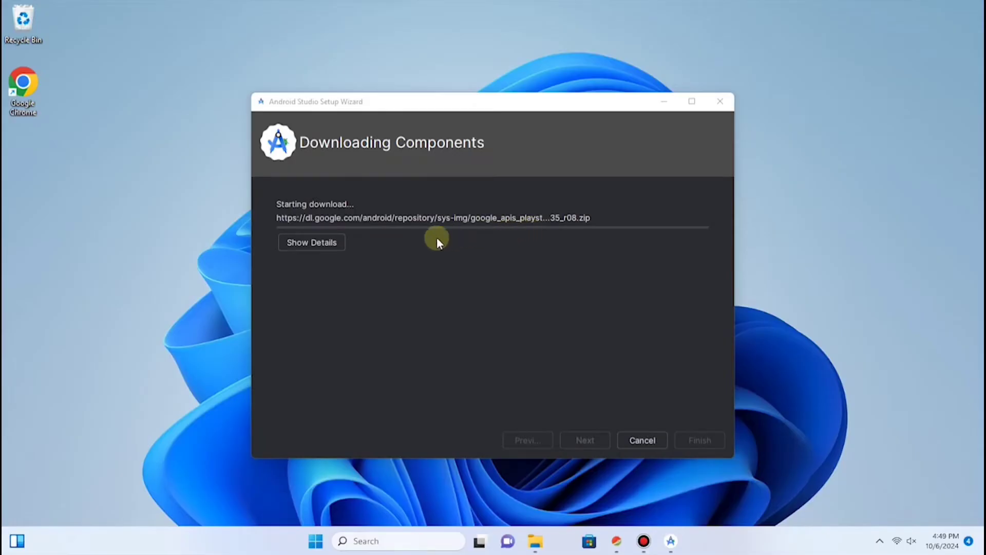
click(318, 244)
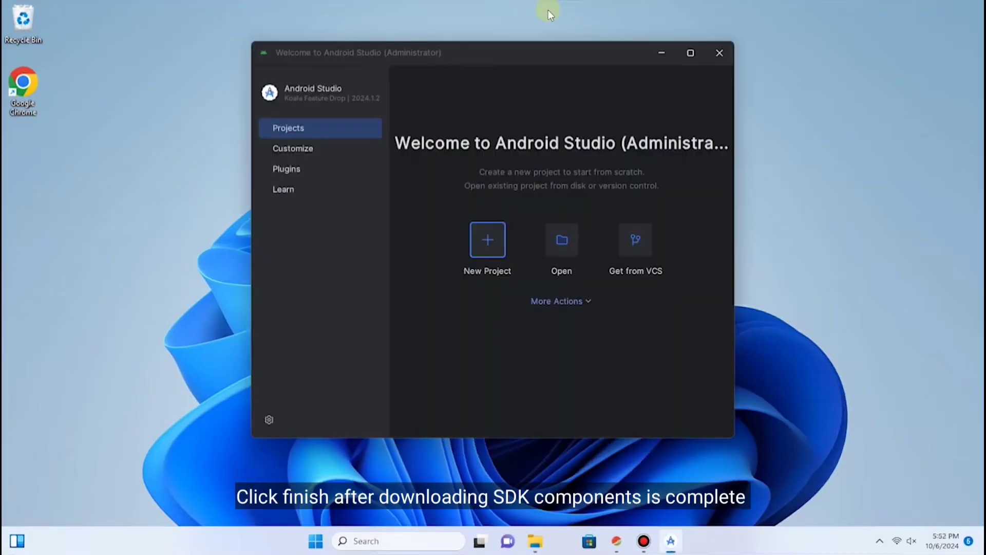
right_click(574, 24)
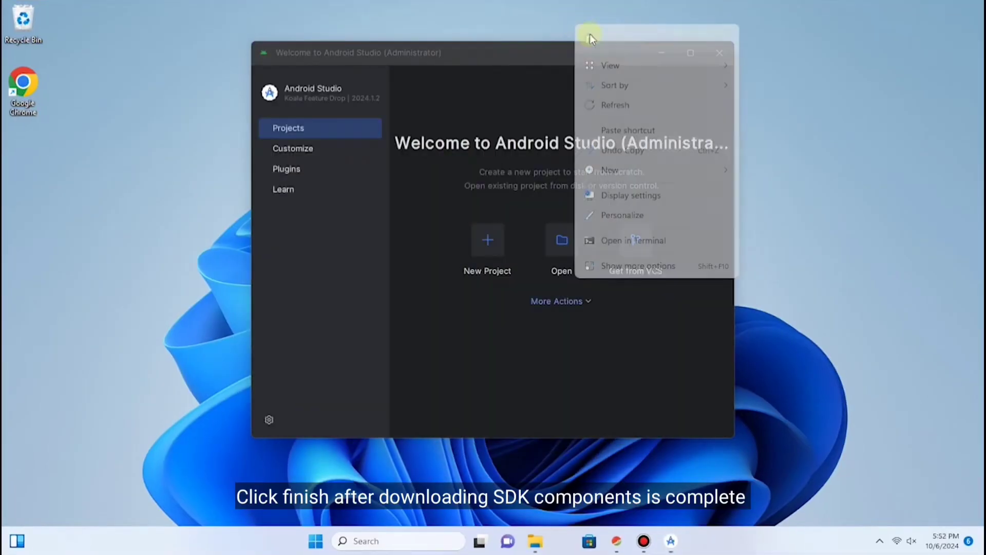
click(620, 106)
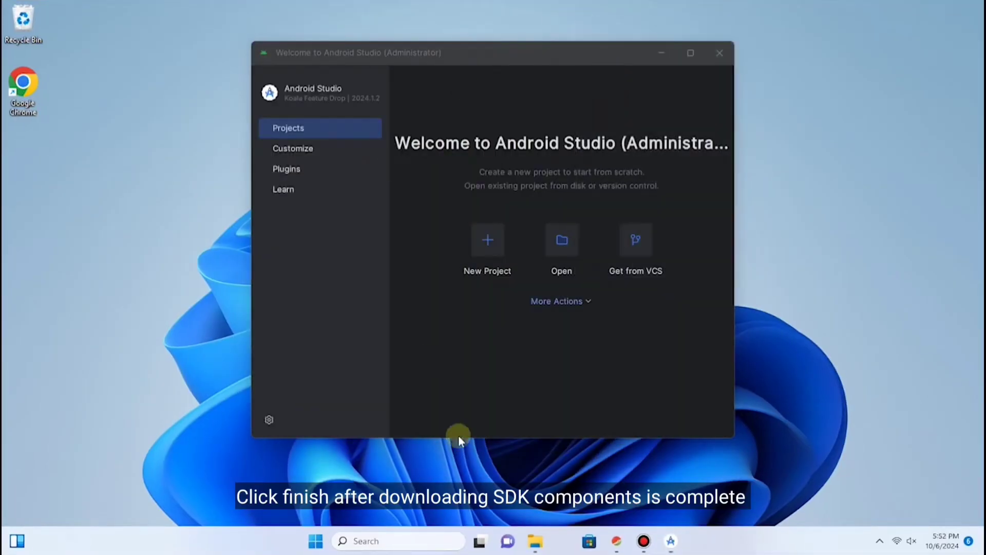
Check the Flutter installation by running flutter doctor in a maximized Command Prompt, and close it.
click(365, 541)
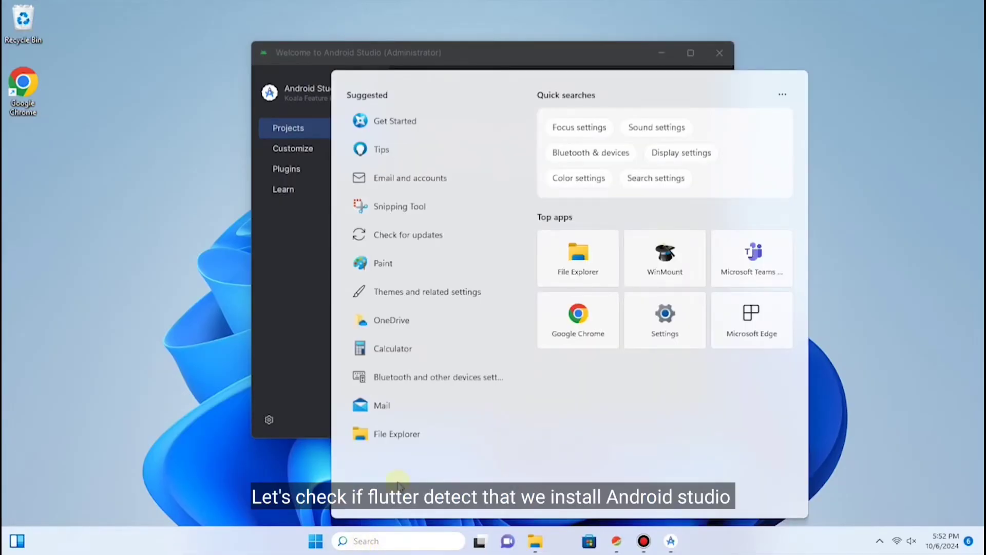
text(cmd)
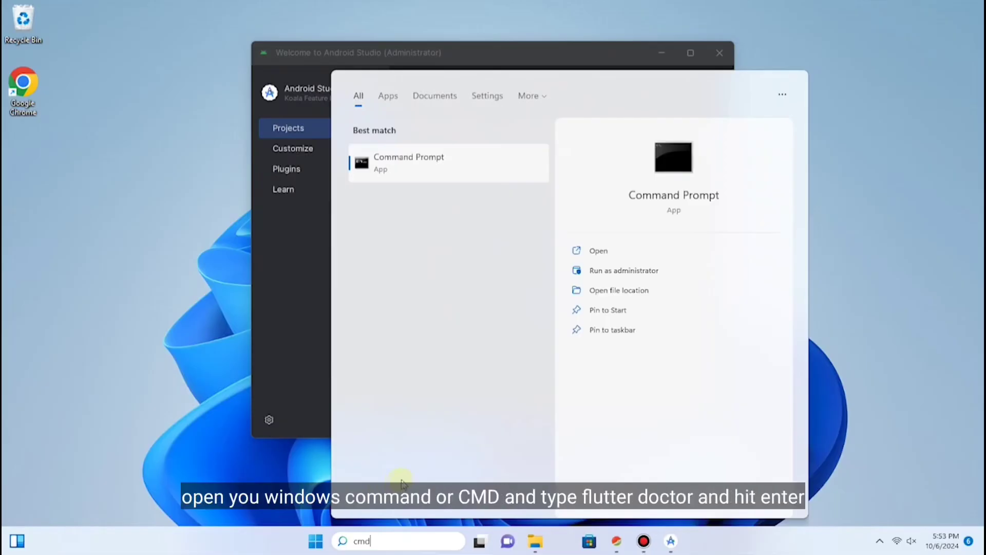
click(429, 164)
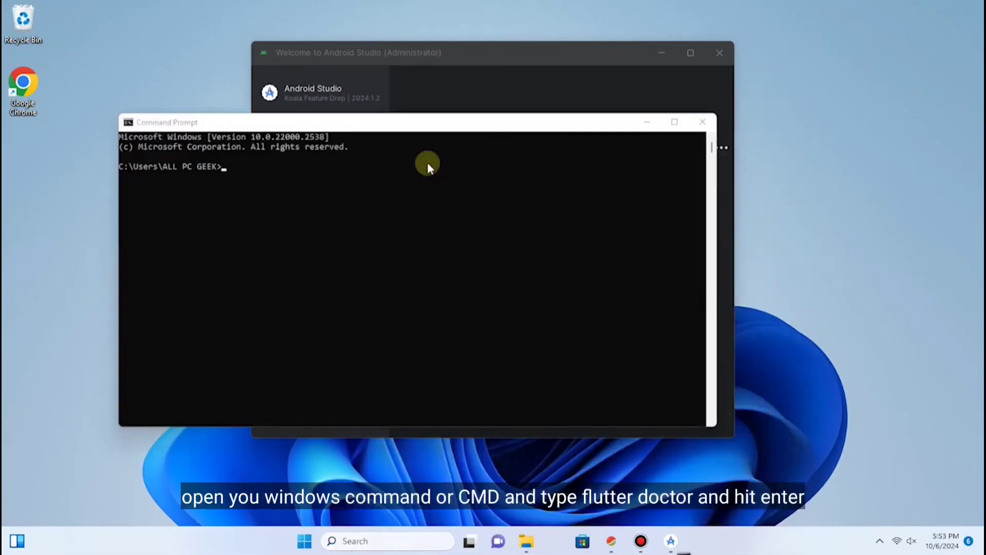
click(677, 123)
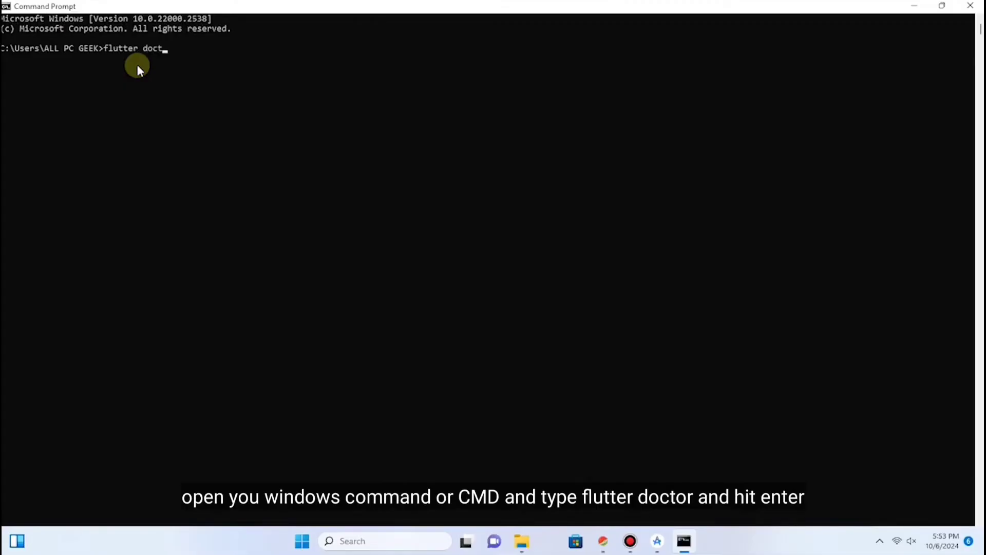
text(or)
key(Return)
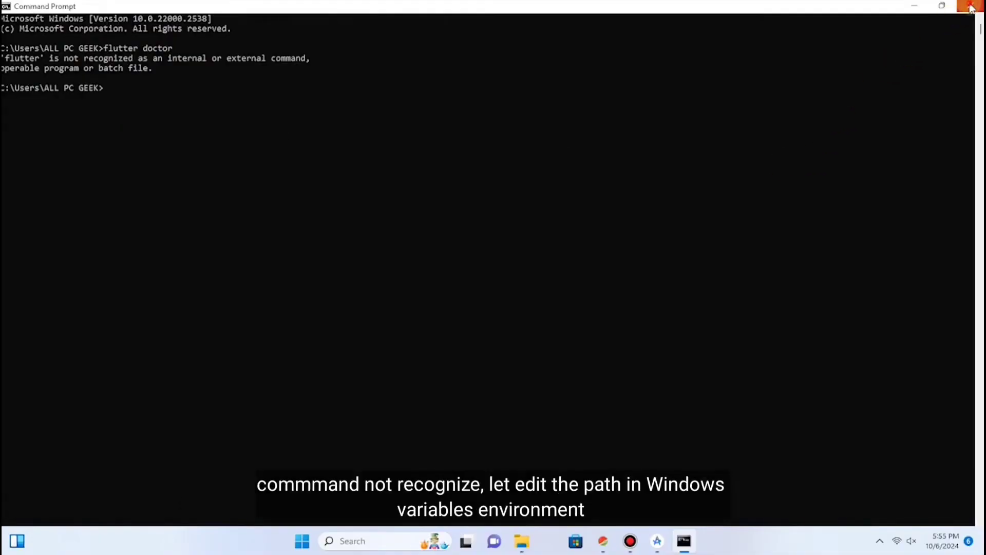
click(971, 7)
Minimize Android Studio and copy the full path of the folder C:\flutter\src\flutter\bin in File Explorer.
click(661, 54)
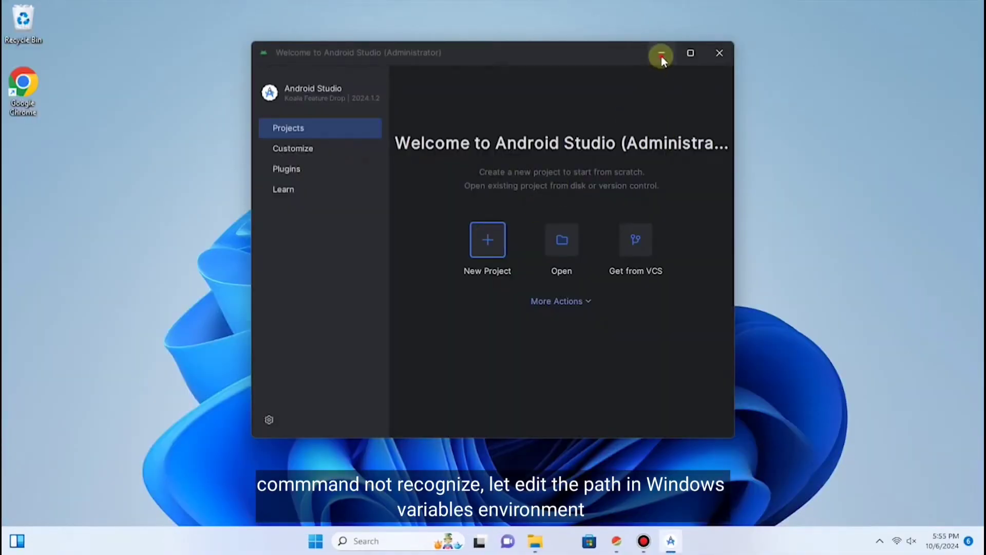
click(534, 543)
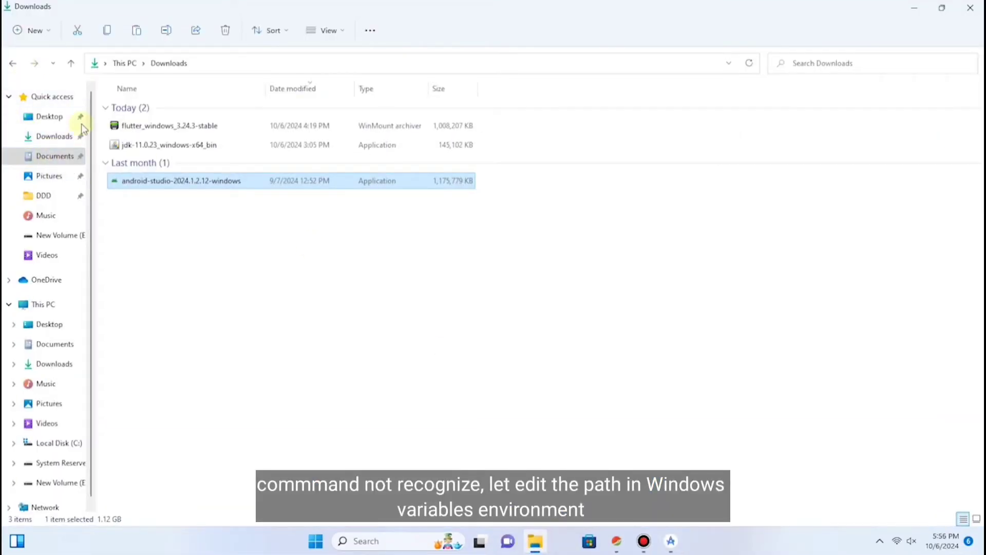
click(47, 306)
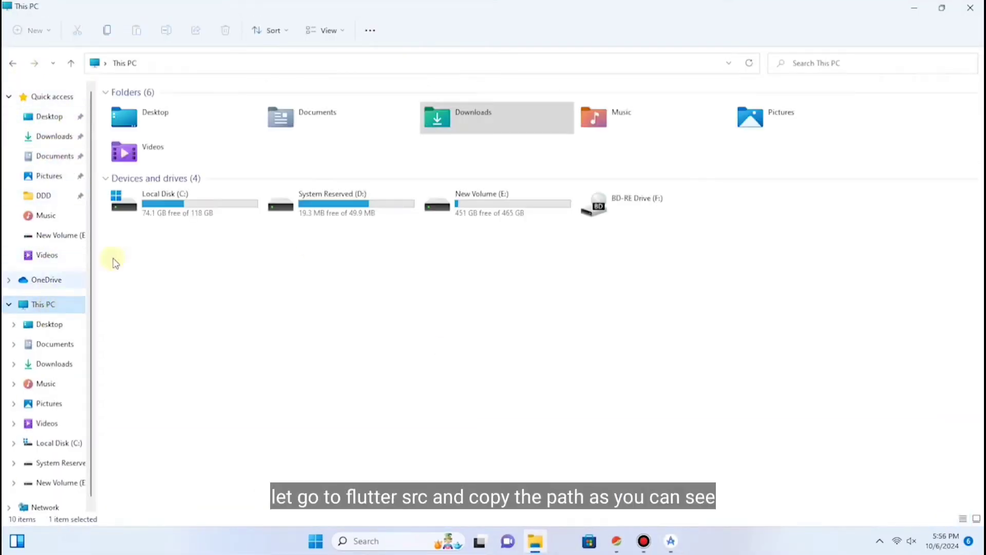
double_click(188, 199)
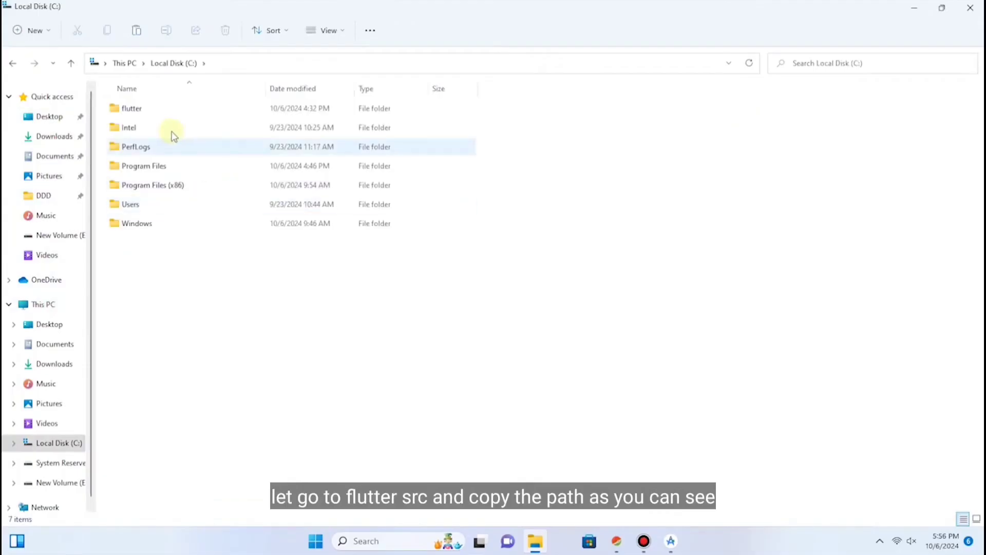
double_click(156, 113)
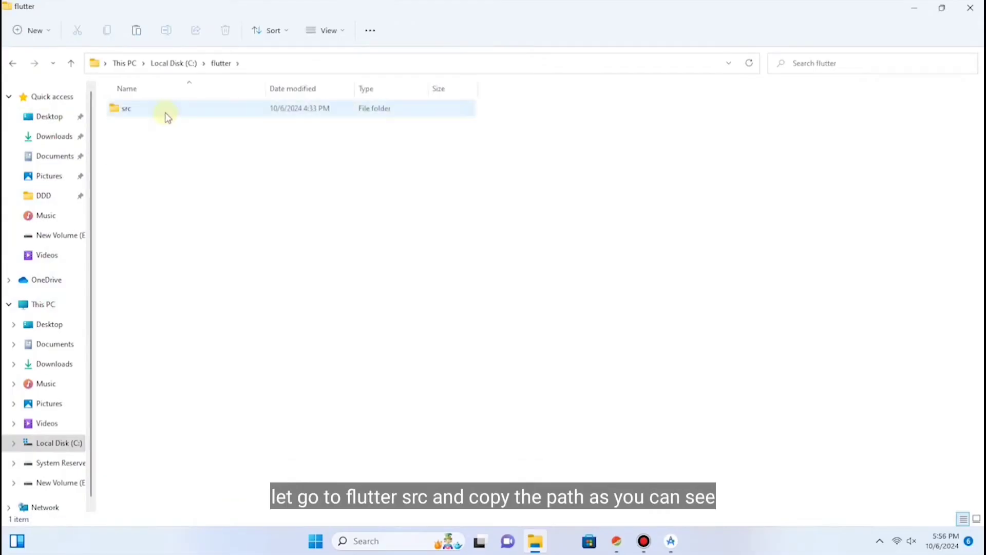
double_click(165, 112)
double_click(157, 110)
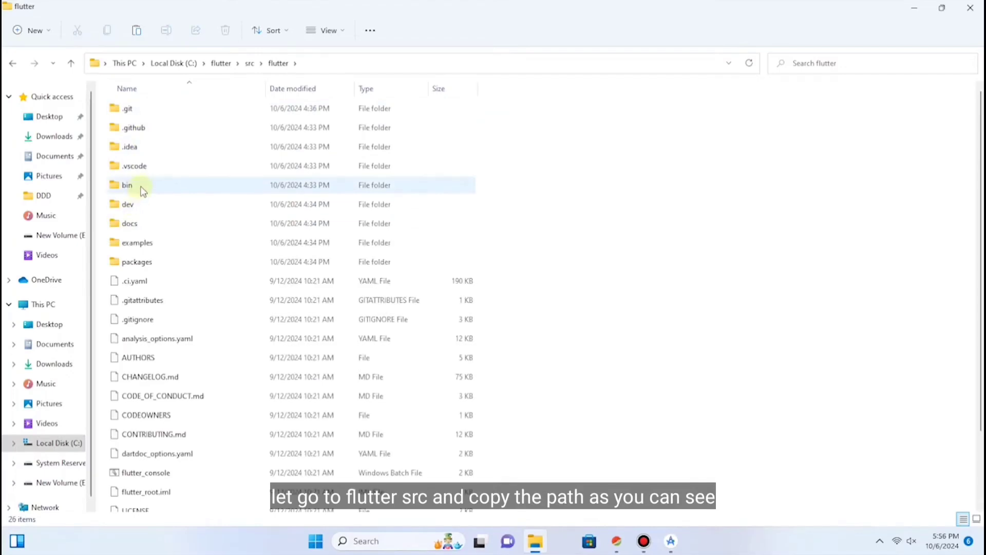
double_click(141, 188)
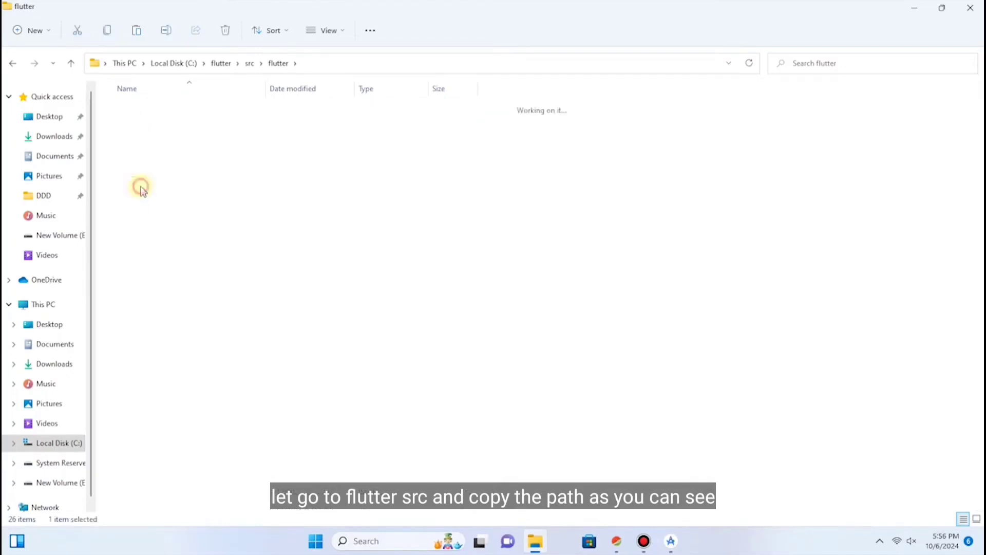
click(376, 66)
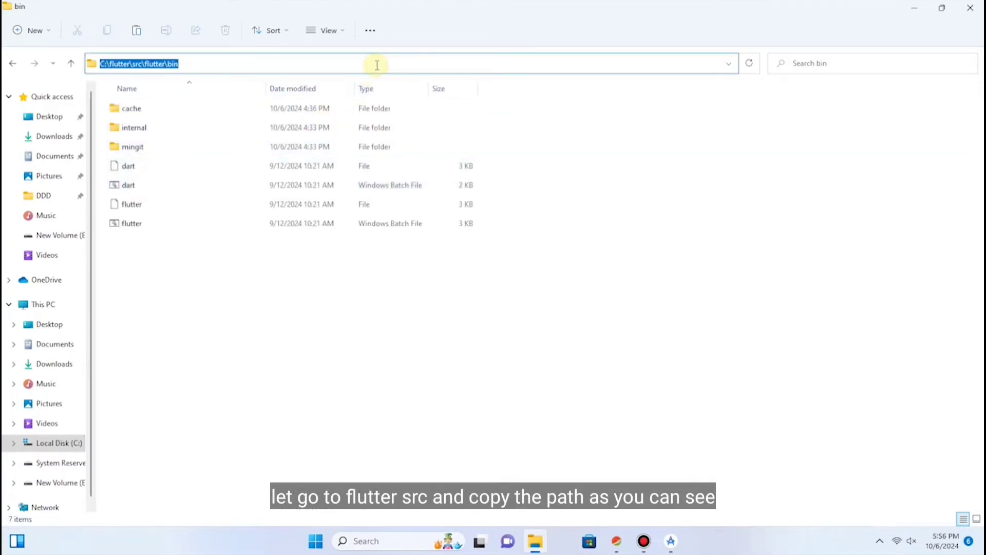
right_click(154, 67)
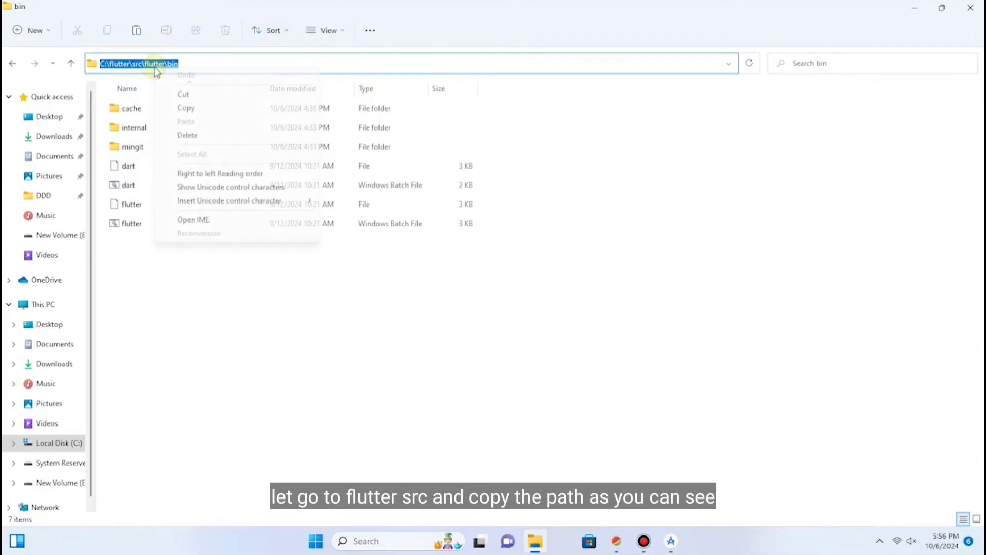
click(187, 108)
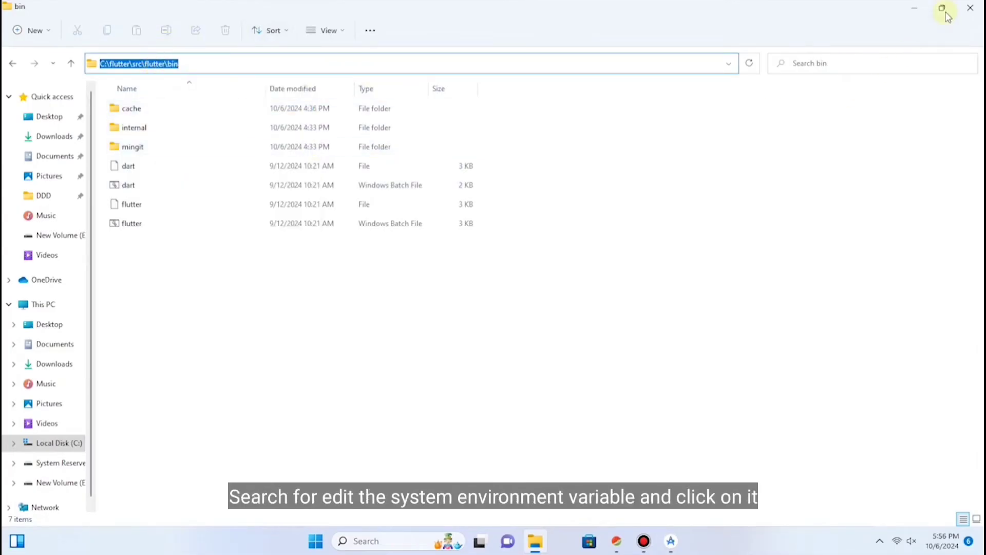
Find "Edit the system environment variables" through Windows search and open the Environment Variables dialog from System Properties.
click(315, 541)
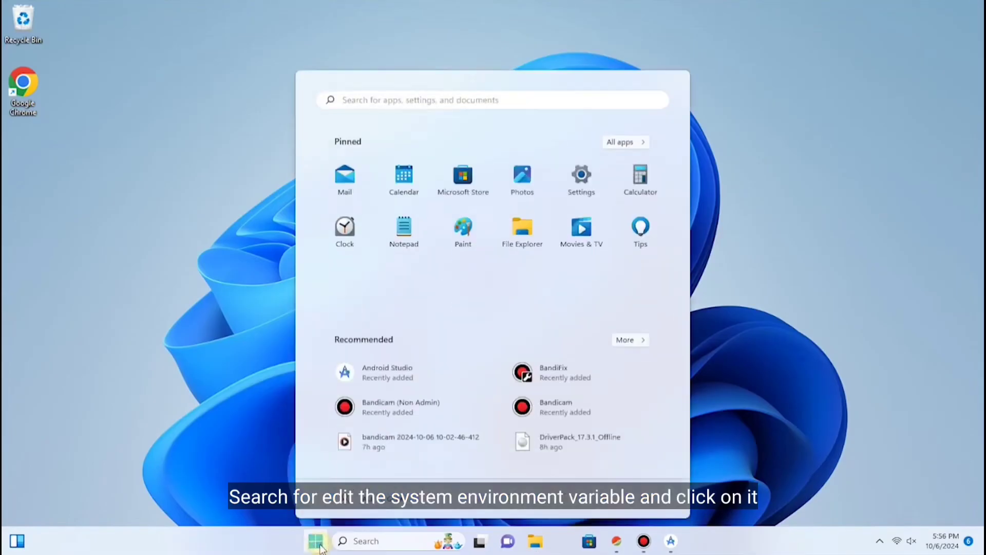
text(edit)
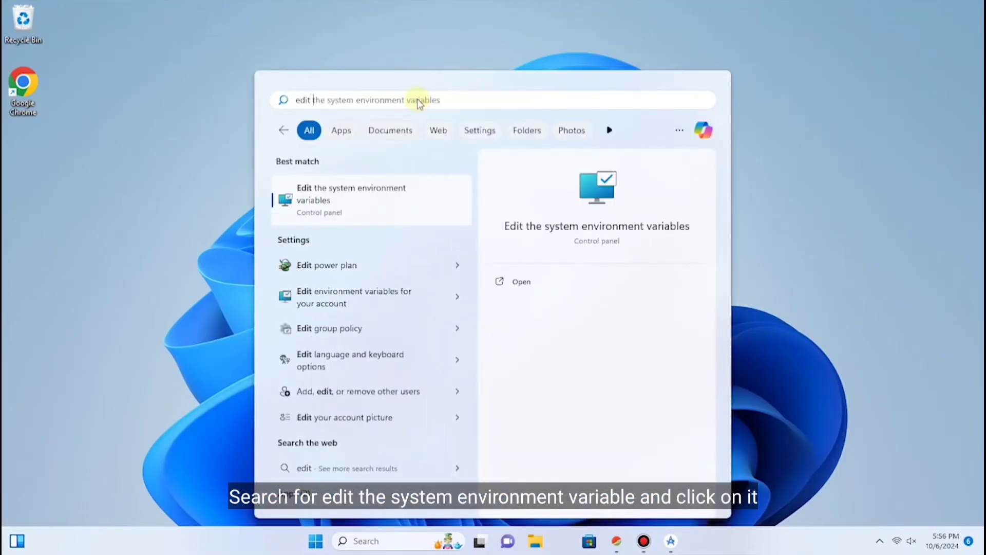
text( th)
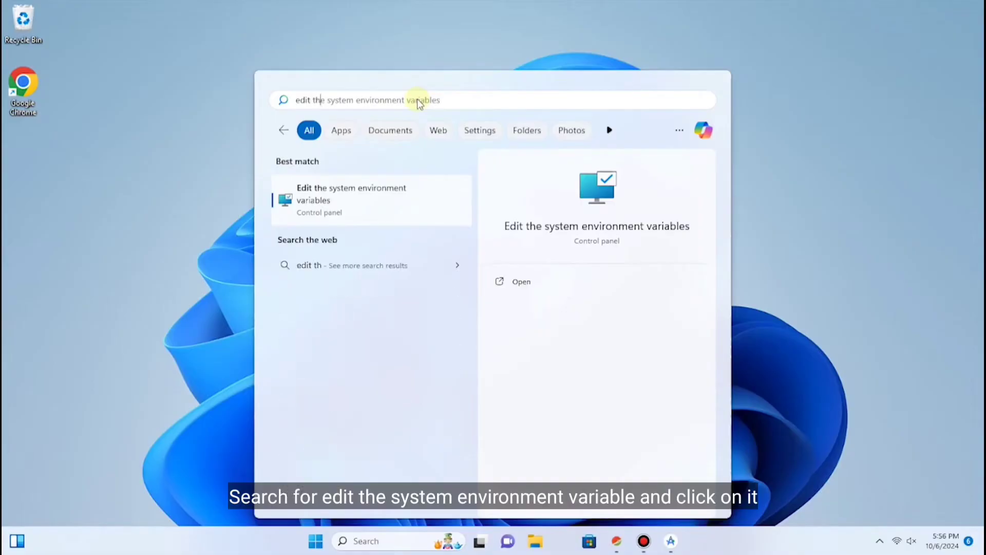
text(e system environment)
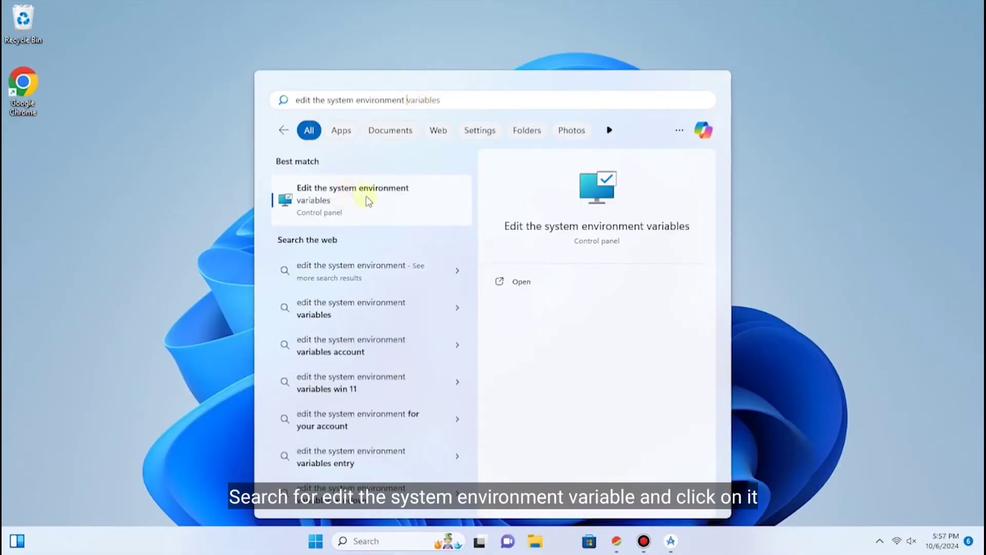
click(363, 195)
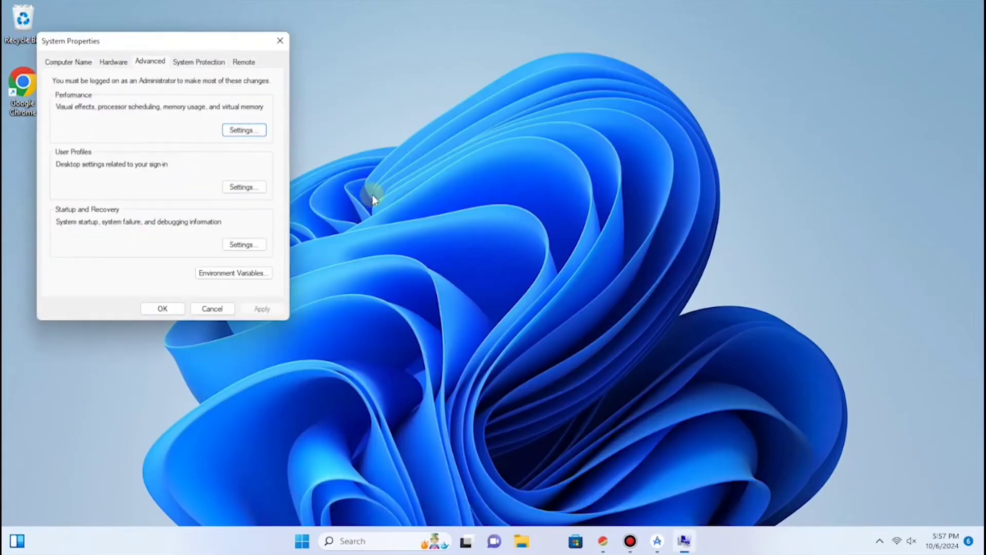
drag(195, 43, 448, 55)
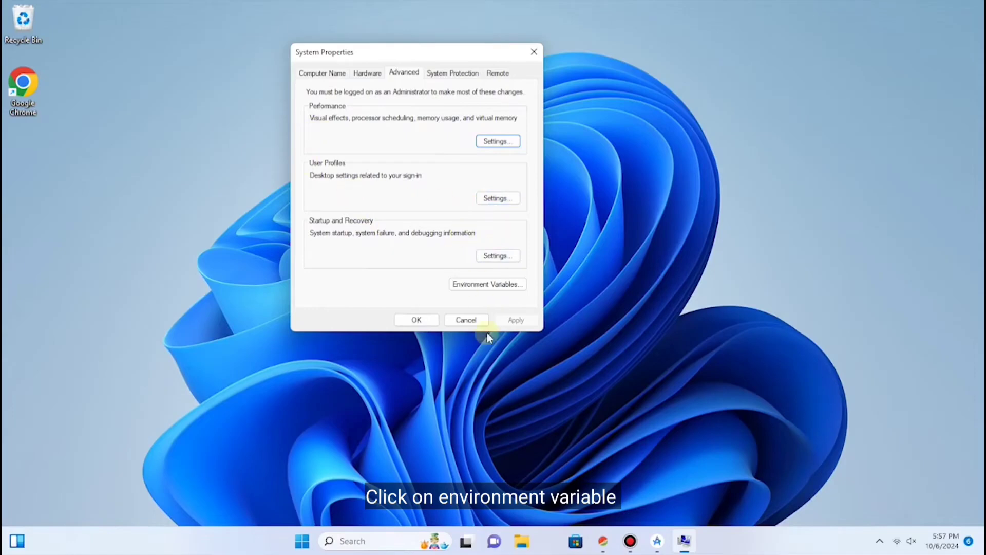
click(469, 284)
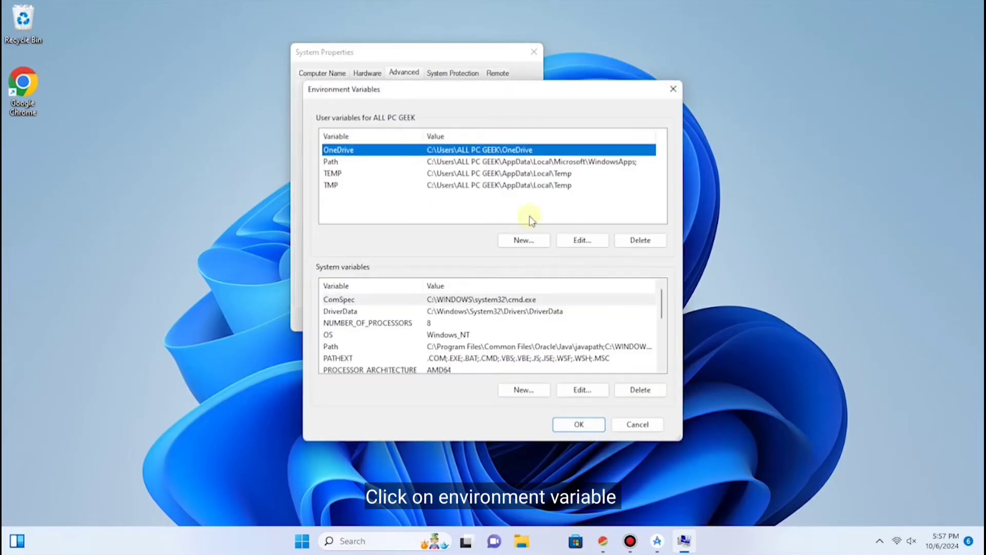
Add C:\flutter\src\flutter\bin as a new entry of the user variable Path and confirm all open system dialogs.
click(363, 164)
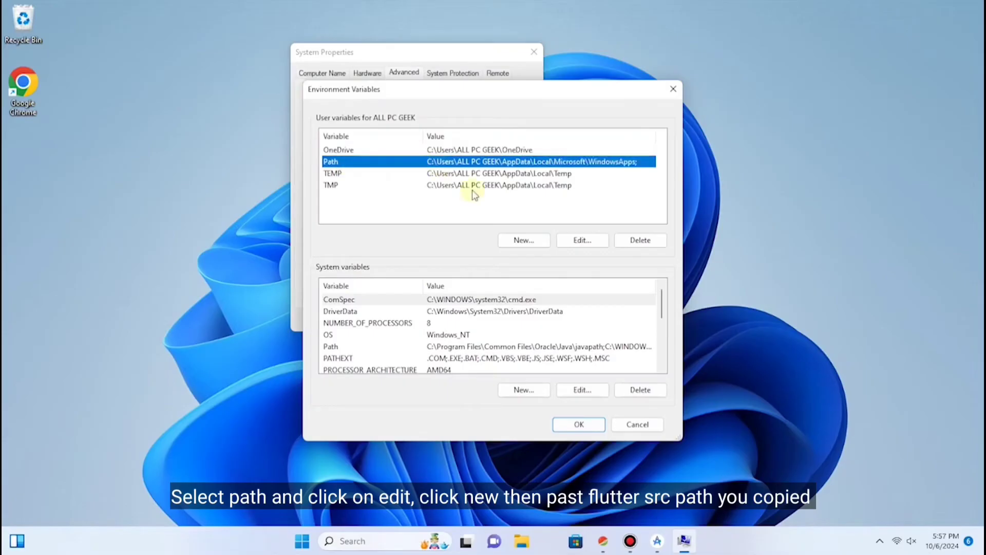
click(582, 240)
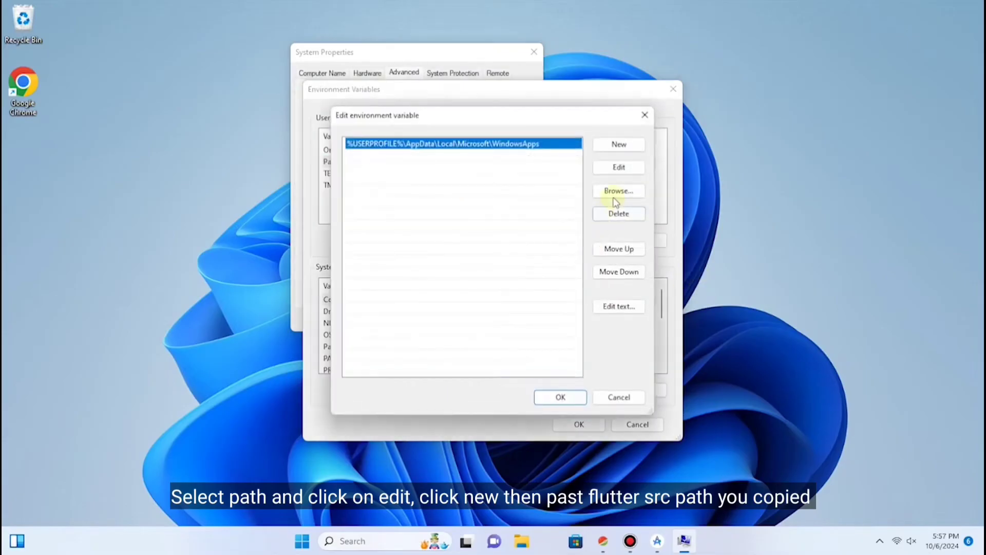
click(618, 145)
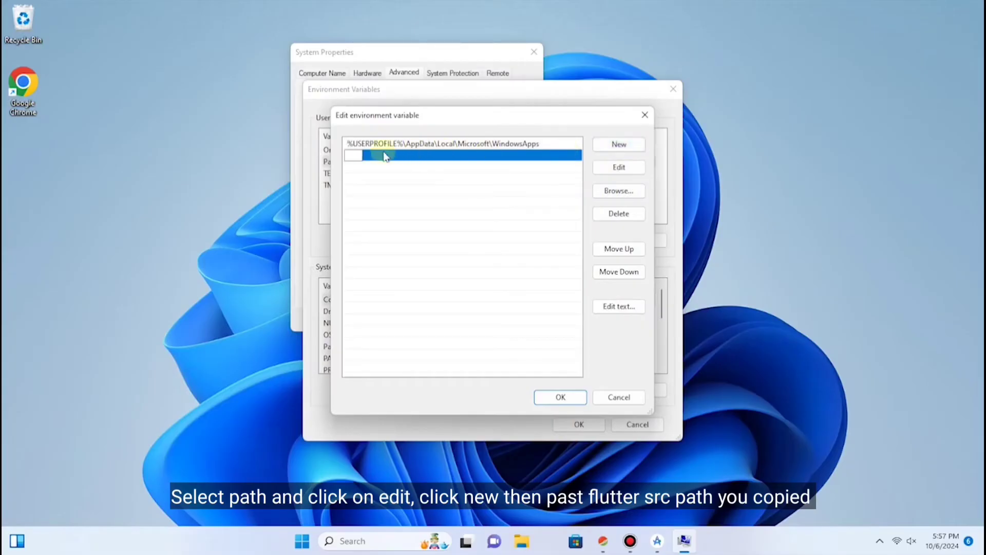
right_click(352, 157)
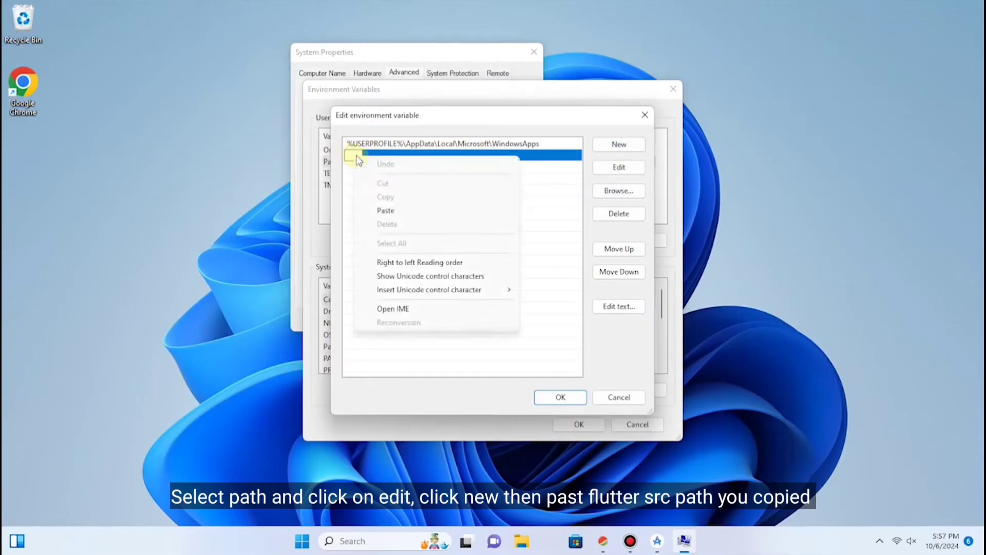
click(393, 210)
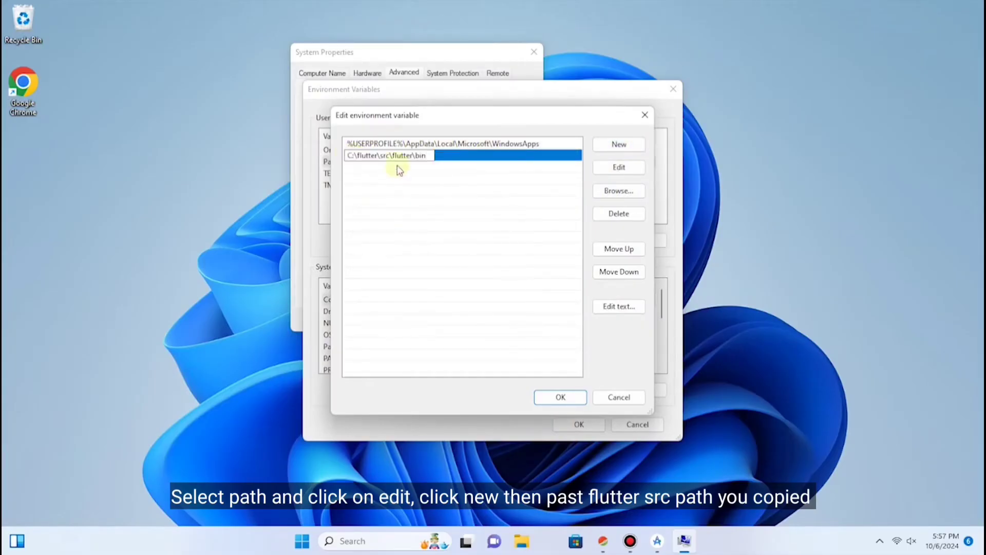
click(561, 399)
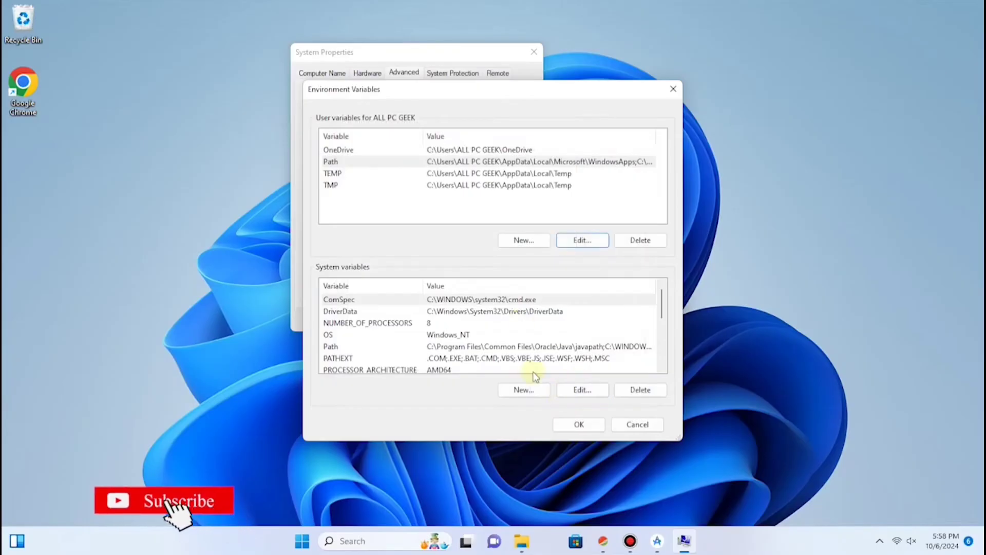
click(578, 424)
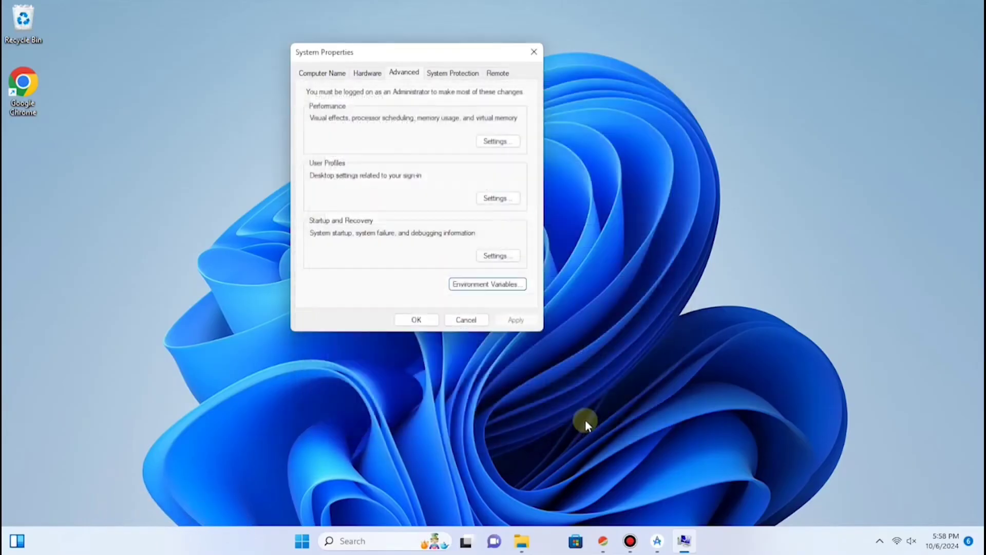
click(415, 320)
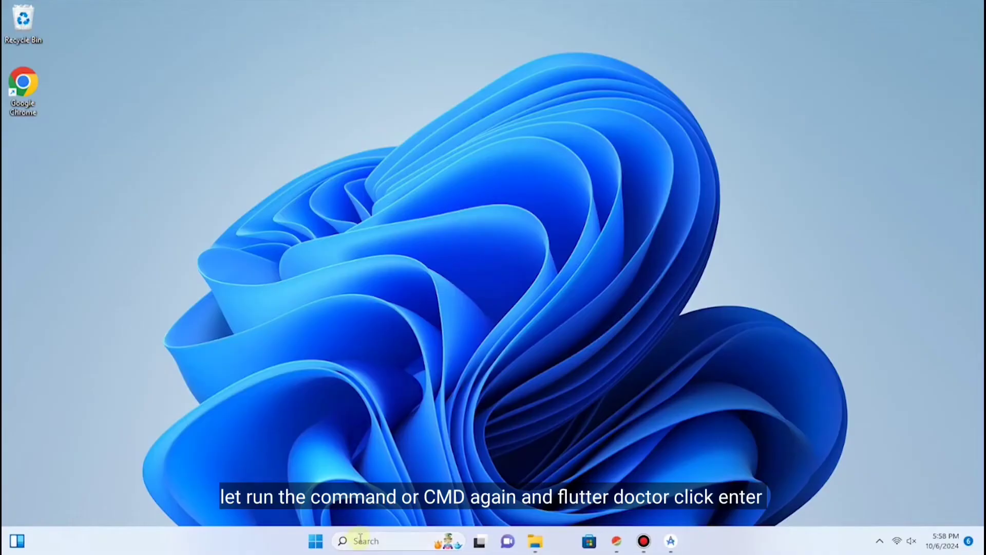
Run flutter doctor in a new Command Prompt and allow adb access through Windows Defender Firewall.
click(317, 543)
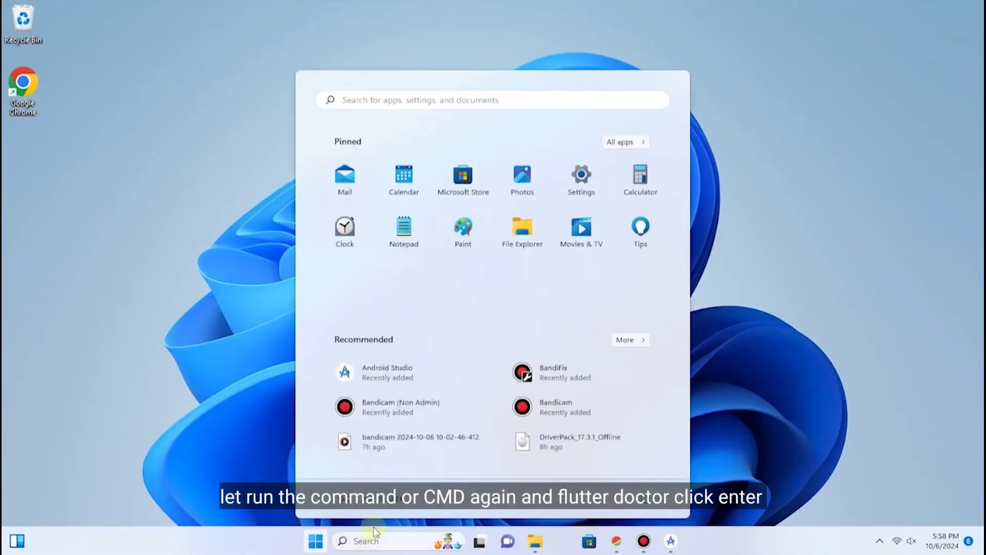
text(cmd)
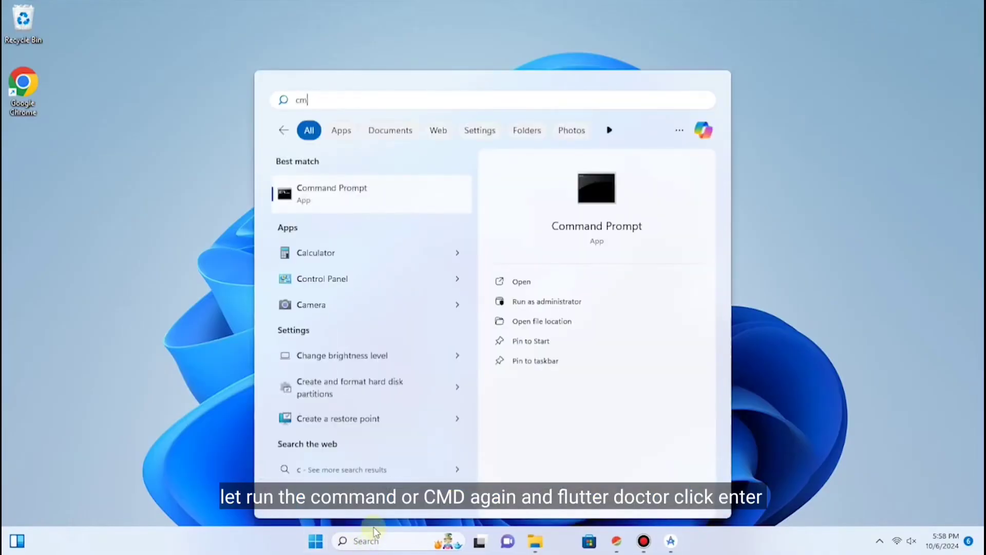
click(363, 194)
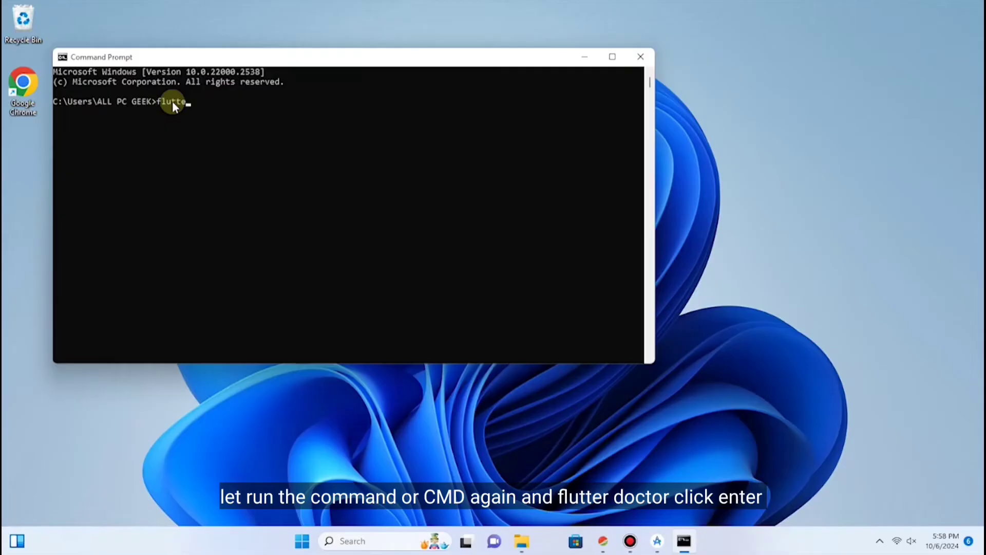
text(flutter doctor)
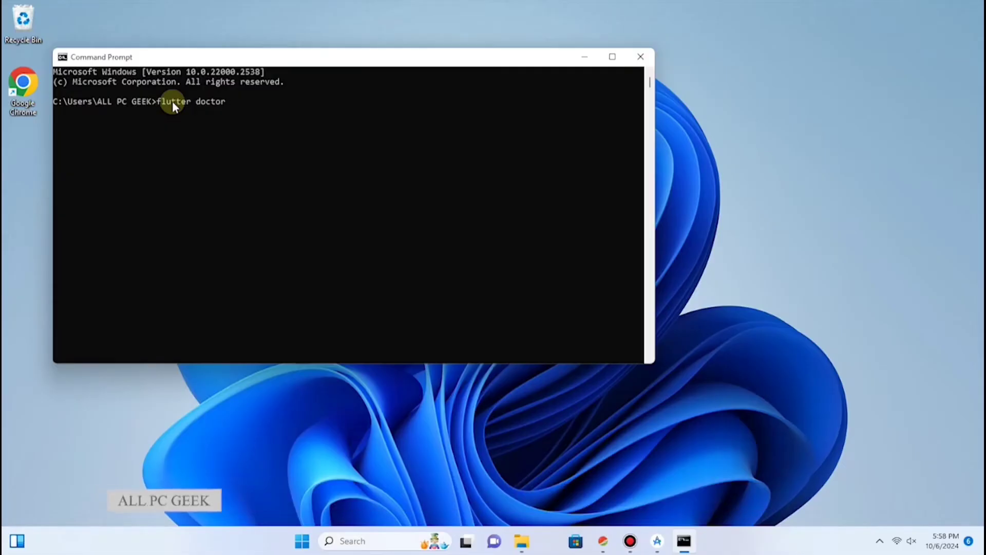
key(Return)
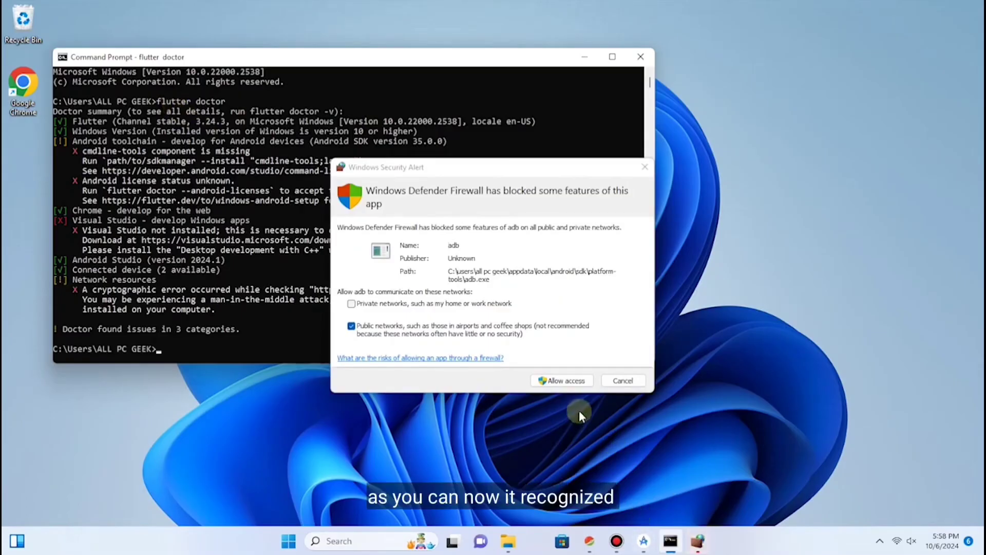
click(574, 382)
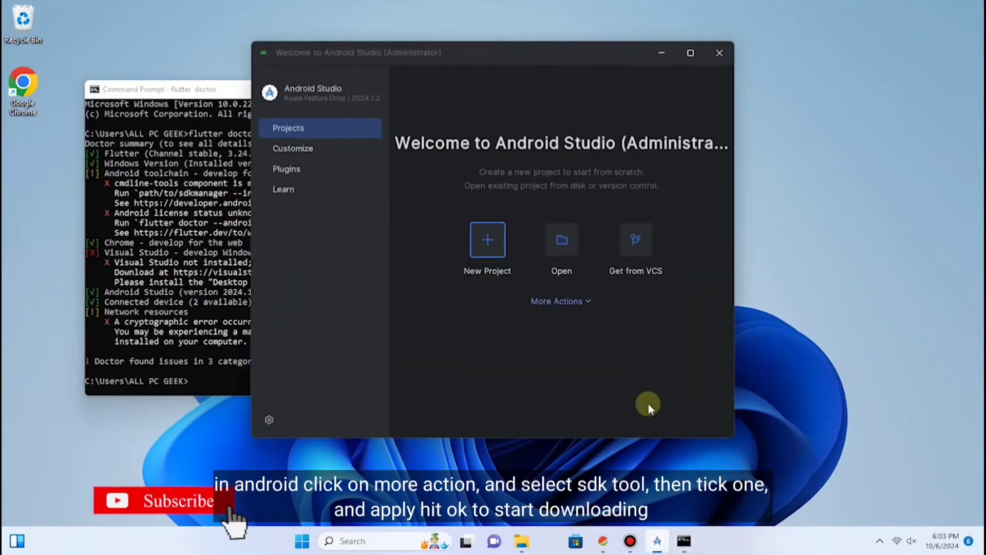
Install Android SDK Command-line Tools (latest) through Android Studio's SDK Manager, finish the installer and close the settings.
click(580, 302)
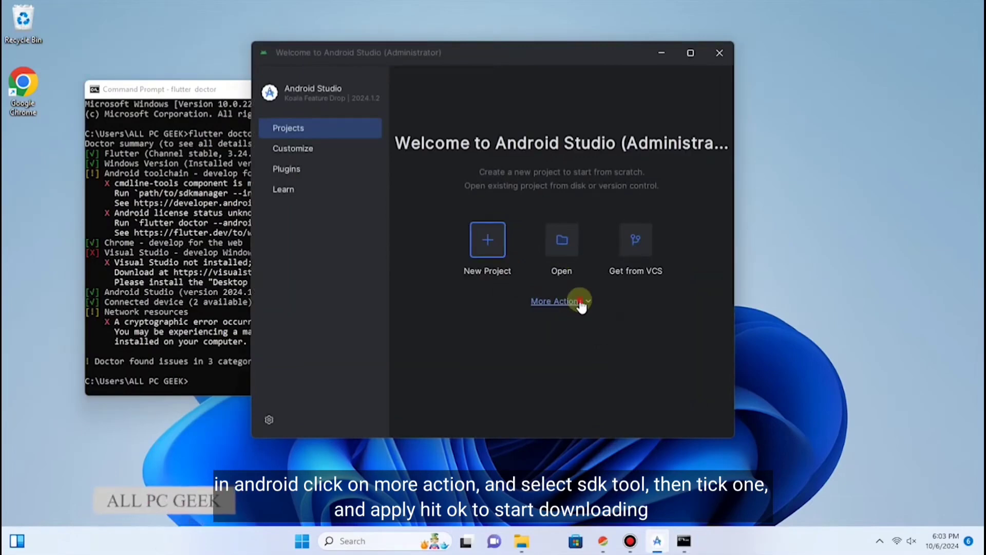
click(578, 364)
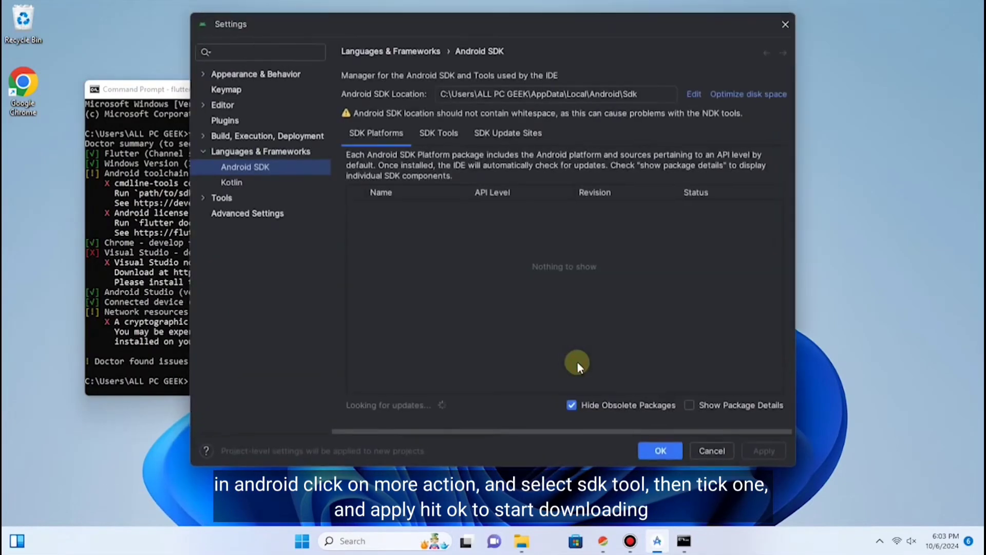
click(439, 133)
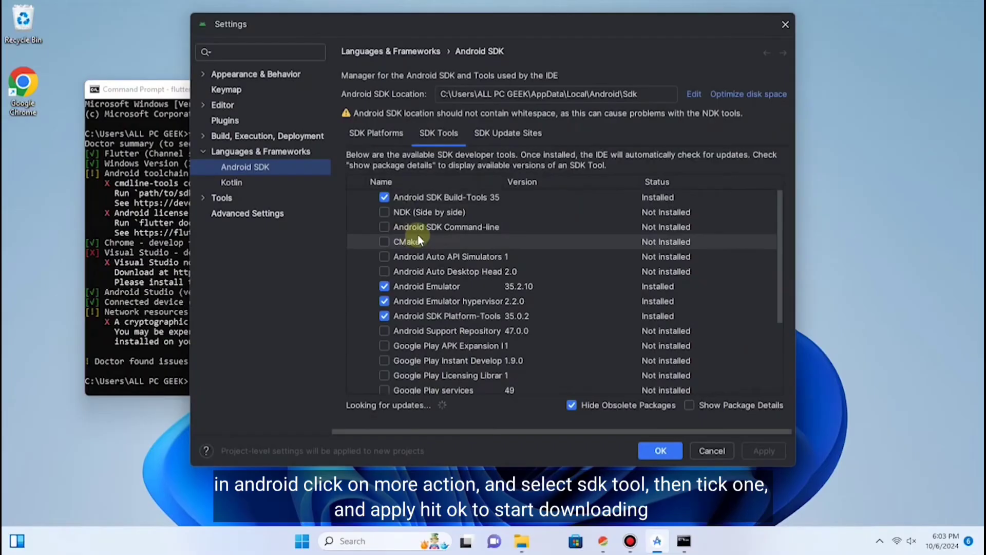
click(384, 226)
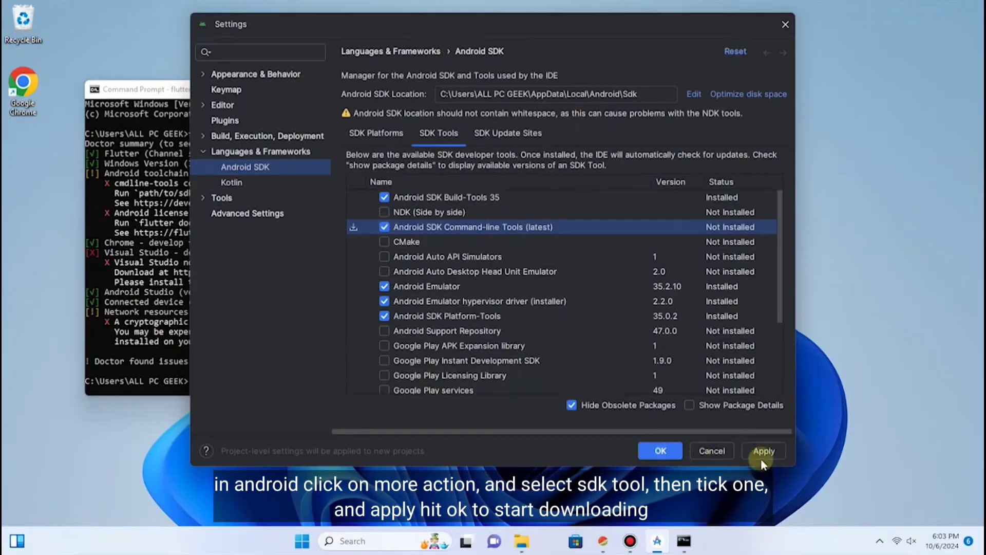
click(762, 451)
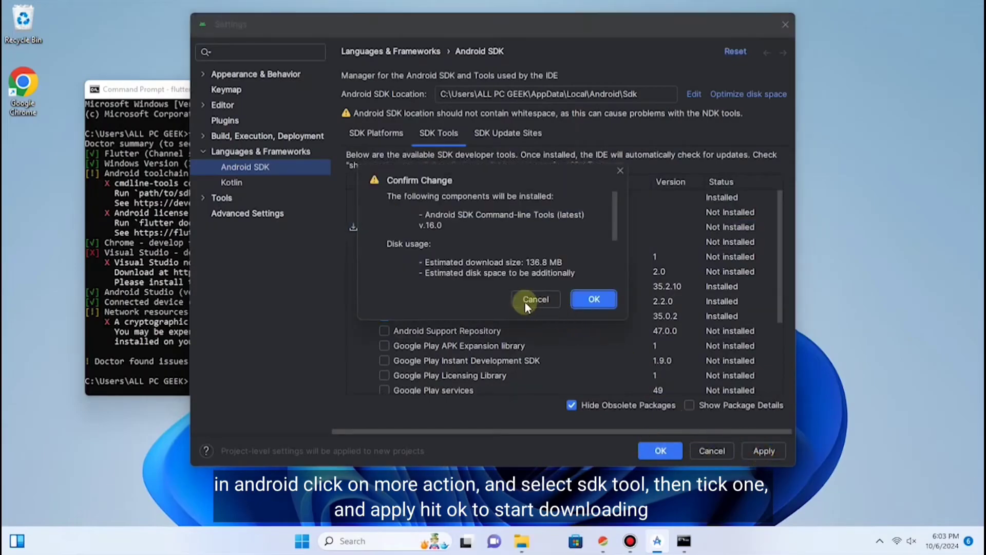
click(589, 303)
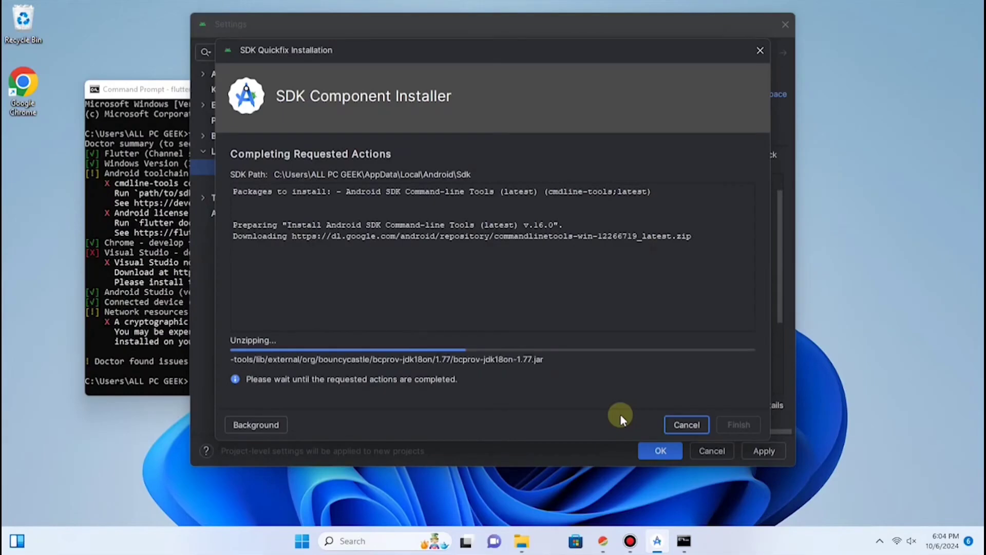
click(738, 424)
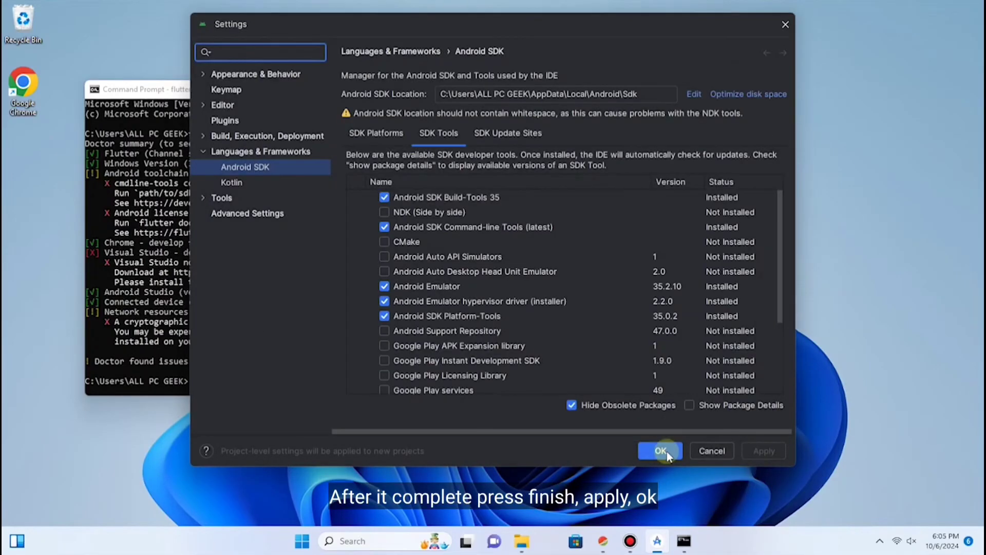
click(661, 451)
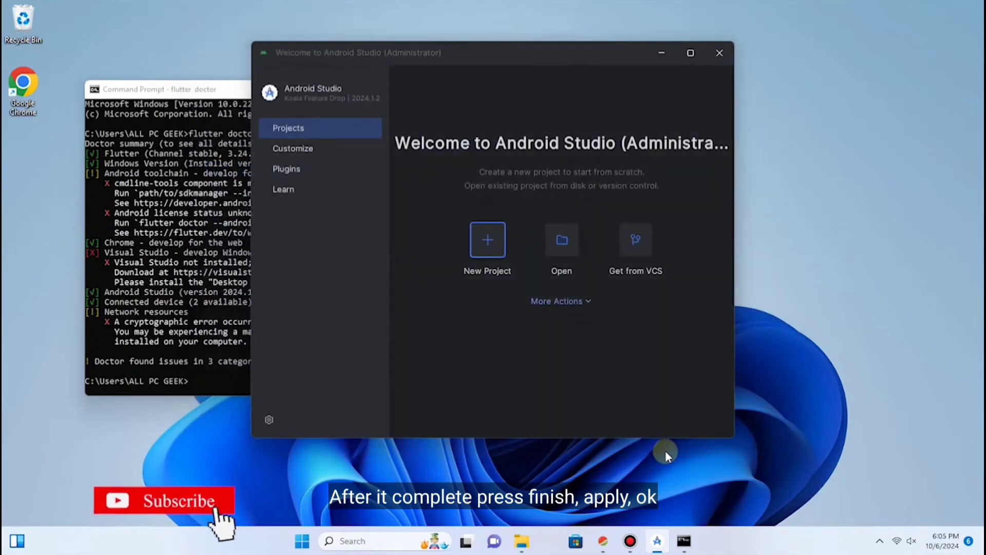
Switch back to the Command Prompt, maximize it and rerun flutter doctor.
click(222, 313)
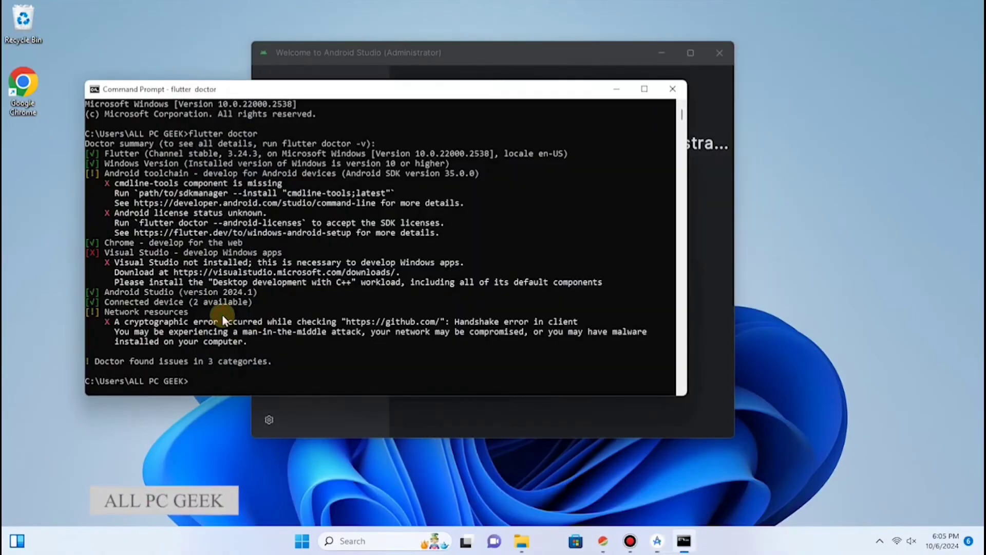
click(642, 87)
text(flutter doct)
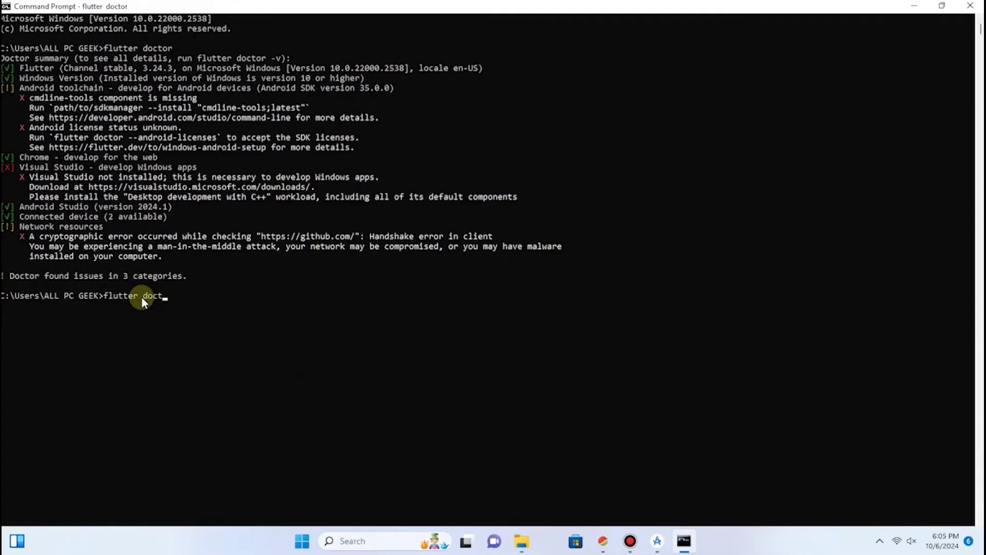
text(or)
key(Return)
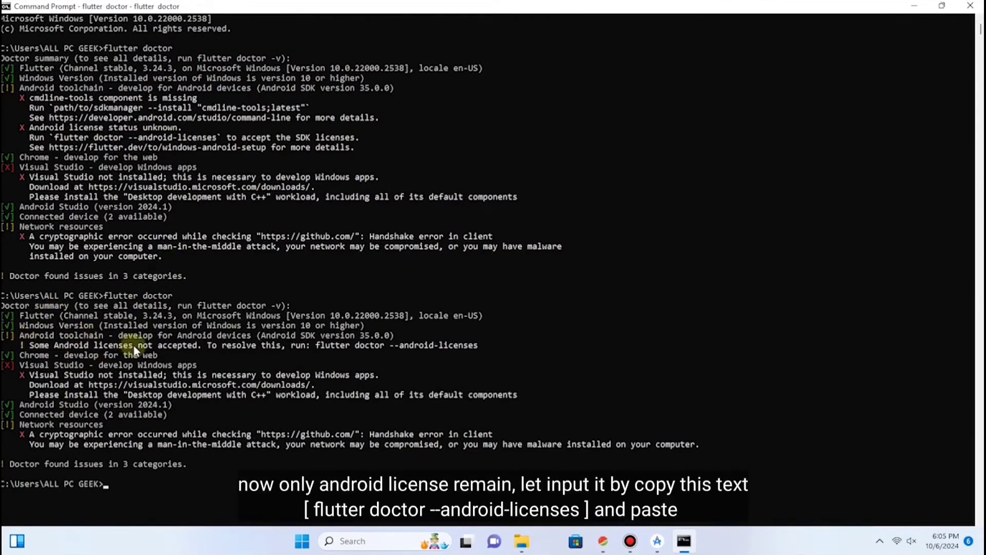
Run flutter doctor --android-licenses and answer y to the review and to every SDK package license.
right_click(108, 486)
key(Return)
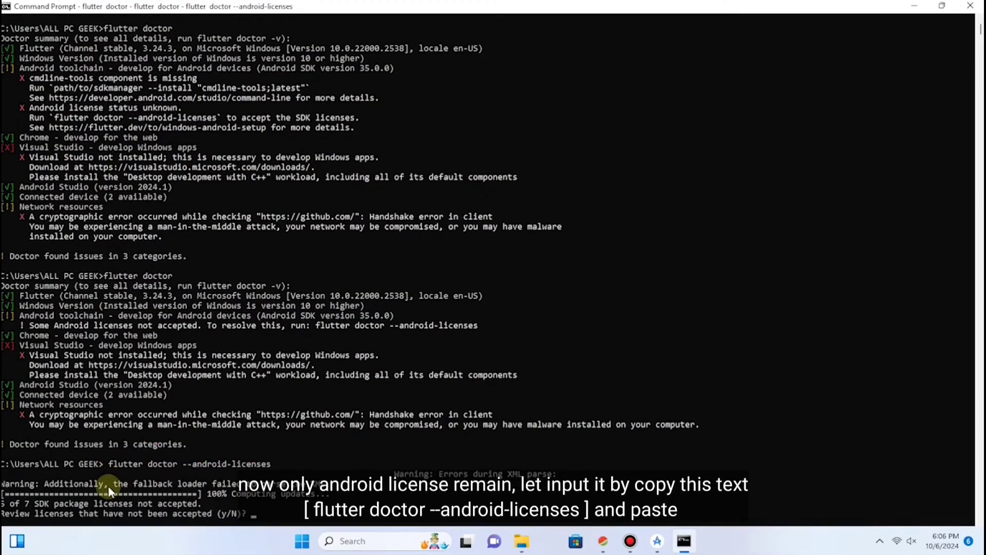
text(y)
key(Return)
text(y)
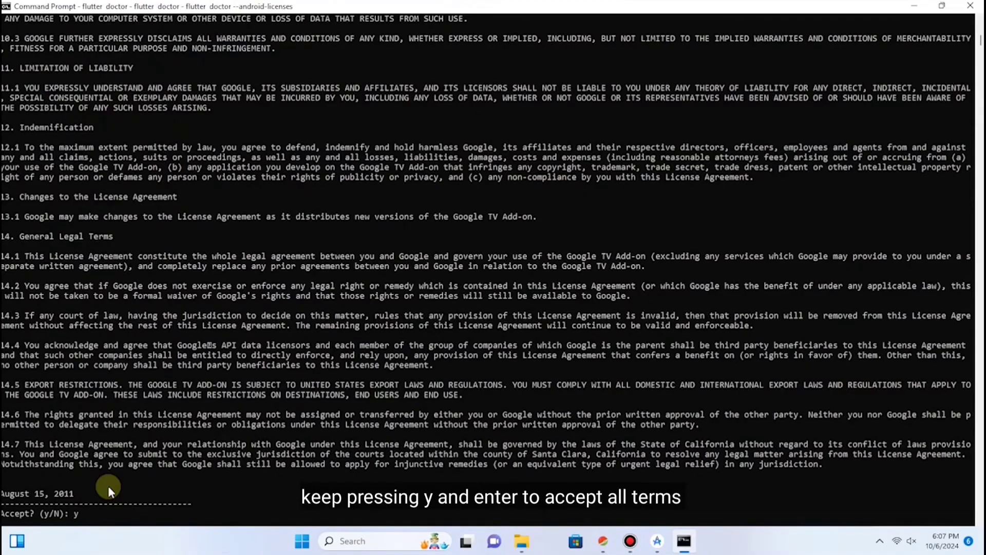
key(Return)
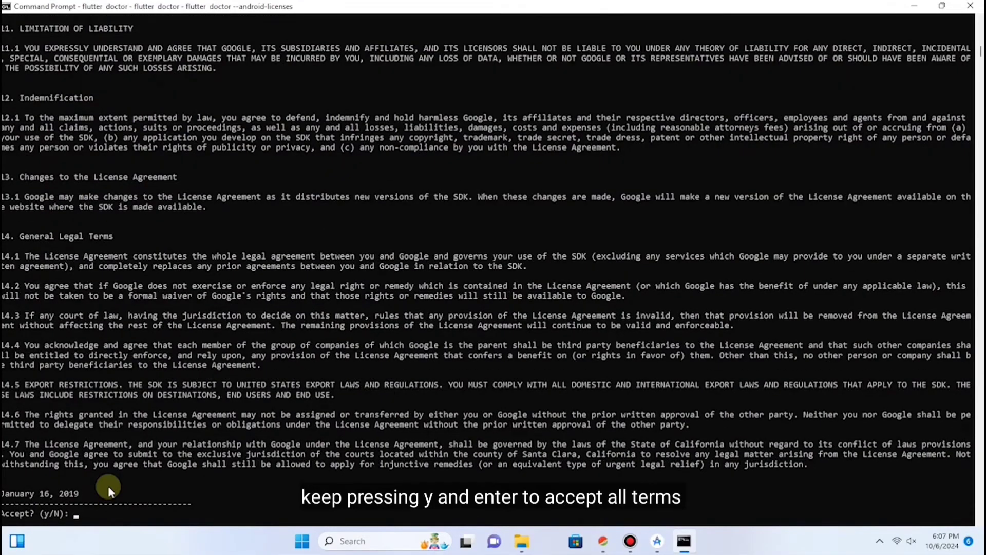
text(y)
key(Return)
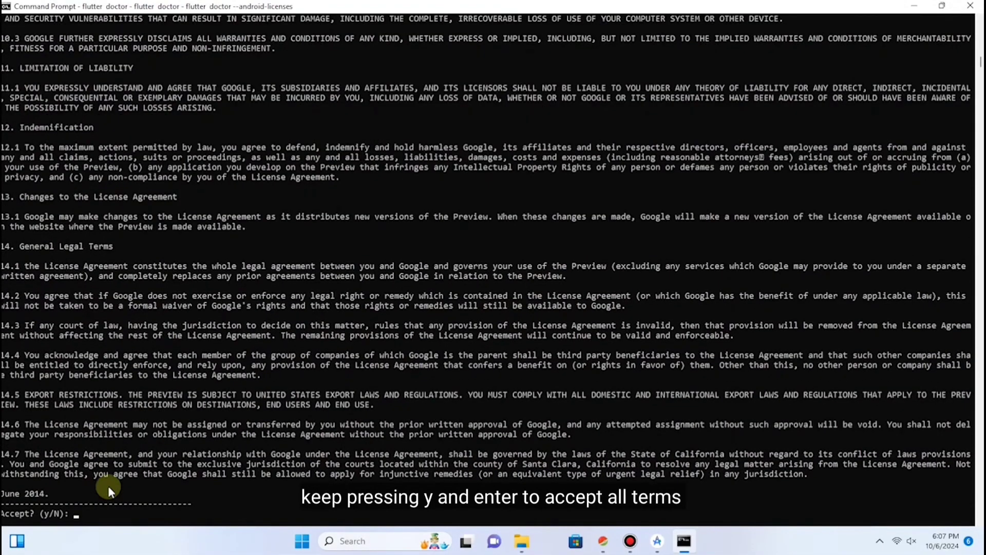
text(y)
key(Return)
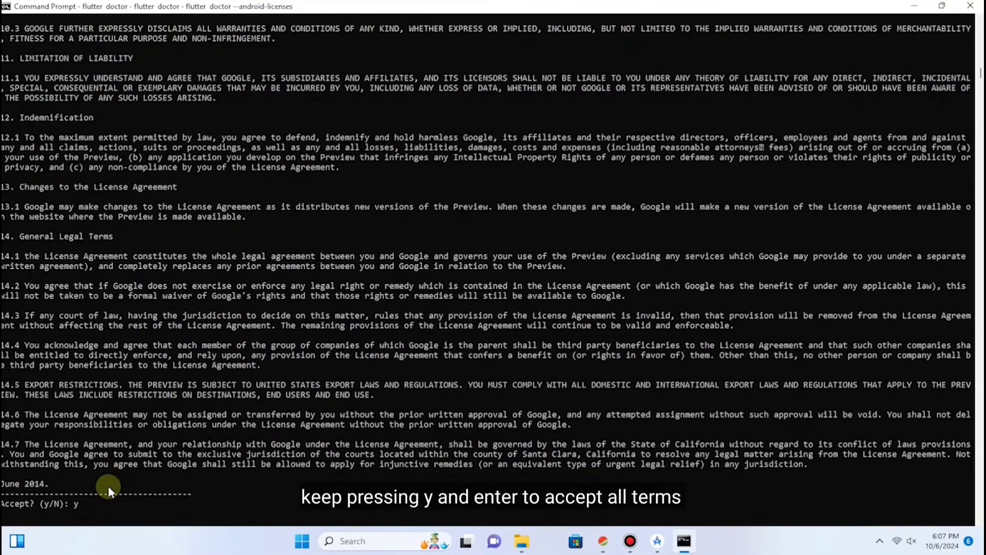
text(y)
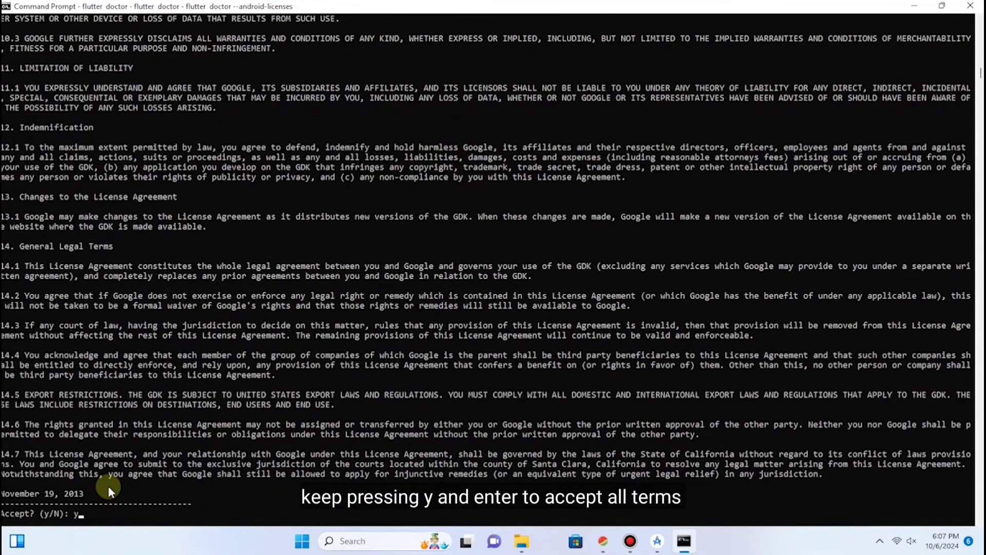
key(Return)
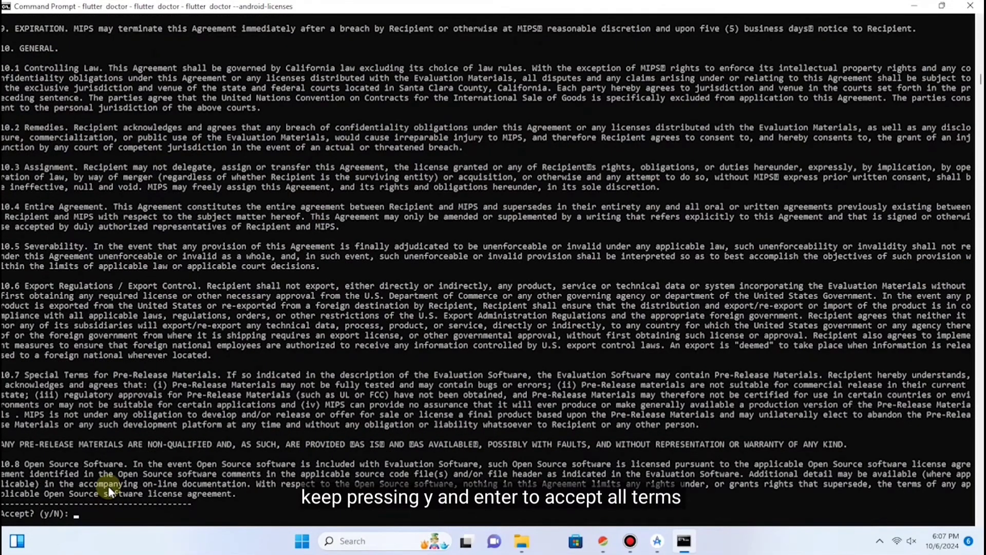
text(y)
key(Return)
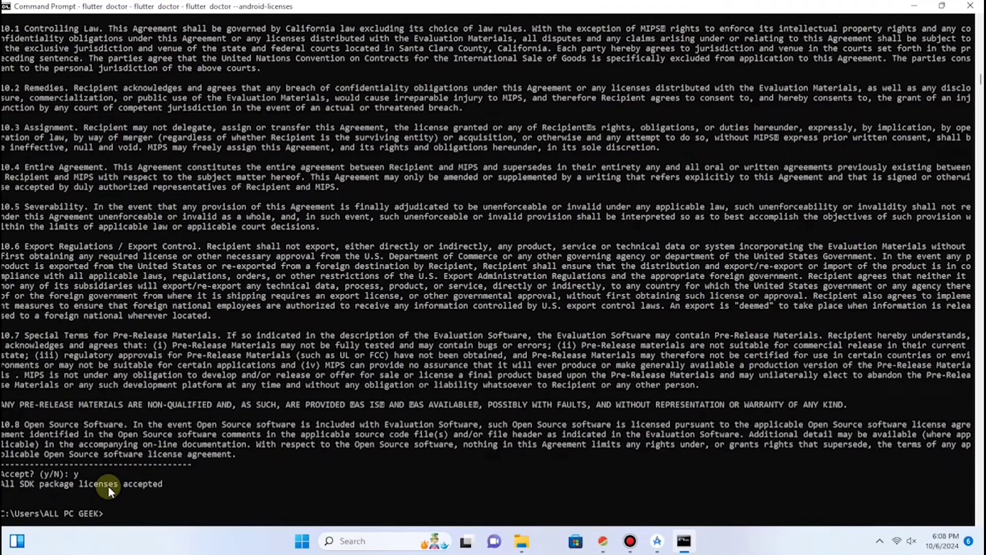
Recheck the setup by running flutter doctor, and close the Command Prompt.
text(flutter doctor)
key(Return)
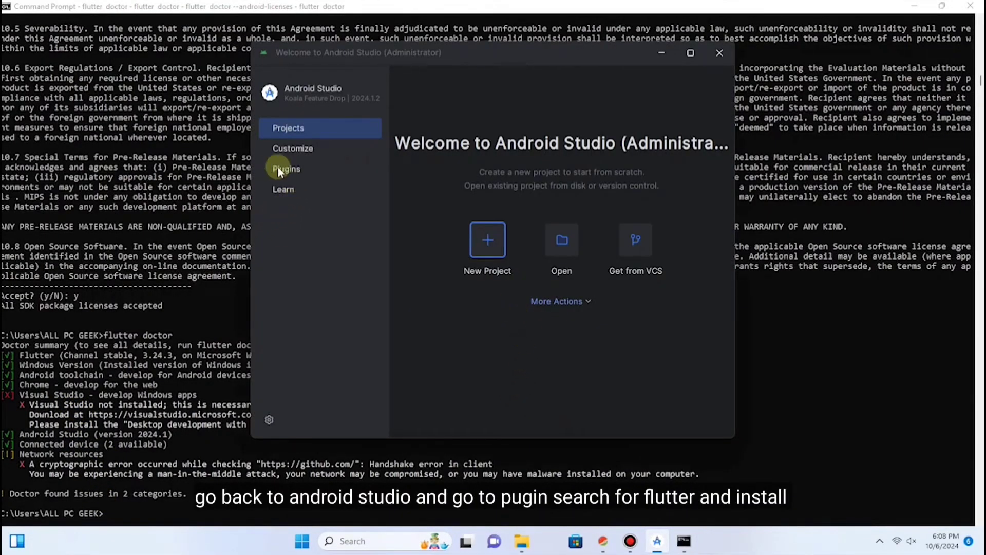
click(965, 8)
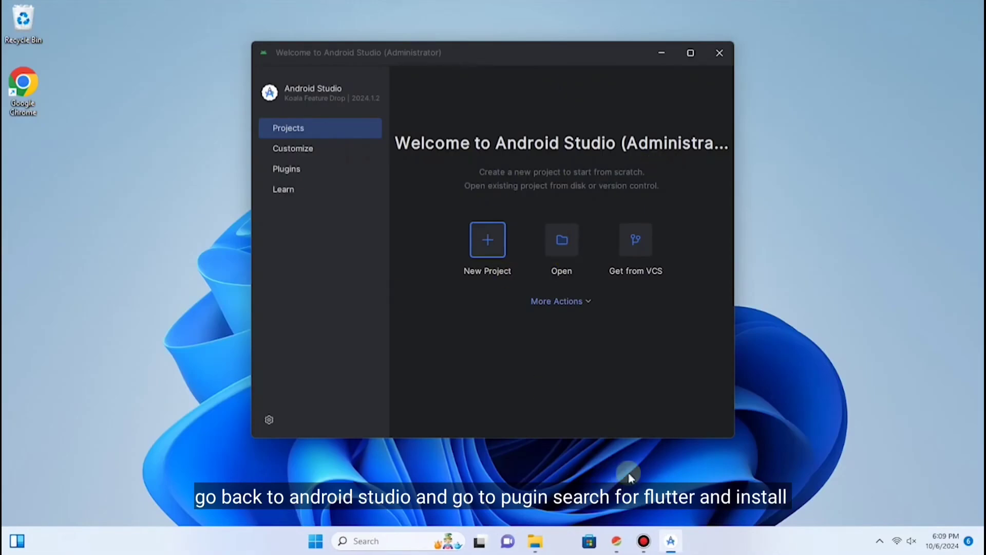
Find the Flutter plugin by Google in the plugin Marketplace, install it accepting the third-party notice, and restart Android Studio.
click(283, 169)
text(flu)
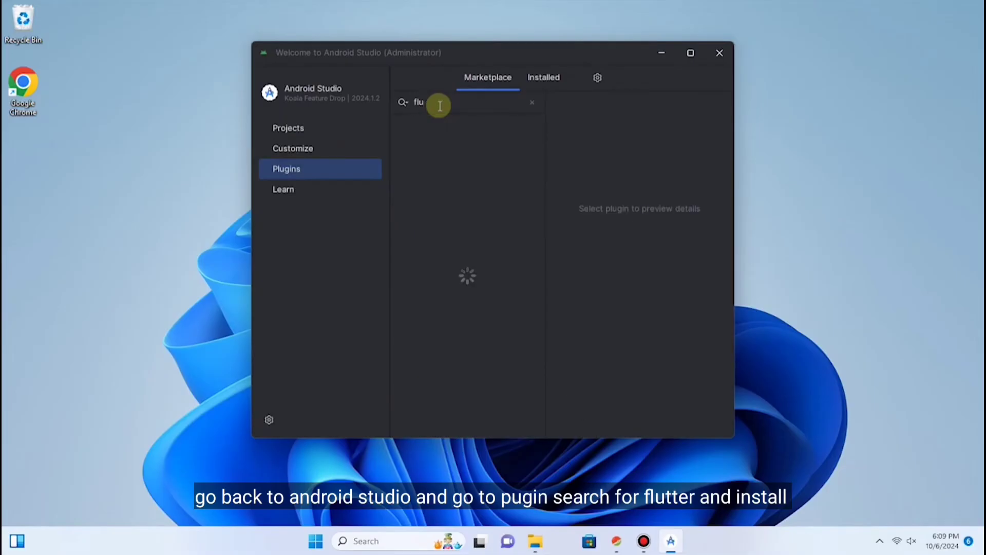
text(tter)
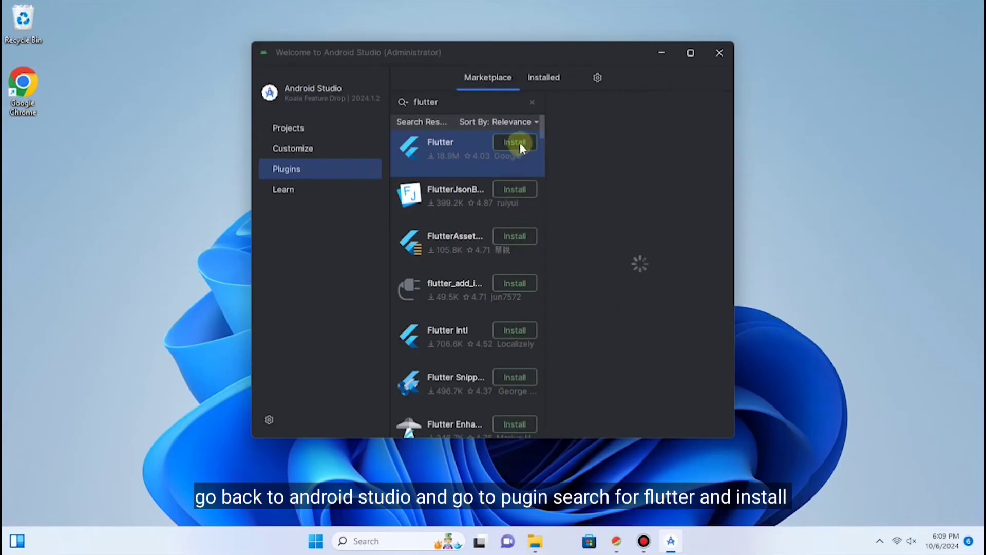
click(518, 143)
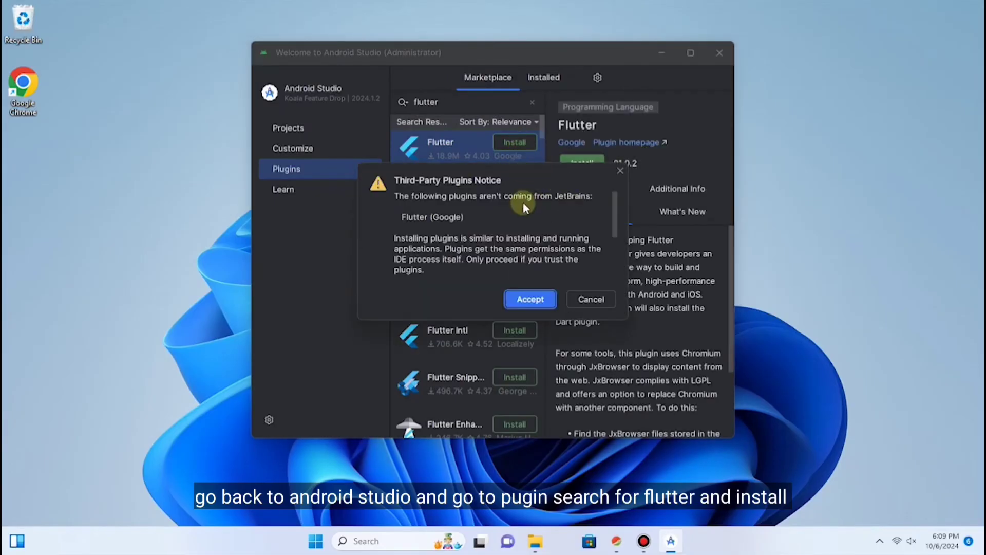
click(528, 298)
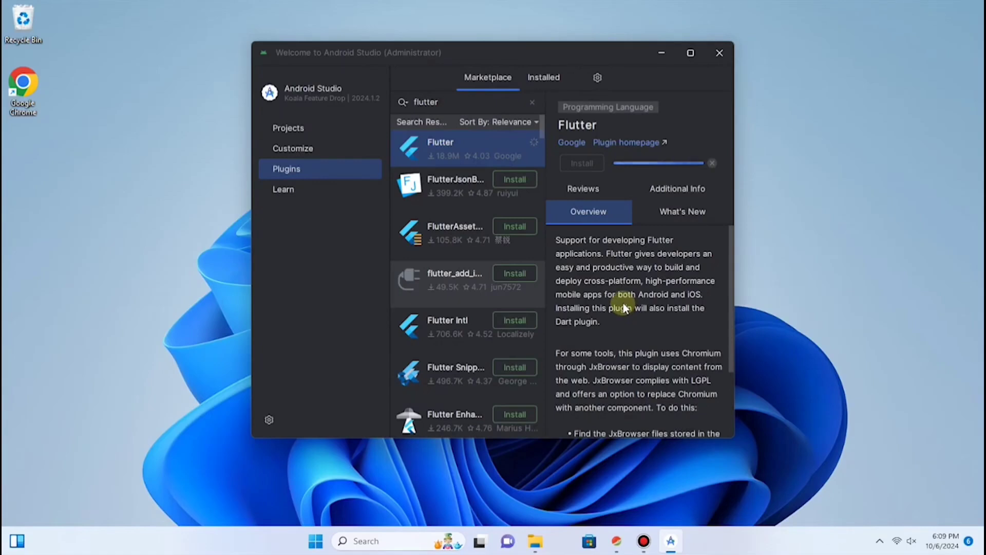
right_click(840, 134)
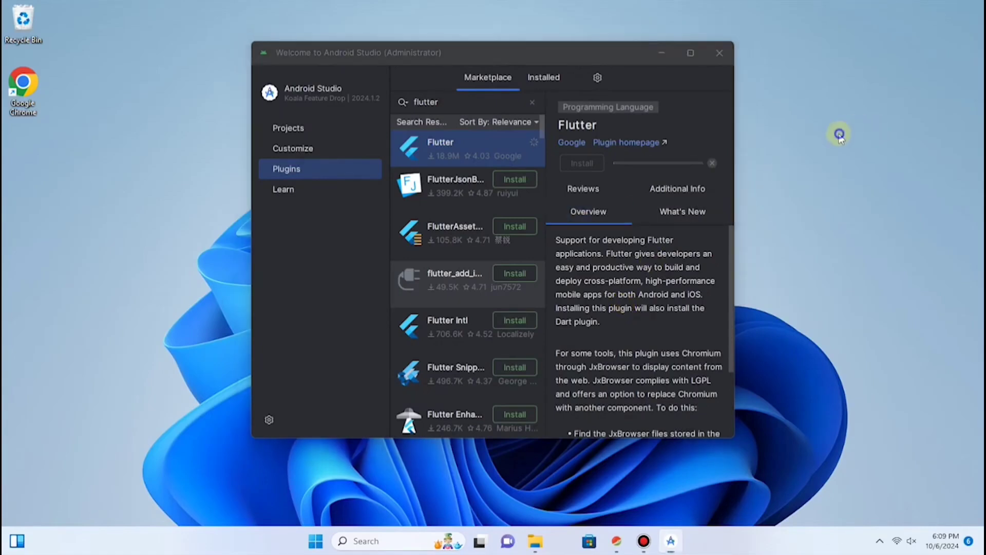
click(732, 187)
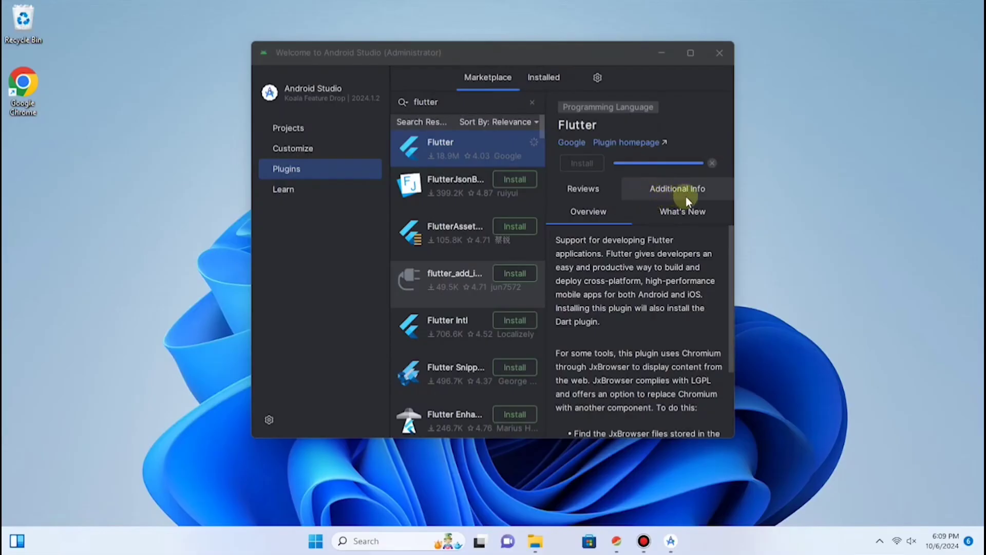
click(589, 163)
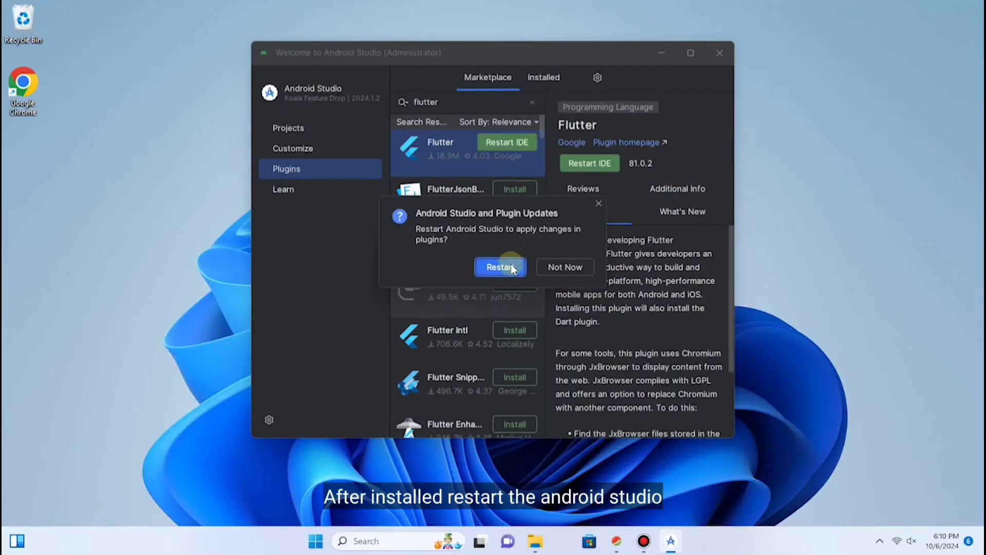
click(511, 268)
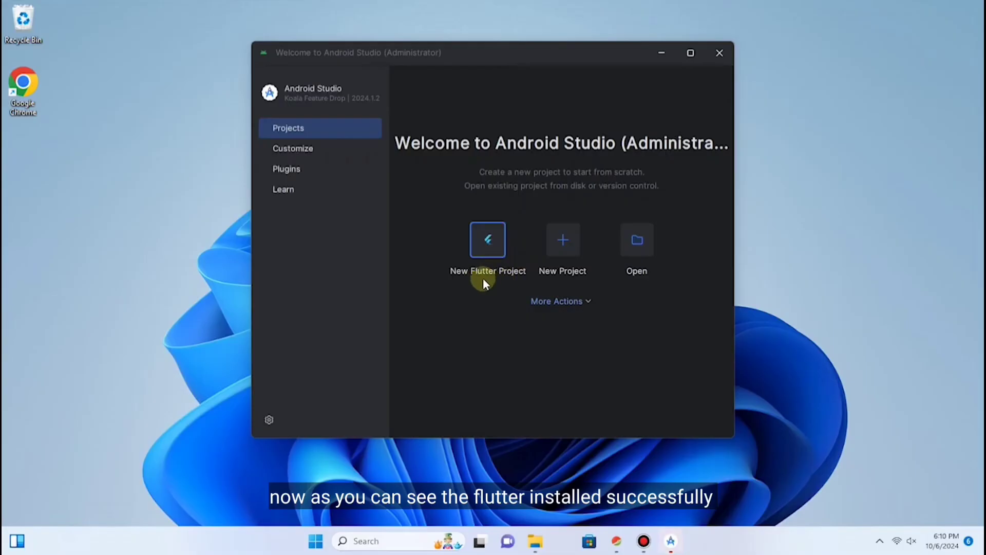
Start a new Flutter project with the Flutter SDK path set to C:\flutter\src\flutter and continue to the project details.
click(488, 242)
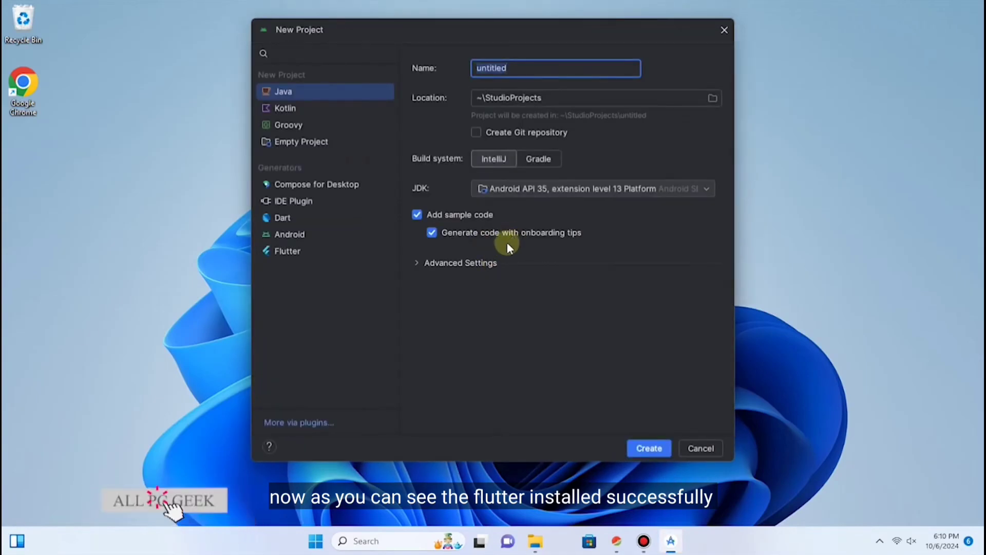
click(294, 253)
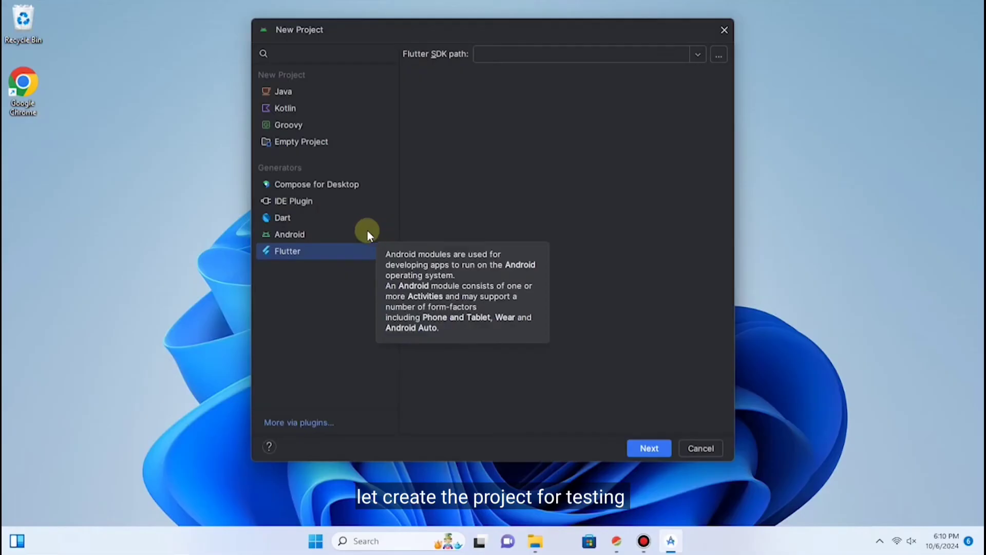
click(700, 55)
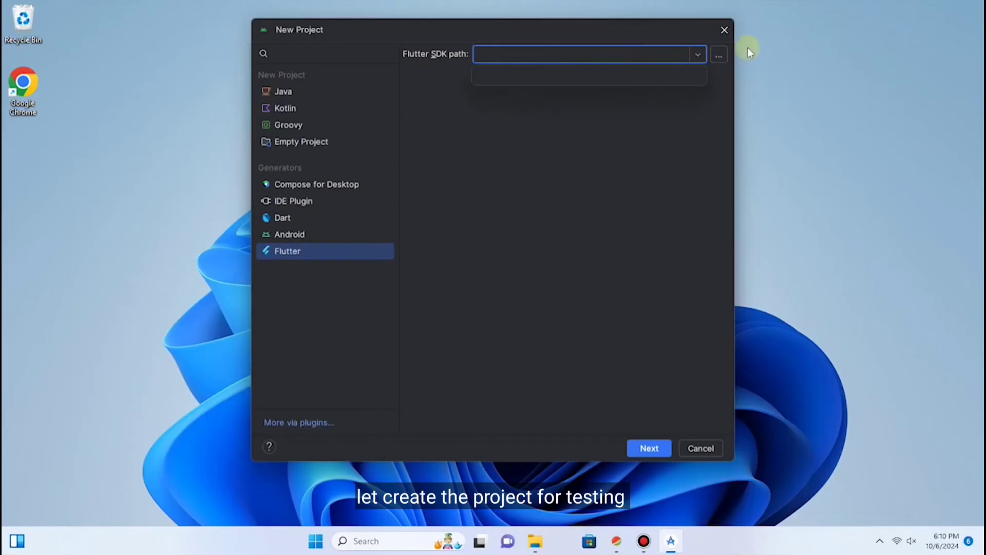
click(718, 55)
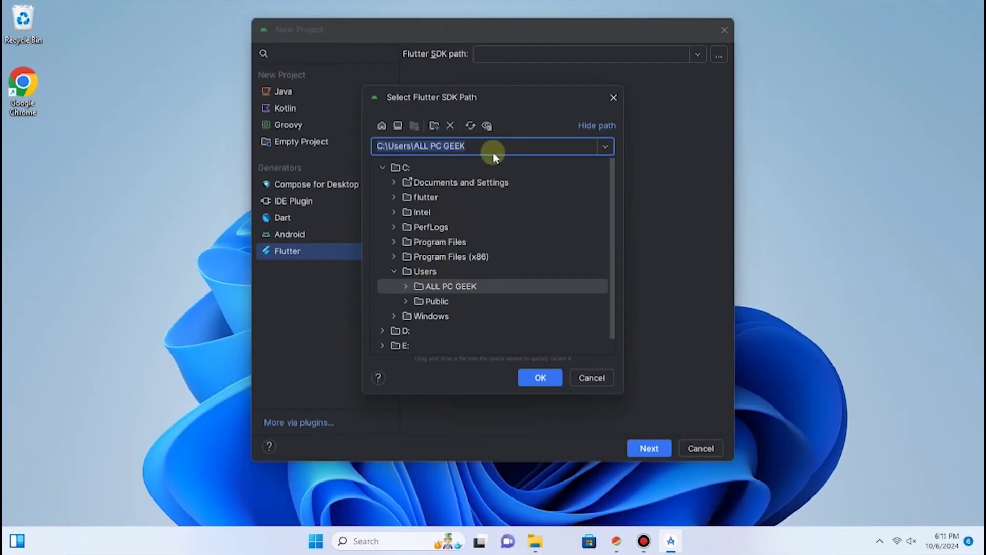
click(382, 168)
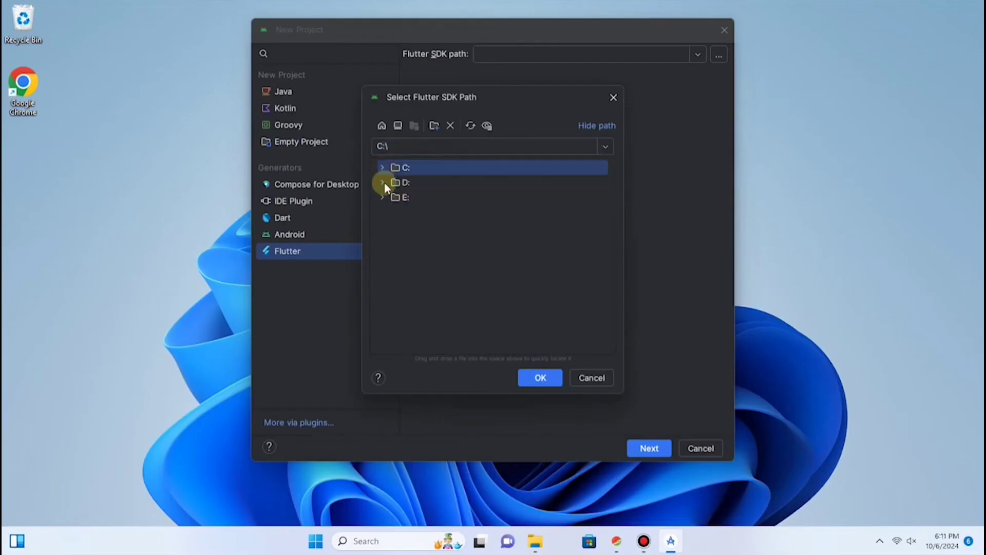
click(384, 169)
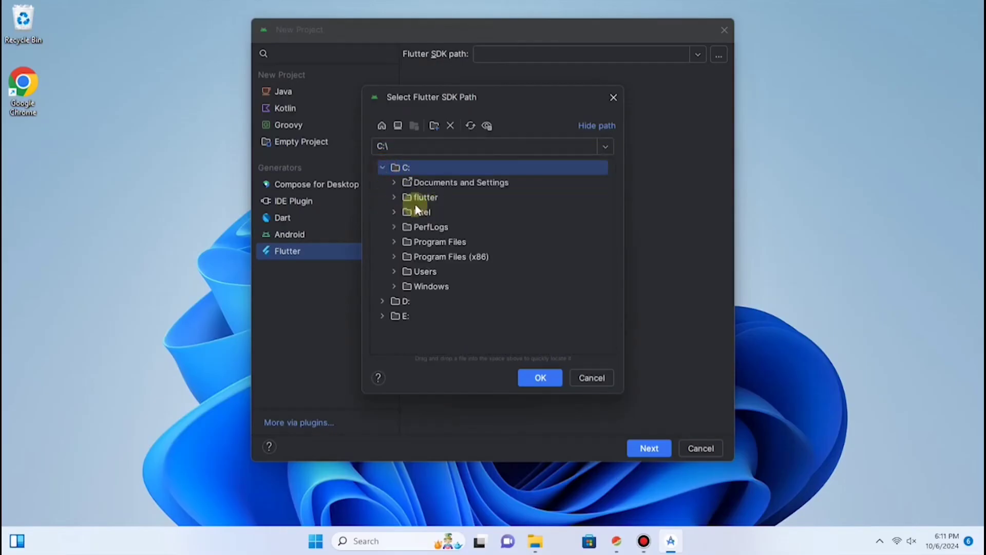
click(395, 197)
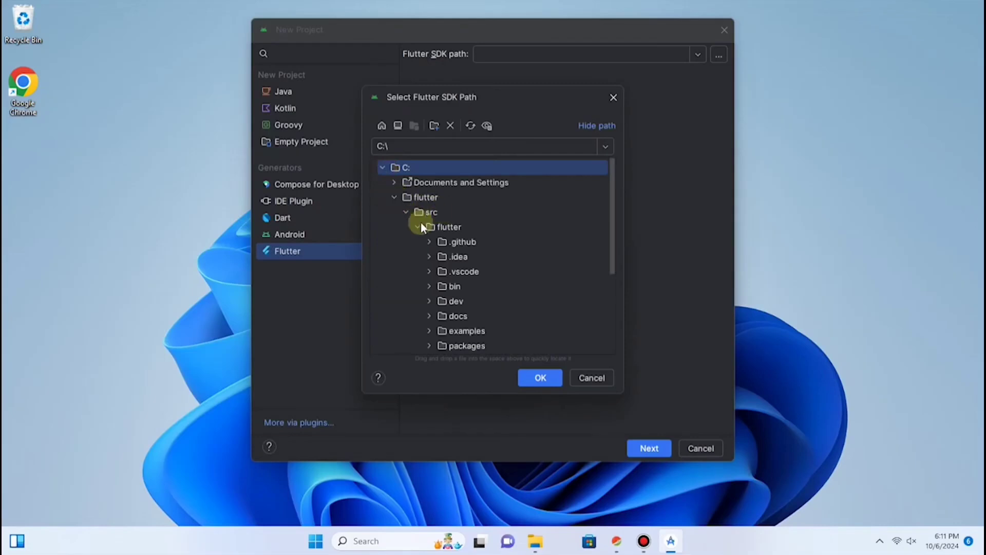
click(418, 227)
click(434, 226)
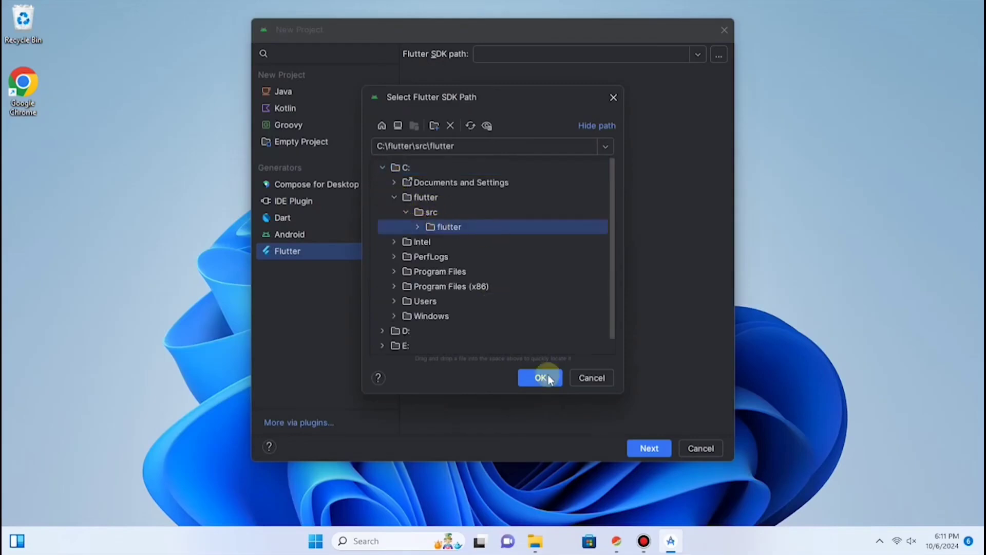
click(531, 380)
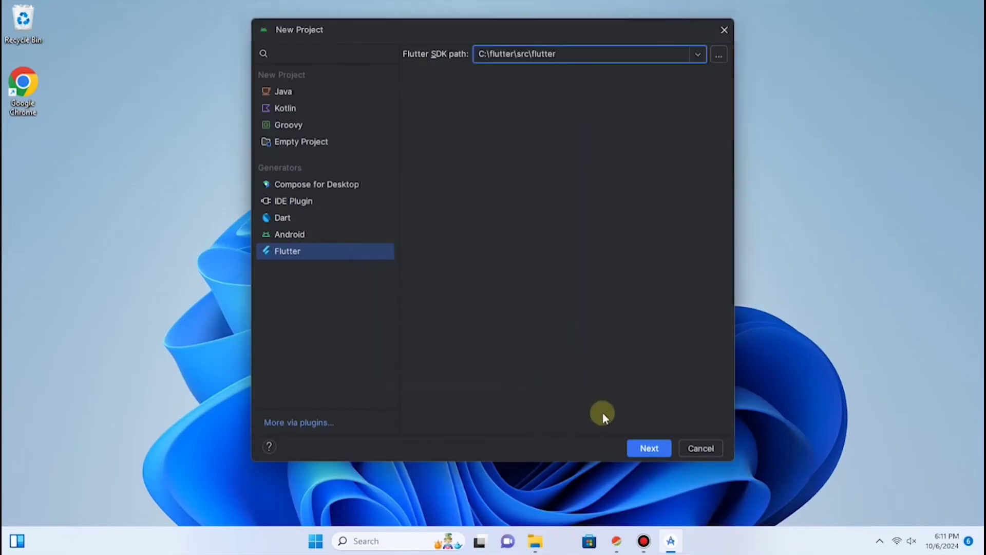
click(654, 449)
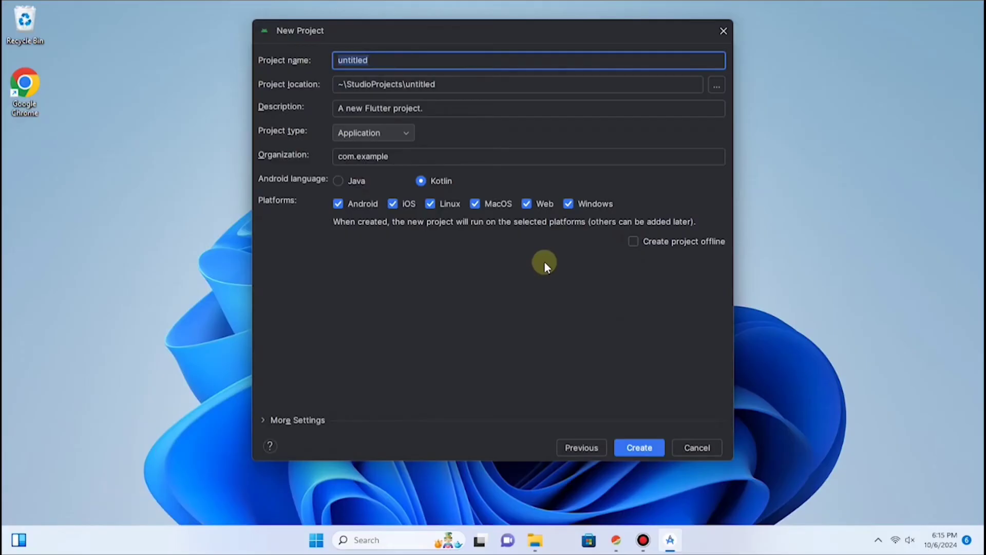
Name the project flutter_app and set its location to a new folder named project on the E: drive.
text(flutter_ap)
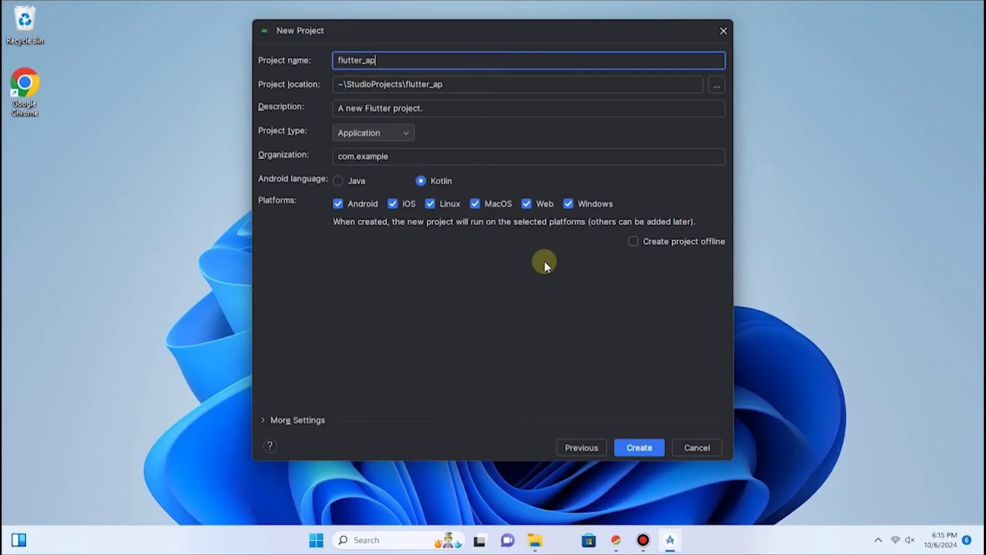
text(p)
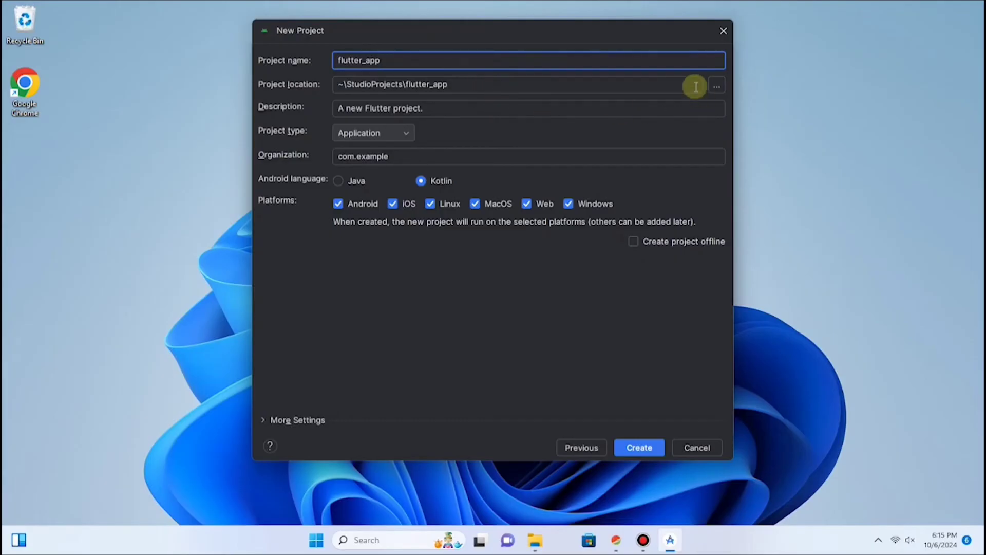
click(717, 86)
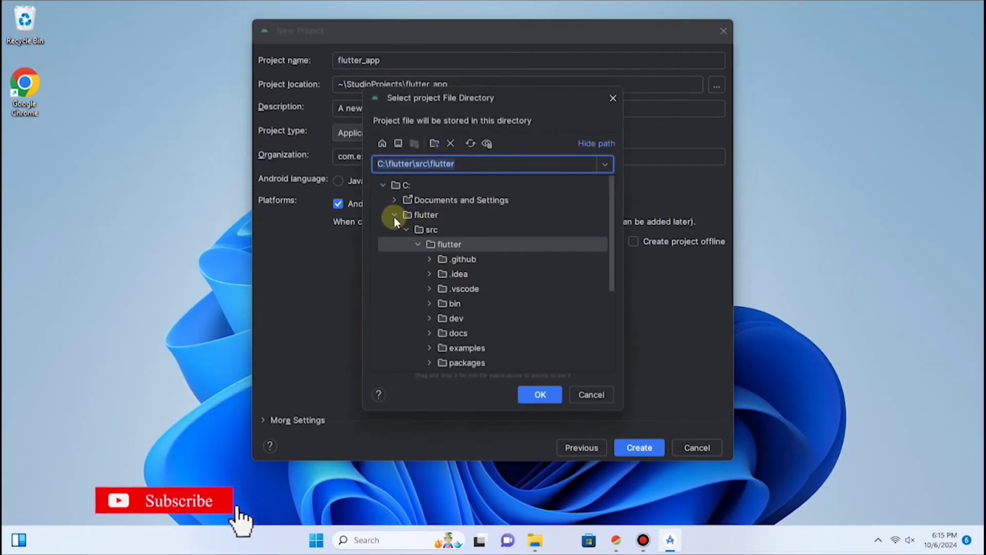
click(394, 215)
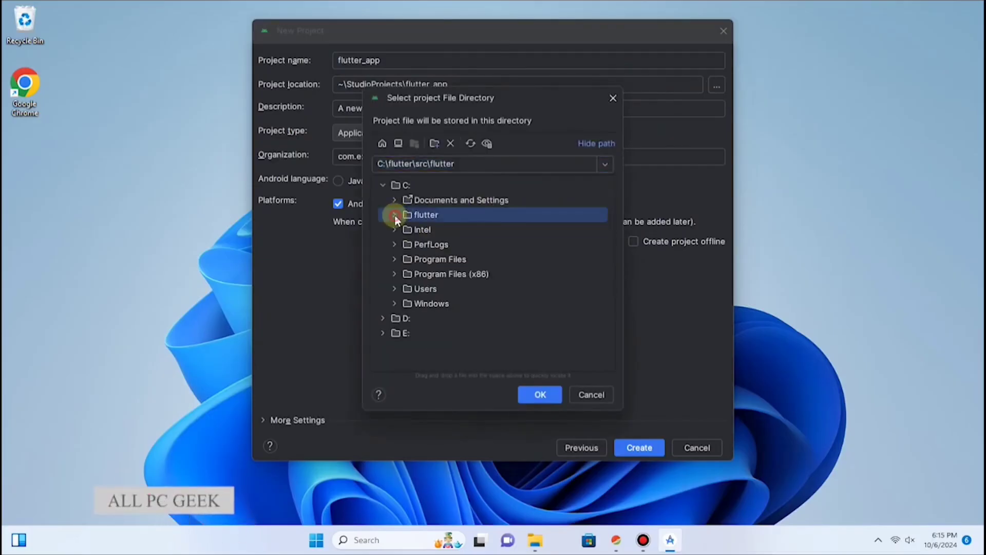
click(390, 318)
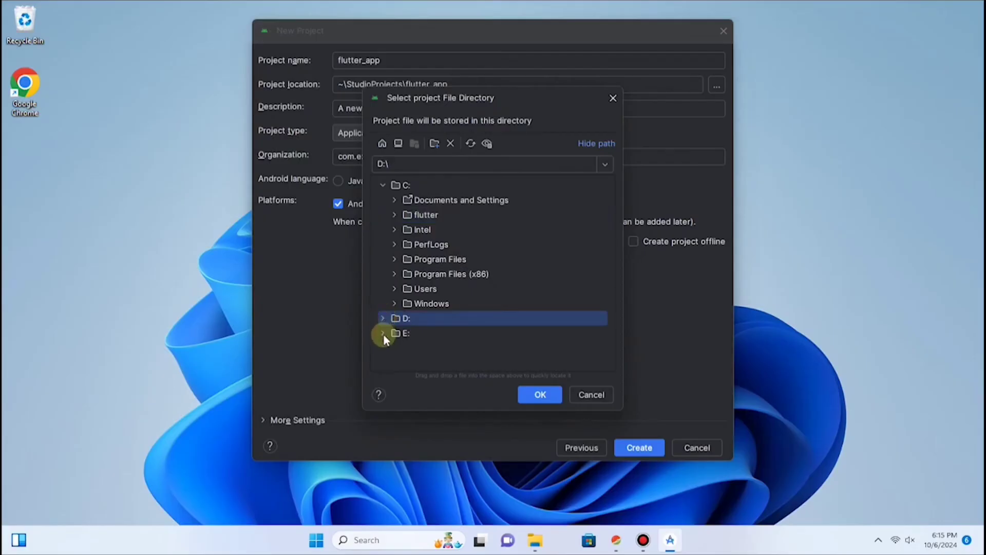
click(383, 334)
click(404, 334)
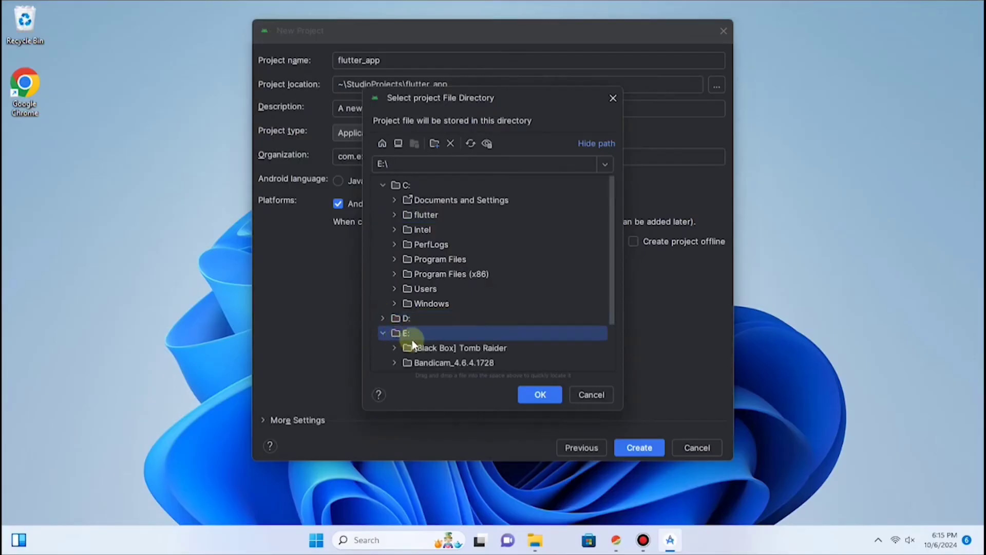
click(435, 144)
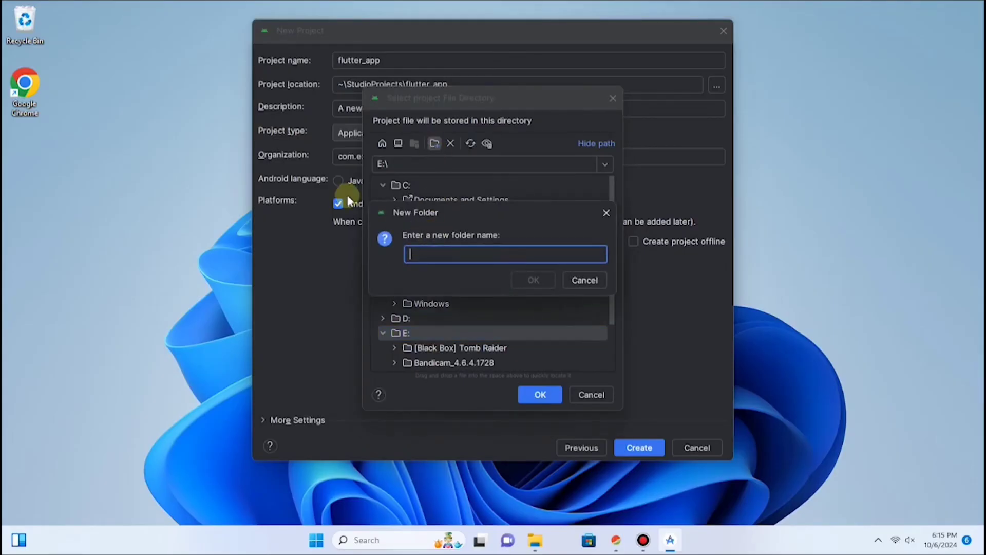
text(pr)
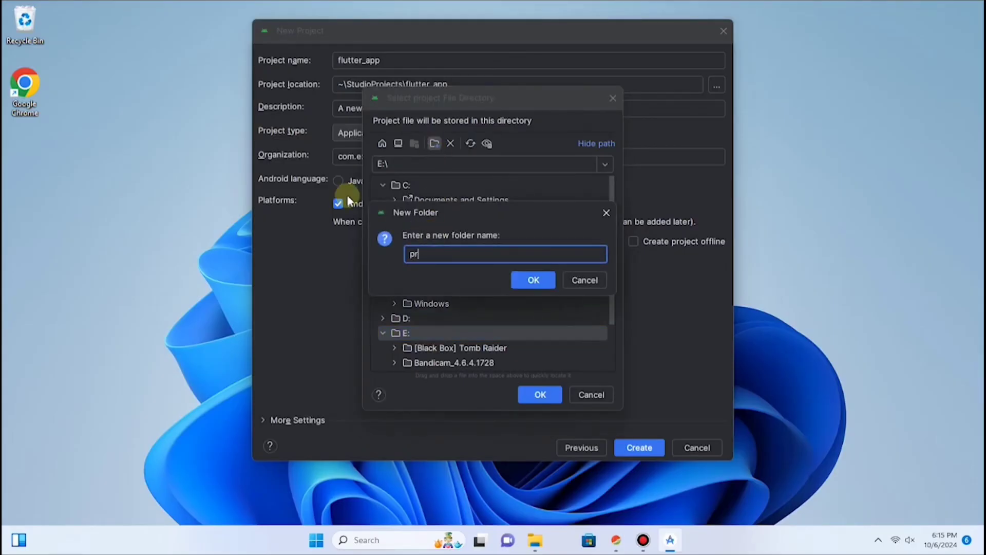
text(oject)
click(532, 279)
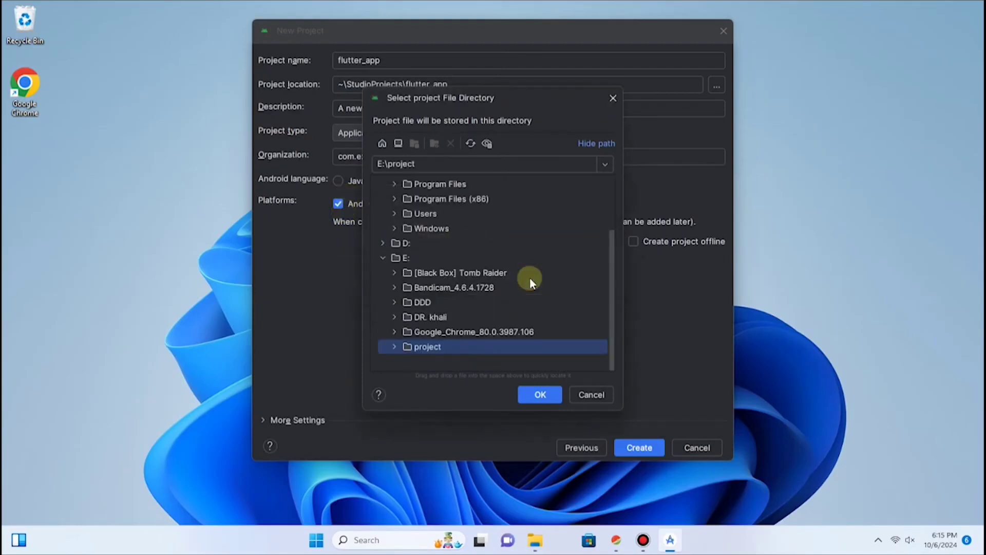
click(537, 395)
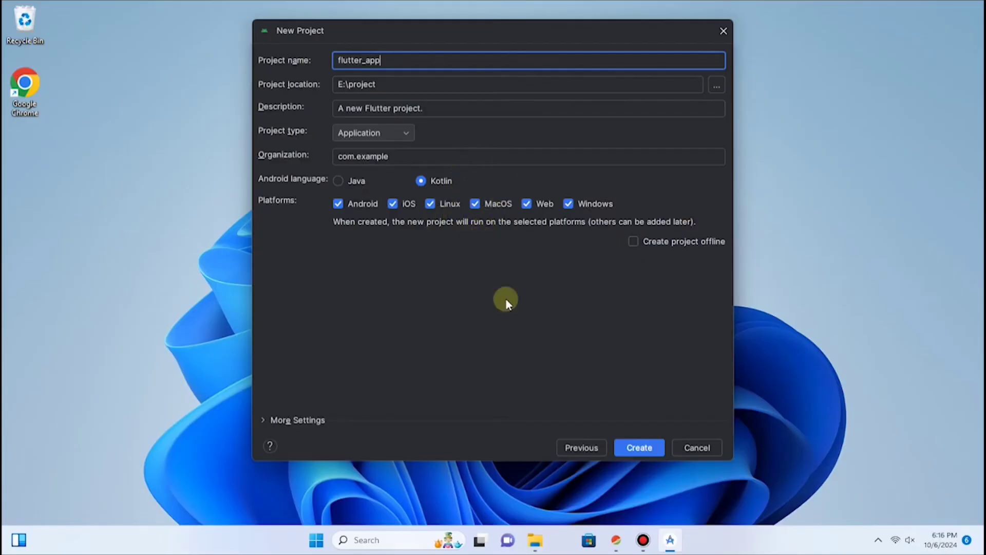
Create the project and enlarge its workspace by hiding the What's New panel and maximizing the window.
click(639, 447)
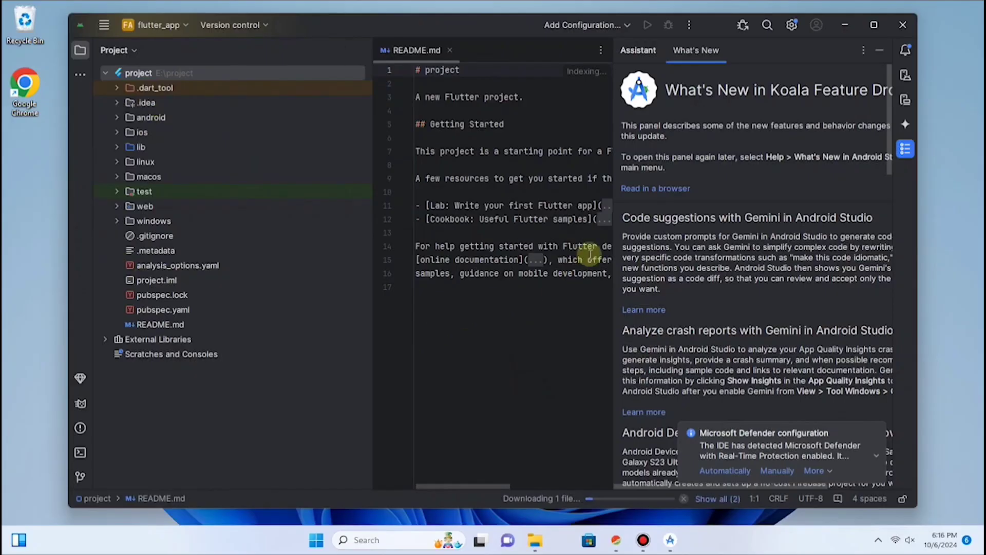
click(880, 56)
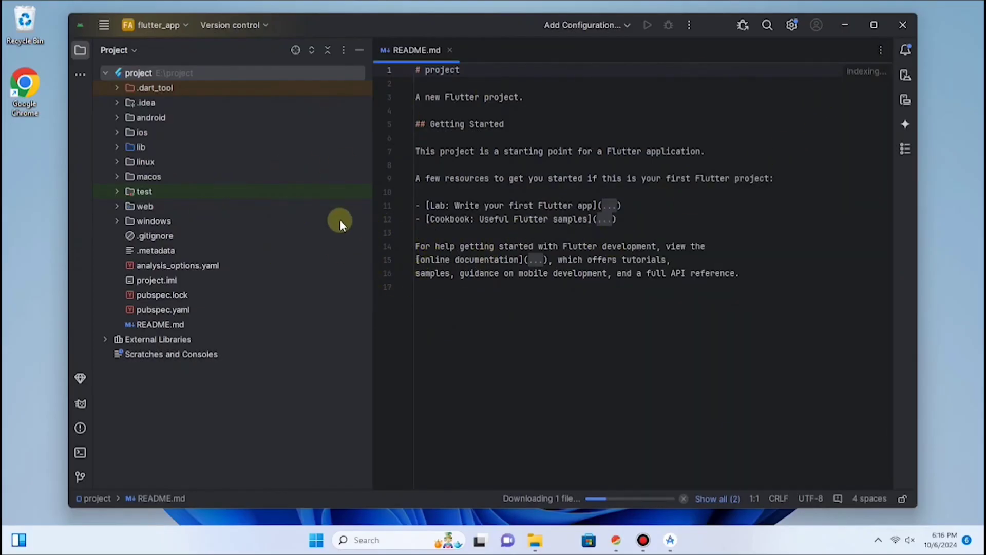
click(867, 23)
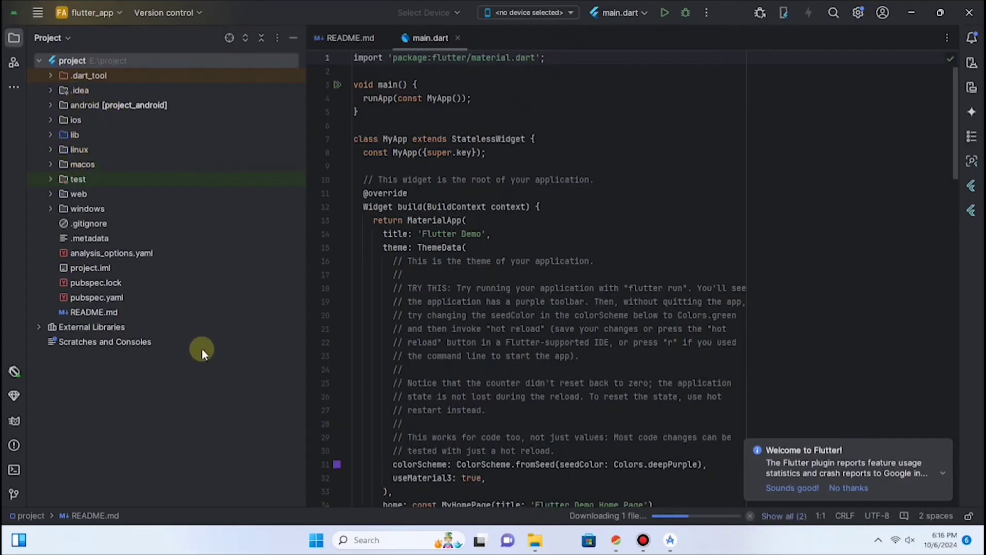
Look over the project's folder tree and the contents of README.md and main.dart.
click(100, 61)
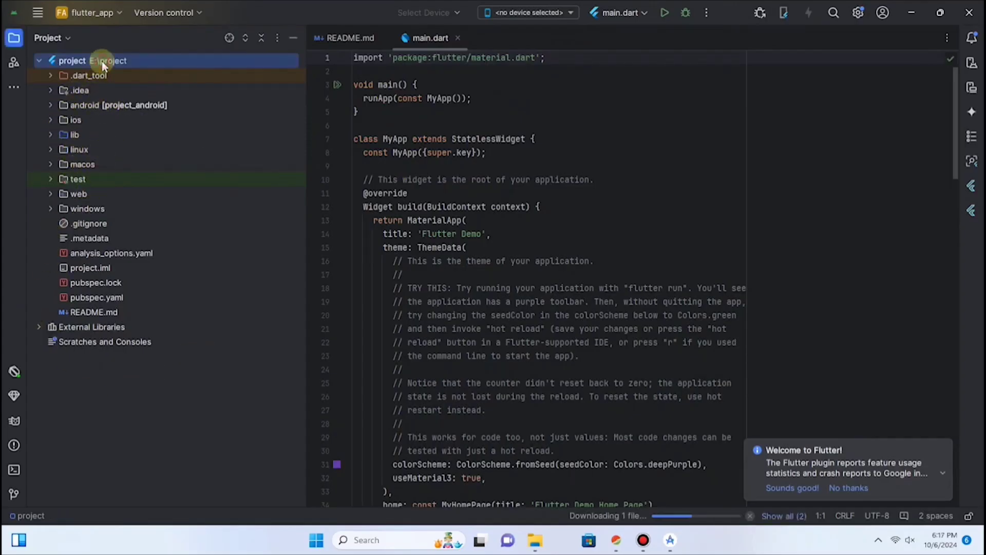
click(39, 62)
click(39, 61)
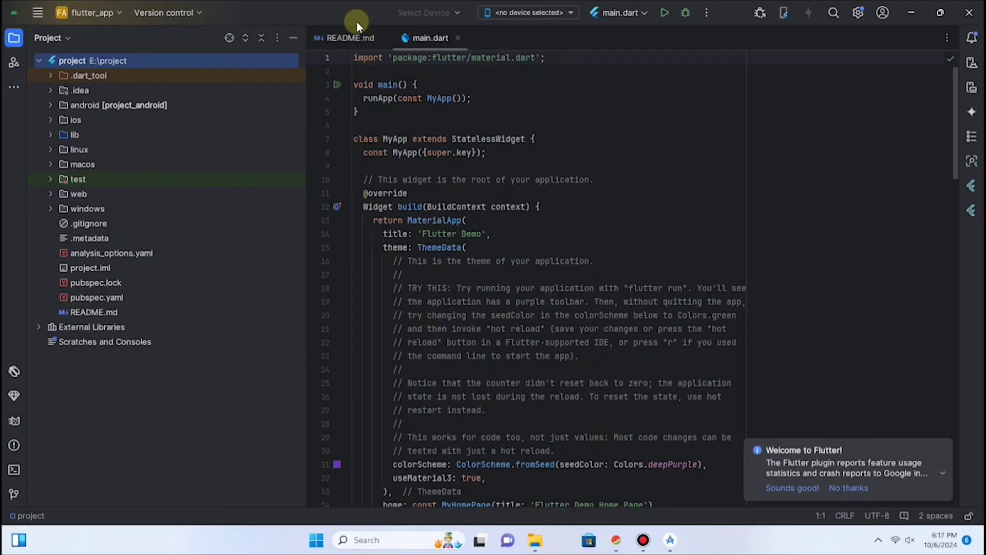
click(343, 39)
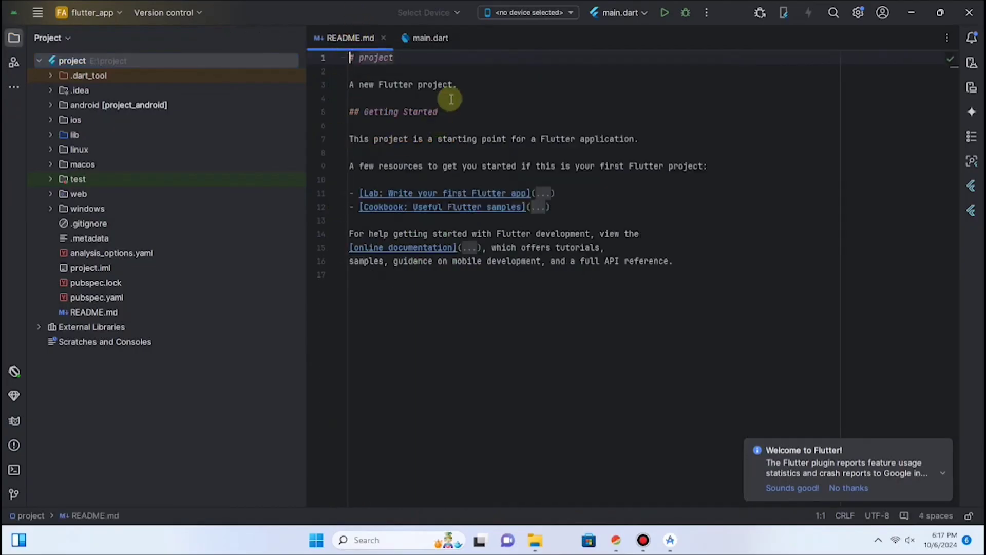
click(427, 39)
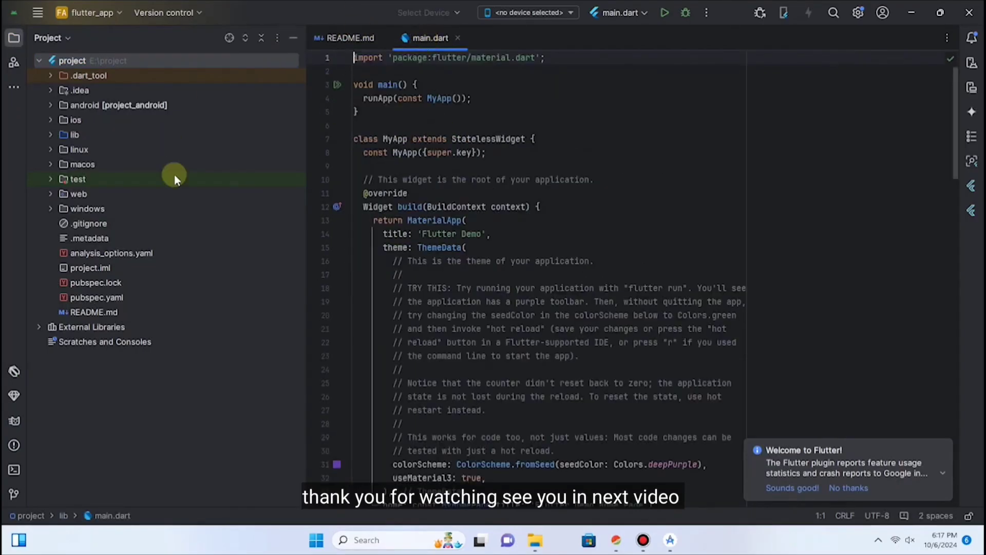